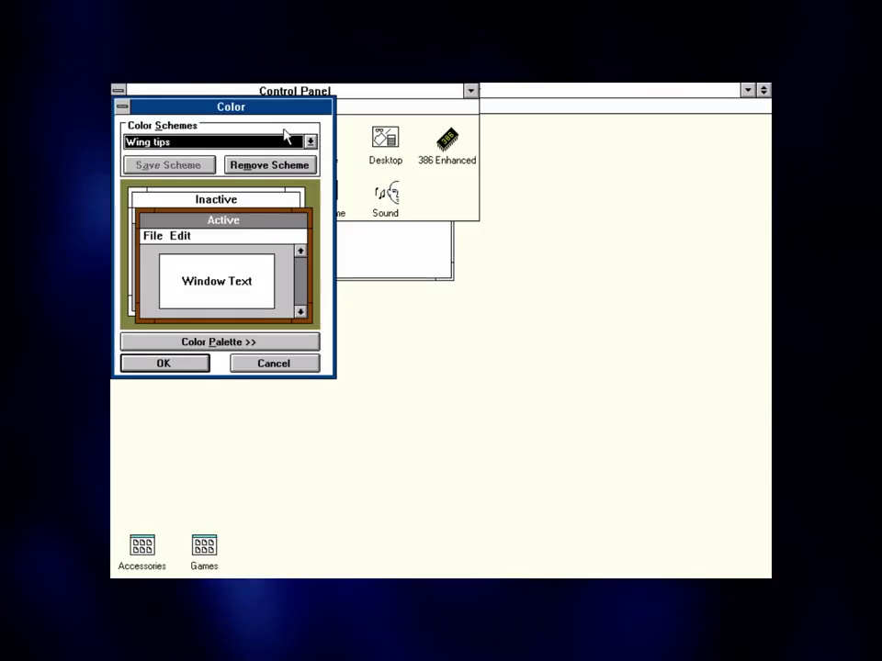
- Preview the Windows color schemes between Wing tips and Rugby
key("Down")
key("Down")
key("Down")
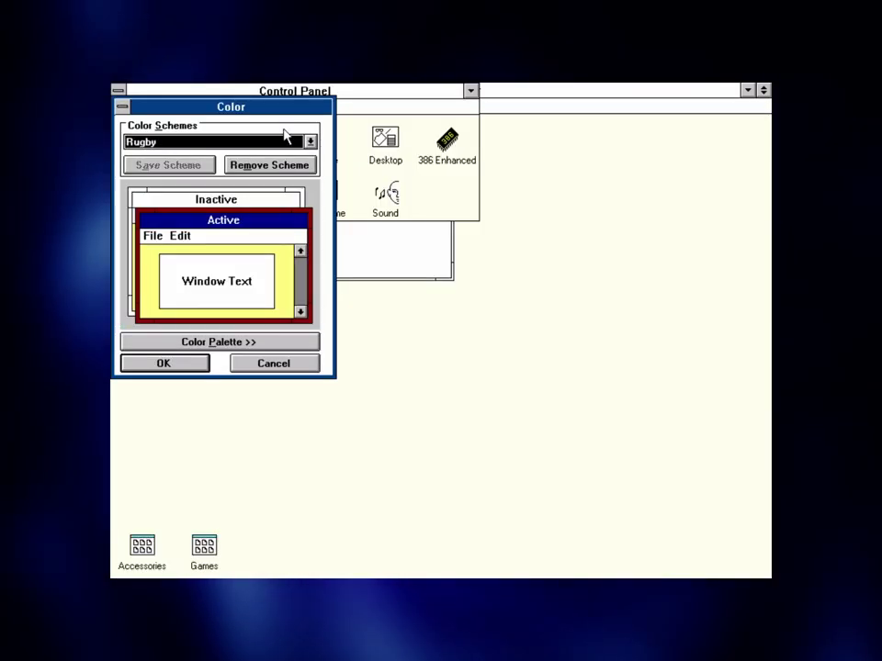
key("Up")
key("Up")
key("Up")
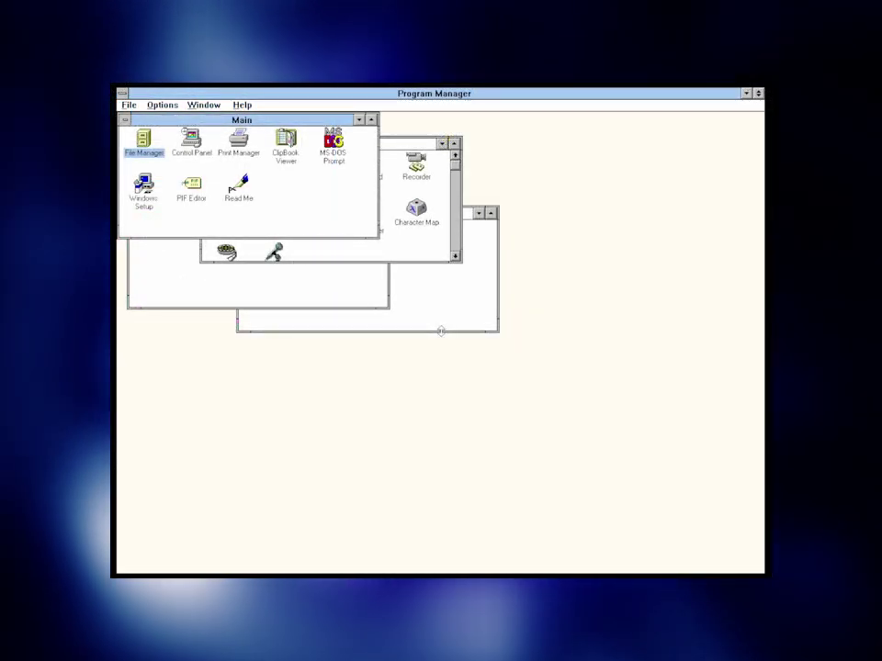
key("ctrl+F6")
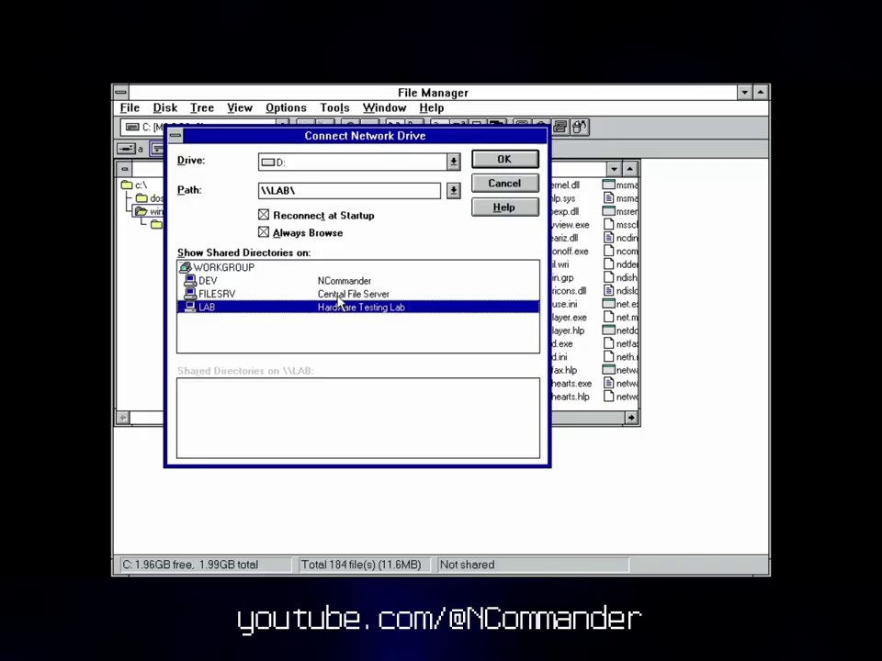
- Connect network drive D: to the DEPOT shared directory on FILESRV
left_click(336, 296)
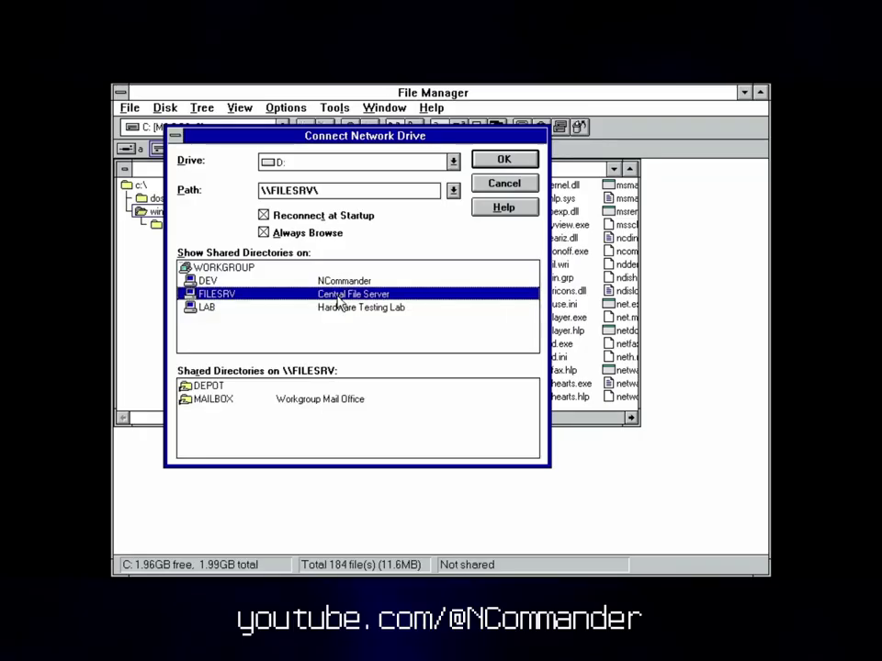
double_click(236, 388)
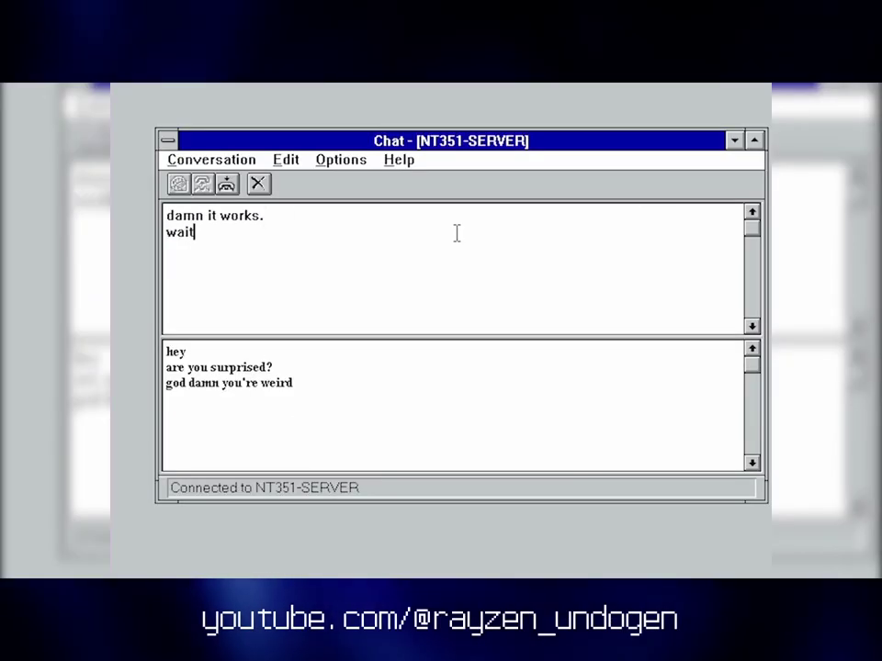
- Continue the chat reply on a new line below "wait", starting with "w"
key("Return")
type("w")
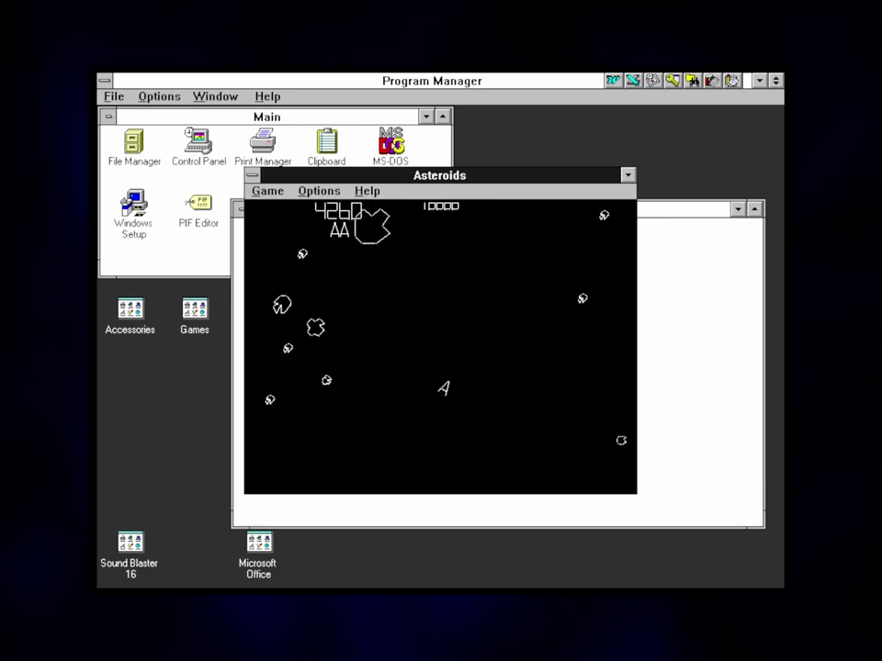
- Thrust the ship forward and fire a shot in Asteroids
key("Up")
key("space")
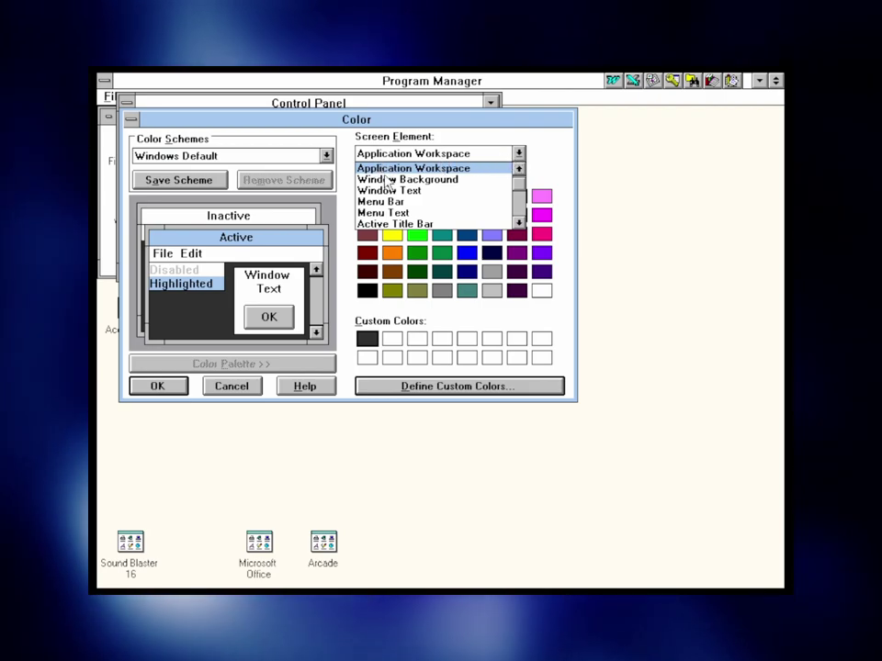
- Select Window Background and Window Text in turn as the screen element in the Color settings
left_click(413, 179)
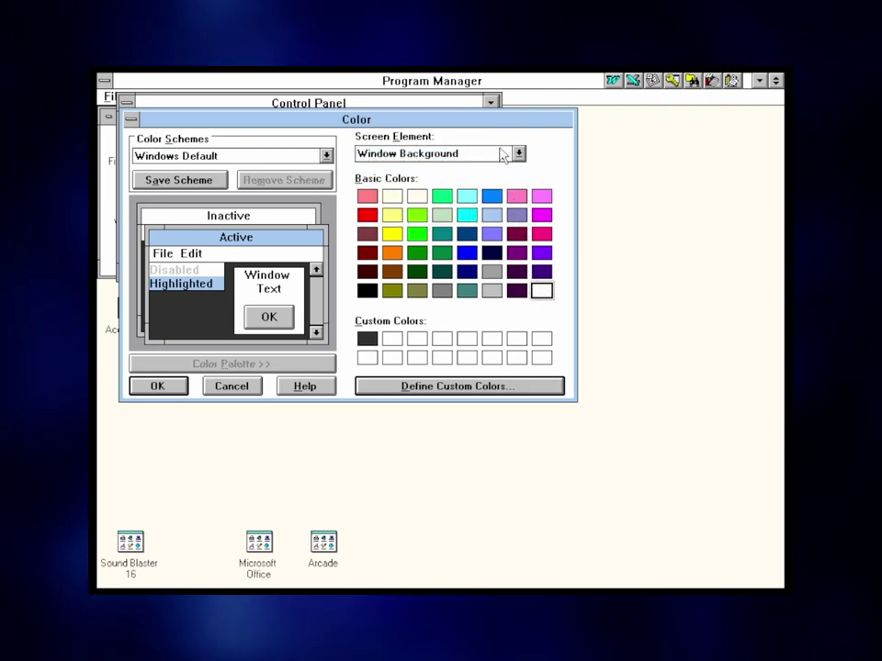
left_click(518, 155)
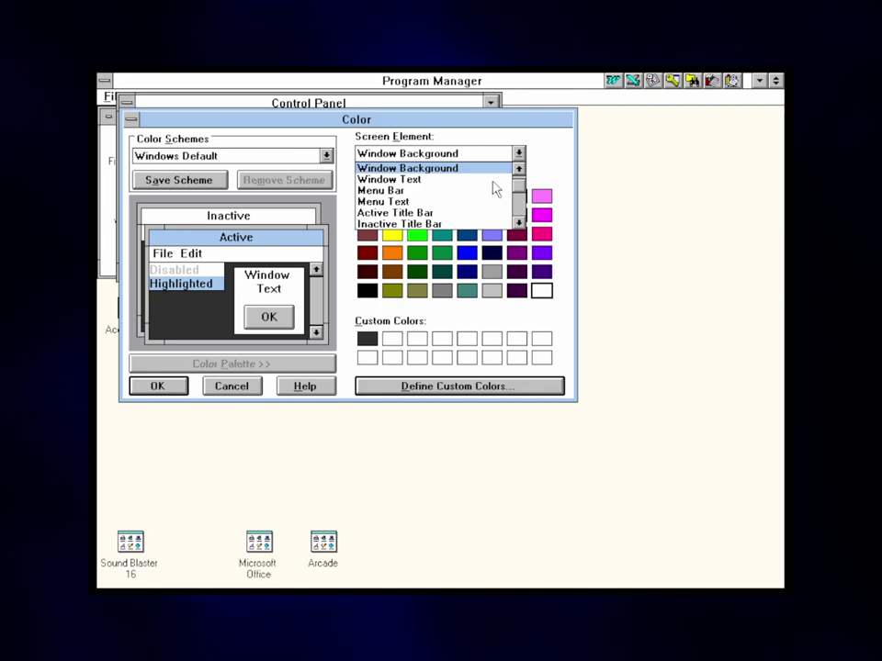
left_click(478, 180)
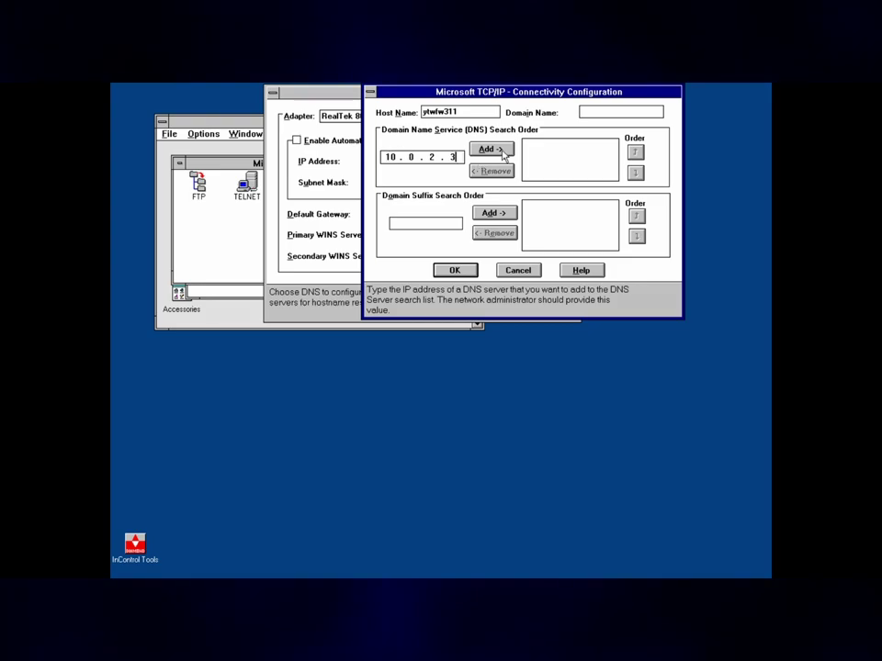
- Add 10.0.2.3 to the DNS search order and accept the TCP/IP connectivity configuration
left_click(504, 151)
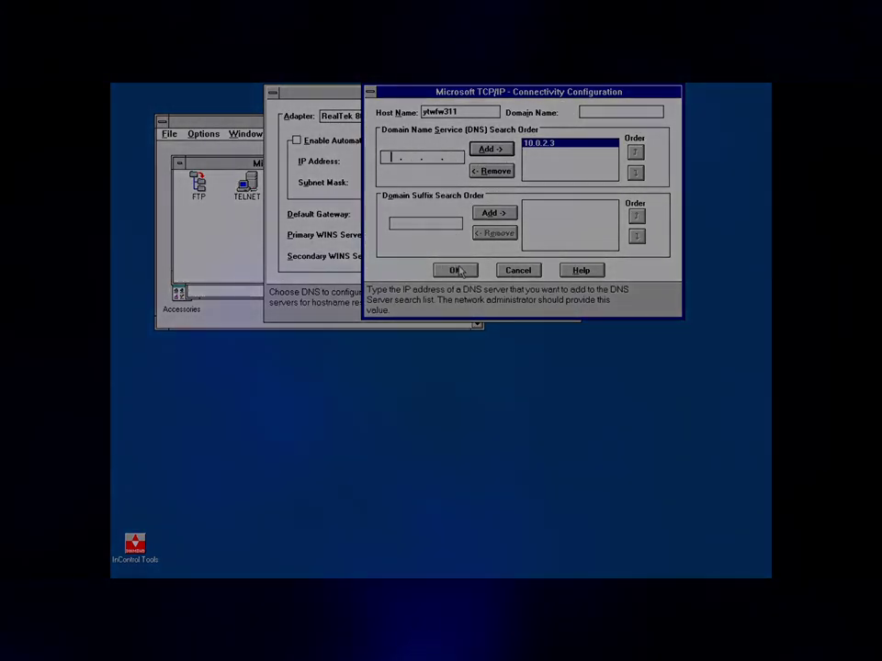
left_click(457, 270)
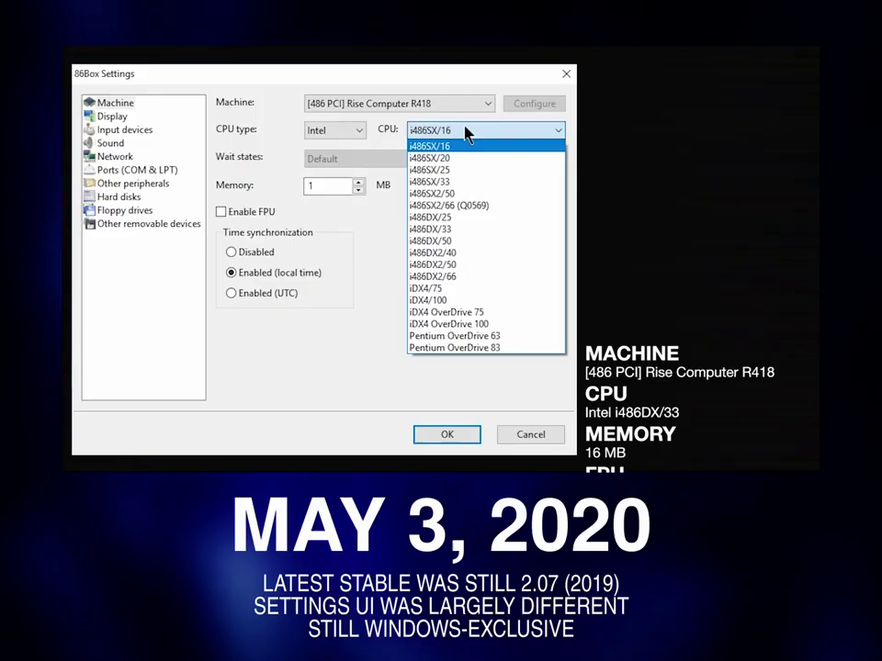
- Configure the Rise Computer R418 machine with an Intel i486DX/33 CPU, 16 MB of memory and the dynamic recompiler enabled
left_click(443, 174)
left_click(414, 212)
left_click(358, 181)
- Set the video card to [PCI] Diamond Stealth 64 VRAM (S3 Vision964) in the display settings
left_click(112, 117)
left_click(395, 104)
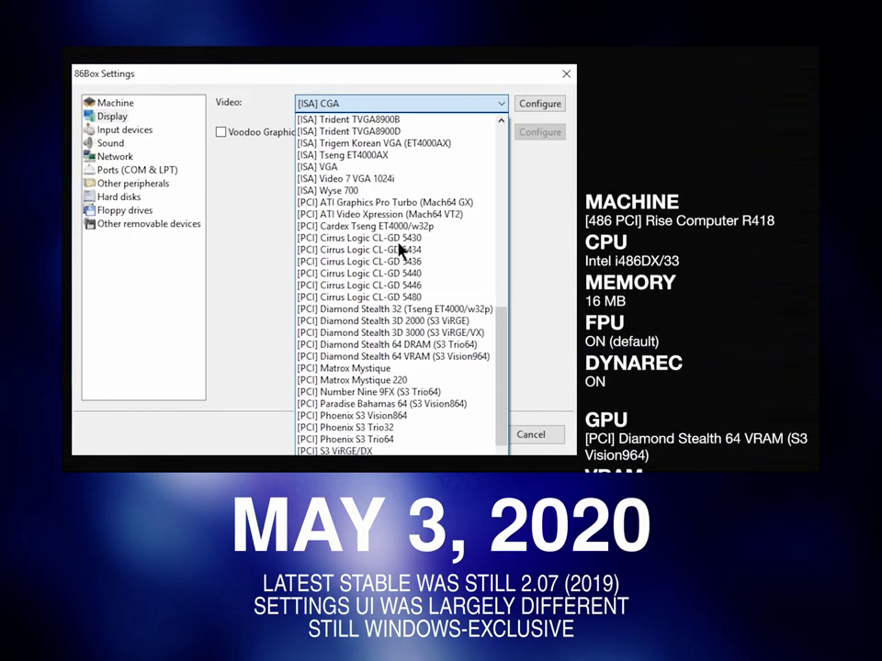
left_click(395, 357)
- Set the mouse to Microsoft Serial Mouse in the input device settings
left_click(125, 129)
left_click(401, 103)
left_click(360, 175)
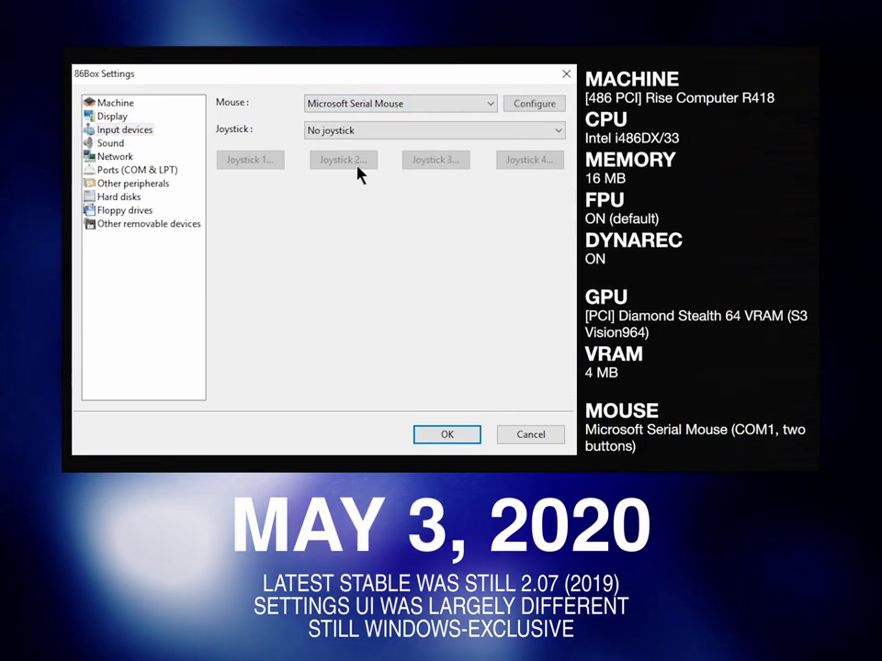
- Set the sound card to [ISA] Sound Blaster 16 and enable its MPU-401 receive input
left_click(111, 143)
left_click(400, 103)
left_click(419, 244)
left_click(534, 103)
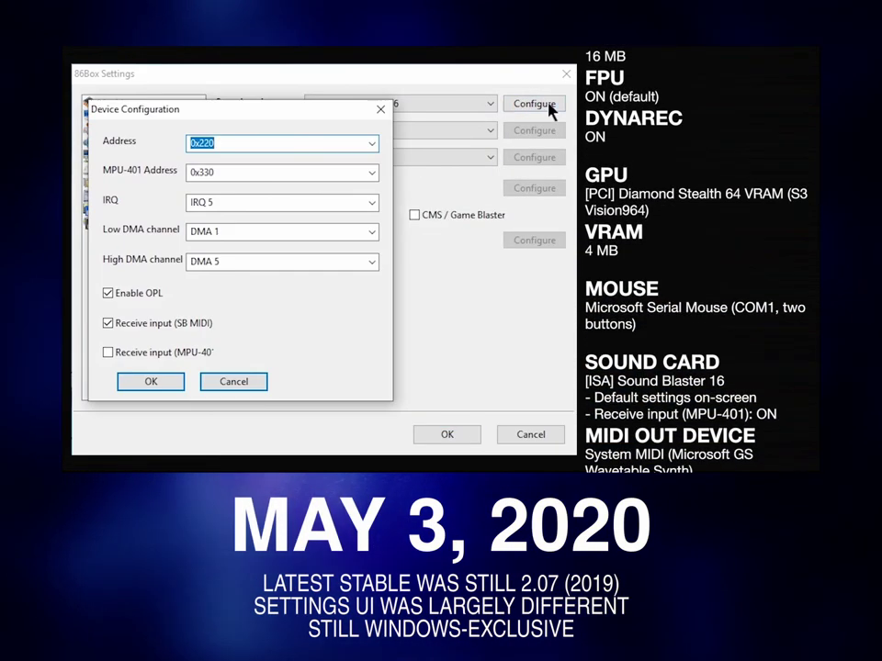
left_click(108, 352)
left_click(151, 382)
- Set the MIDI output device to System MIDI and accept its device configuration
left_click(401, 130)
left_click(349, 195)
left_click(534, 130)
left_click(151, 173)
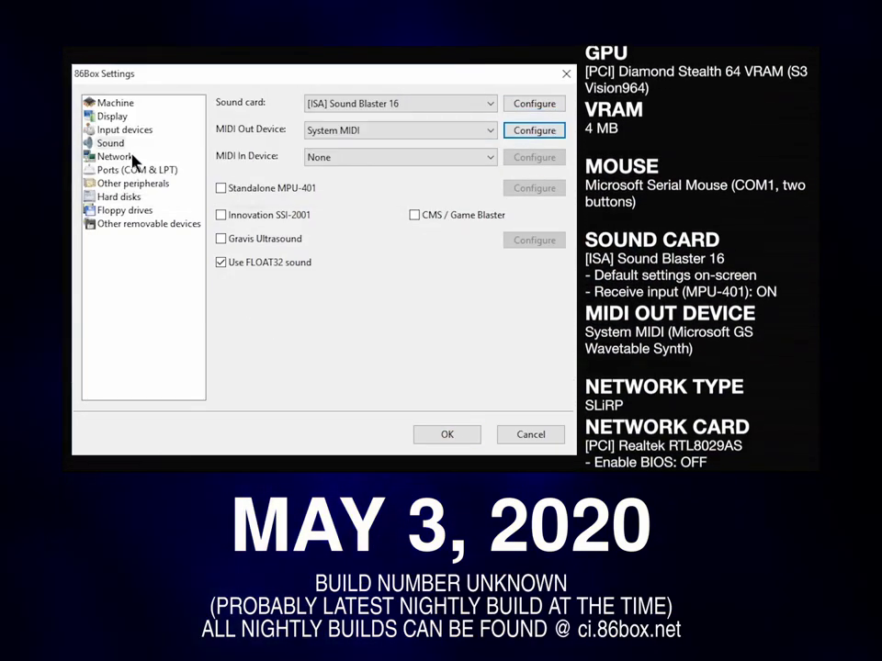
- Set the network type to SLiRP and the network adapter to [PCI] Realtek RTL8029AS
left_click(129, 158)
left_click(354, 103)
left_click(331, 142)
left_click(400, 157)
left_click(349, 315)
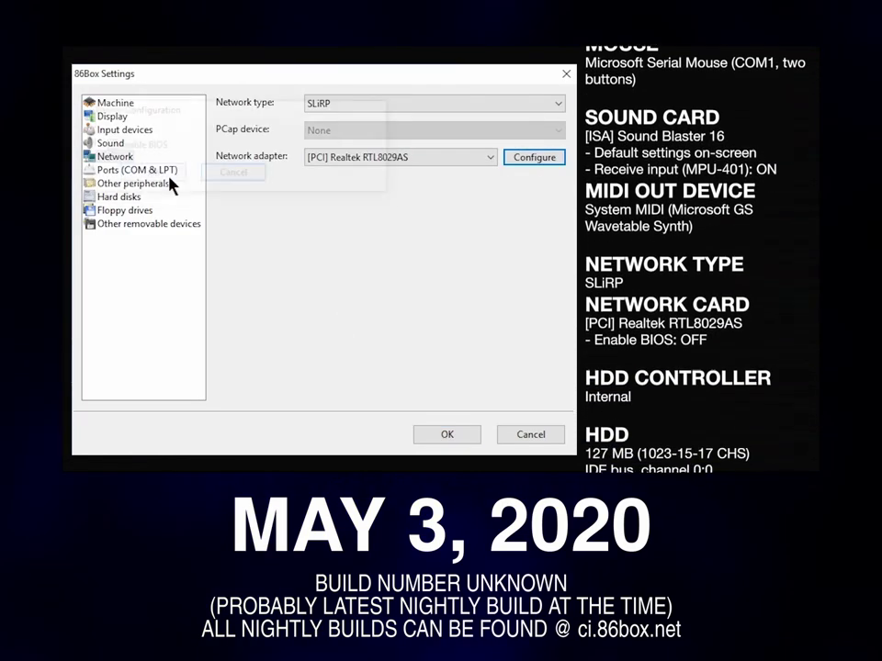
- Set the hard disk controller to Internal in the other peripherals settings
left_click(138, 170)
left_click(134, 183)
left_click(400, 130)
left_click(374, 162)
- Create a new 311 MB hard disk image disk.img (CHS 1013, 10, 63) on IDE channel 0:0
left_click(128, 198)
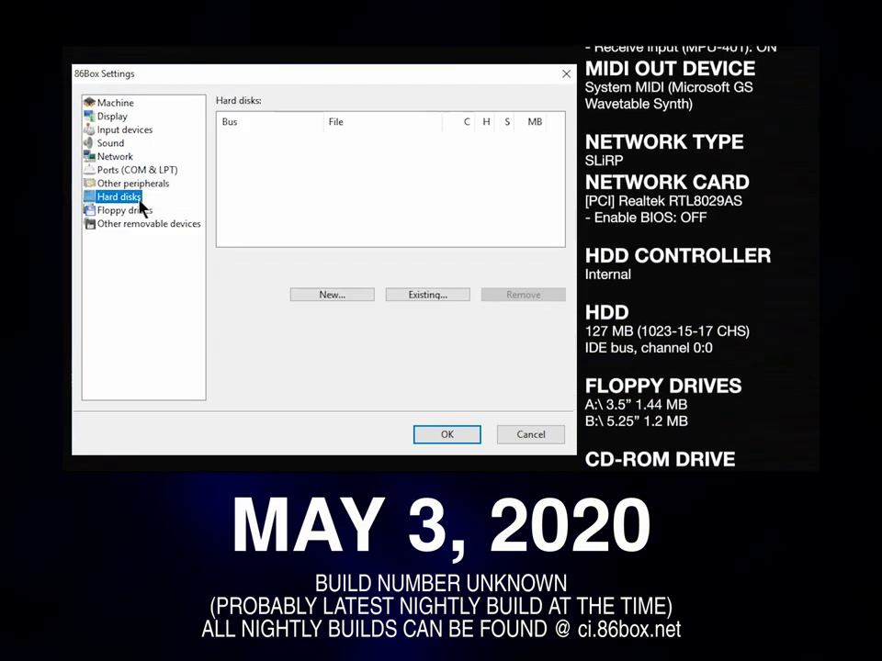
left_click(356, 296)
left_click(159, 219)
left_click(169, 275)
left_click(299, 191)
left_click(309, 360)
left_click(355, 149)
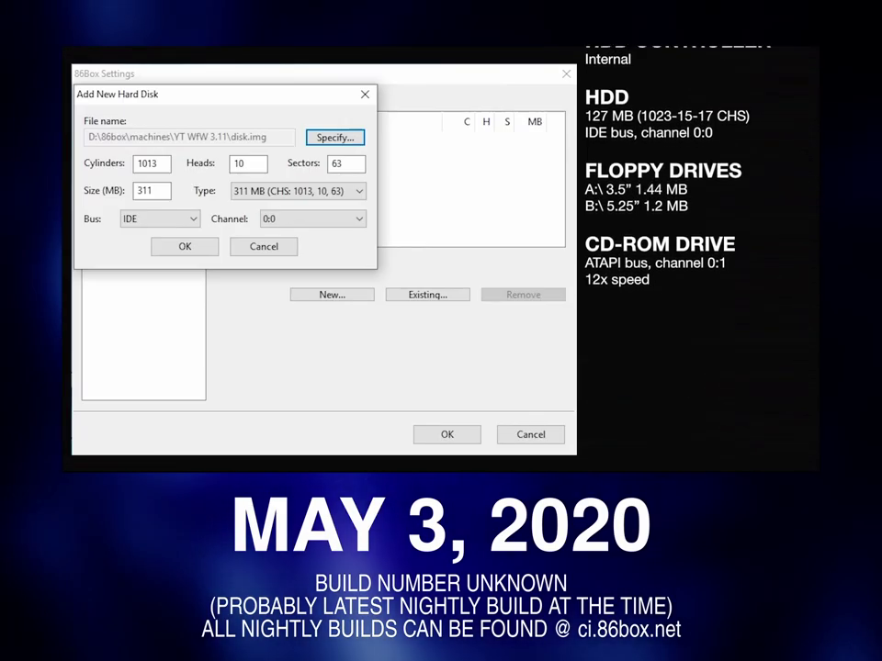
left_click(204, 249)
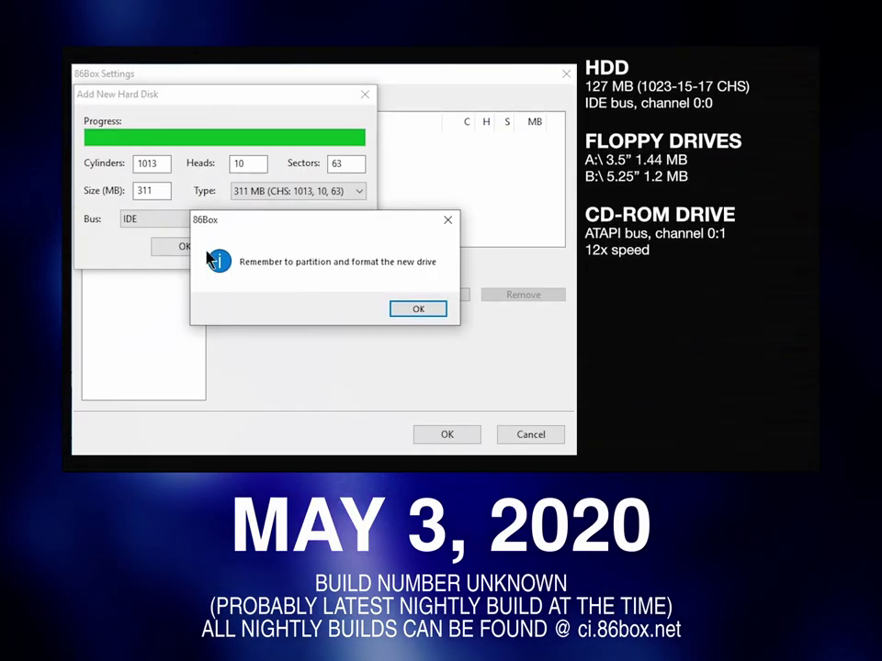
key("Return")
- Select a drive in the floppy drive settings and open the settings for other removable devices
left_click(128, 211)
left_click(248, 152)
left_click(146, 223)
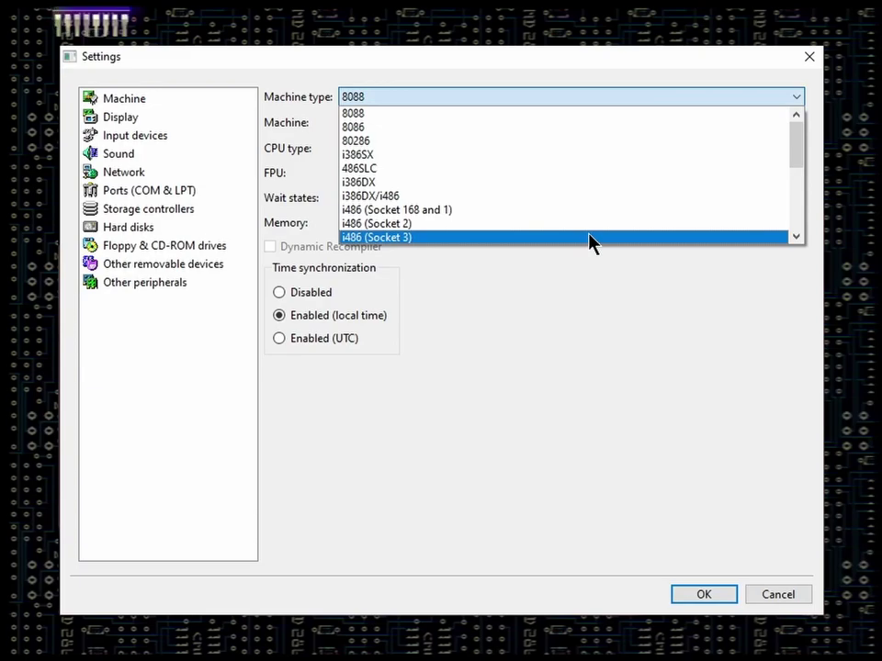
- Set the machine type to i486 (Socket 3) and the machine to [SiS 496] Soyo 4SAW2
left_click(589, 241)
left_click(724, 123)
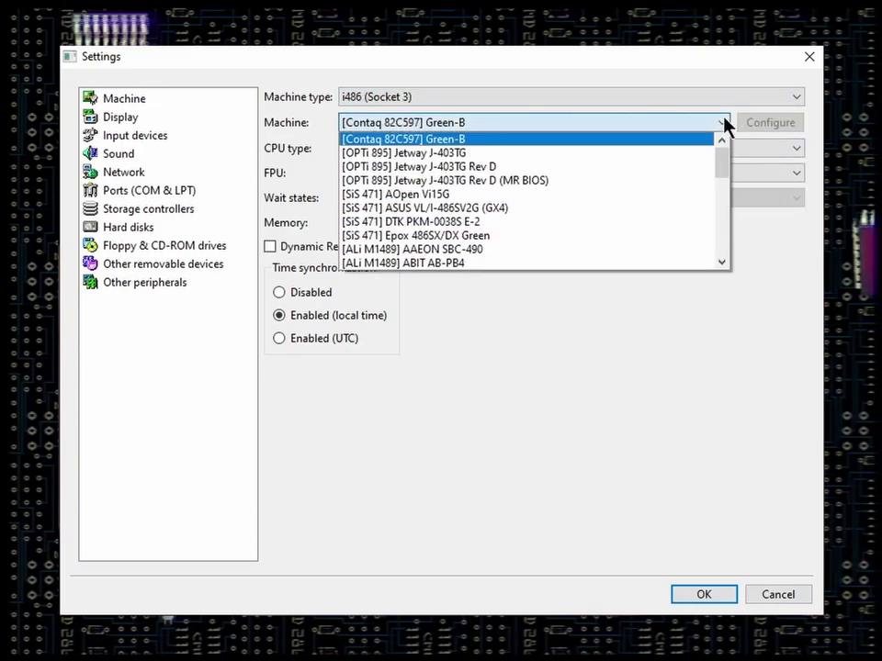
left_click_drag(720, 165, 732, 226)
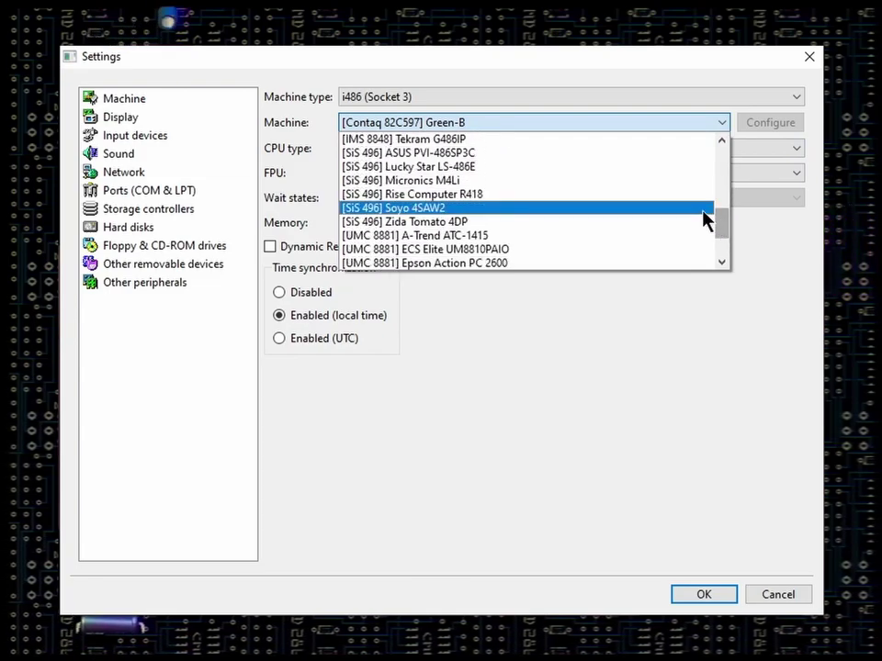
left_click(703, 208)
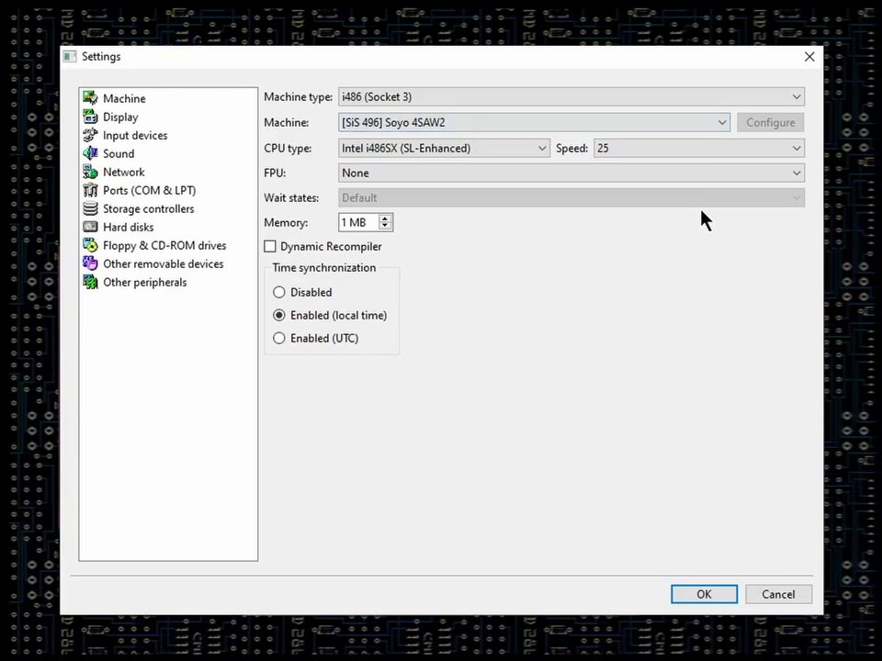
- Set the CPU type to Intel i486DX (SL-Enhanced) with a speed of 33
left_click(542, 153)
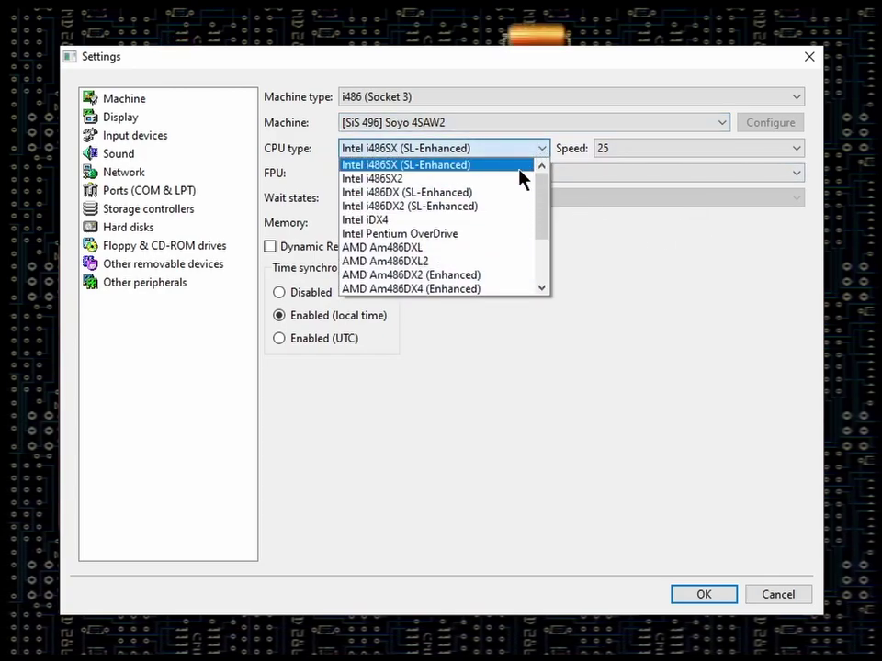
left_click(519, 193)
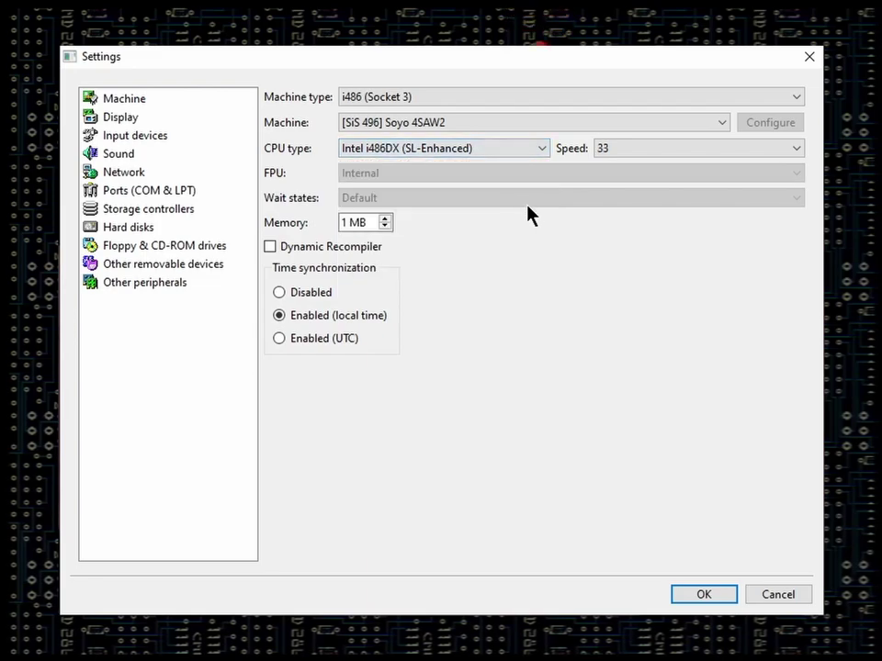
left_click(744, 151)
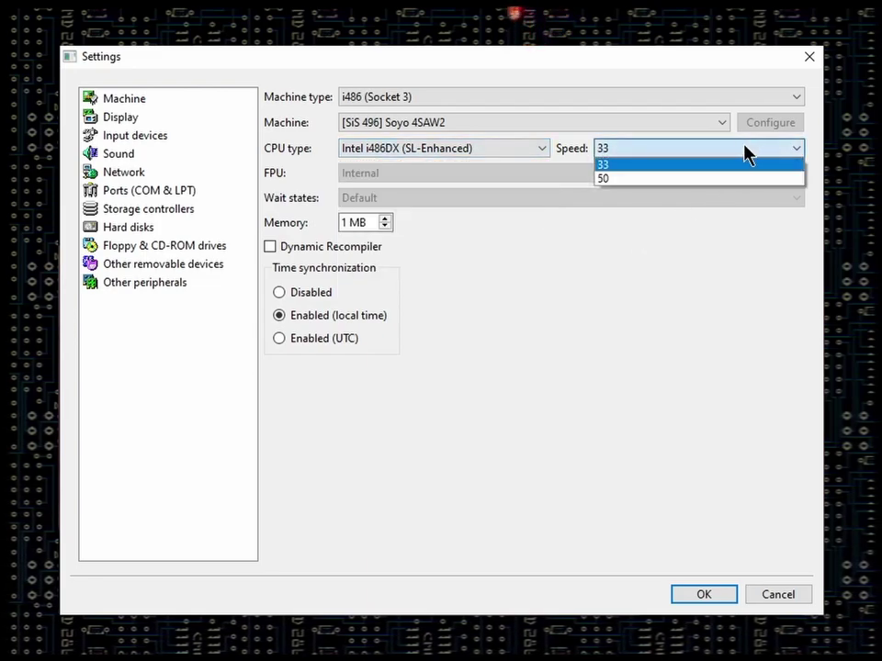
left_click(755, 167)
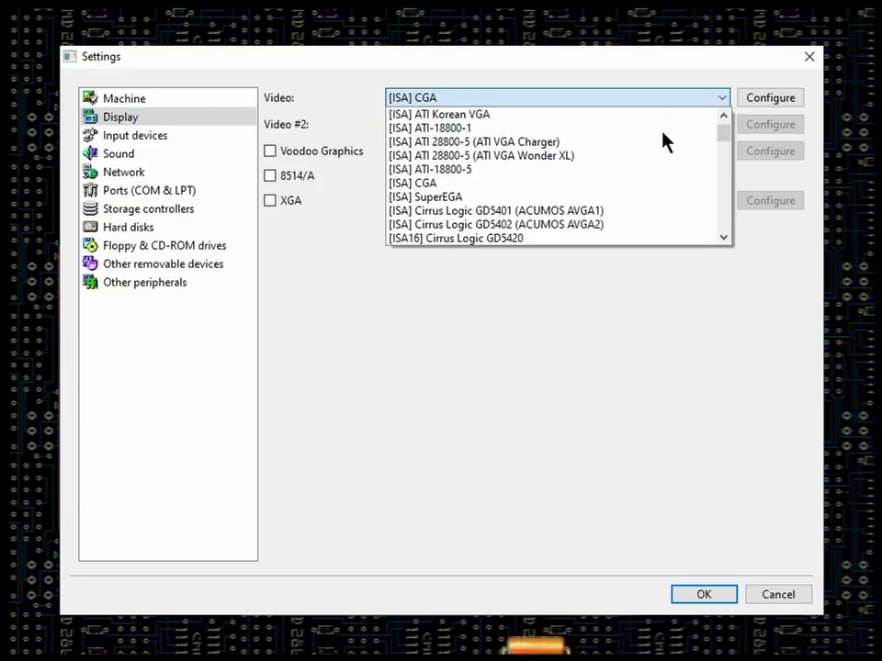
- Set the video card to [PCI] S3 Vision964 (Diamond Stealth64 VRAM) and accept its 4 MB memory size
scroll(662, 135, "down", 10)
scroll(662, 138, "down", 15)
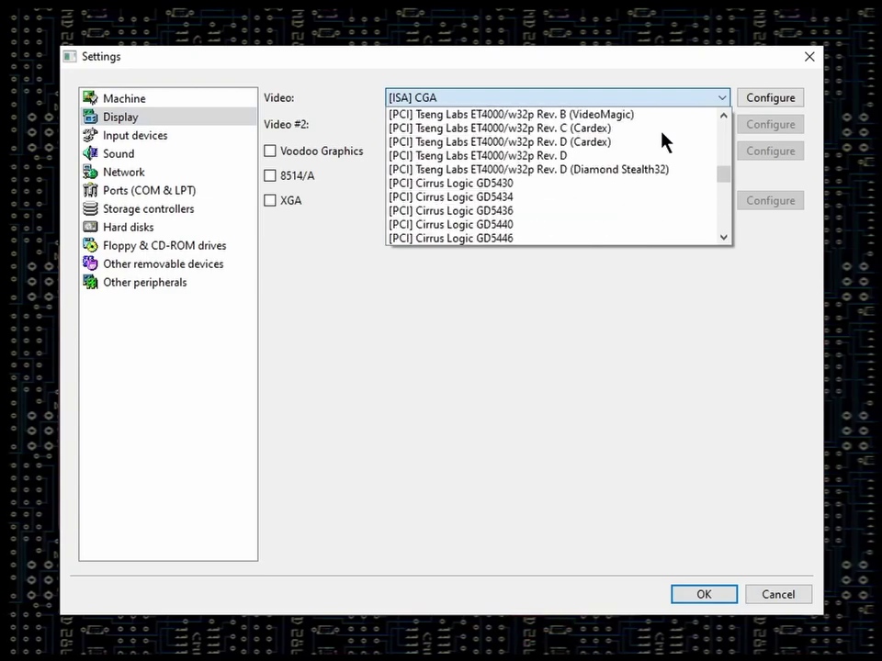
scroll(662, 138, "down", 3)
scroll(658, 136, "up", 1)
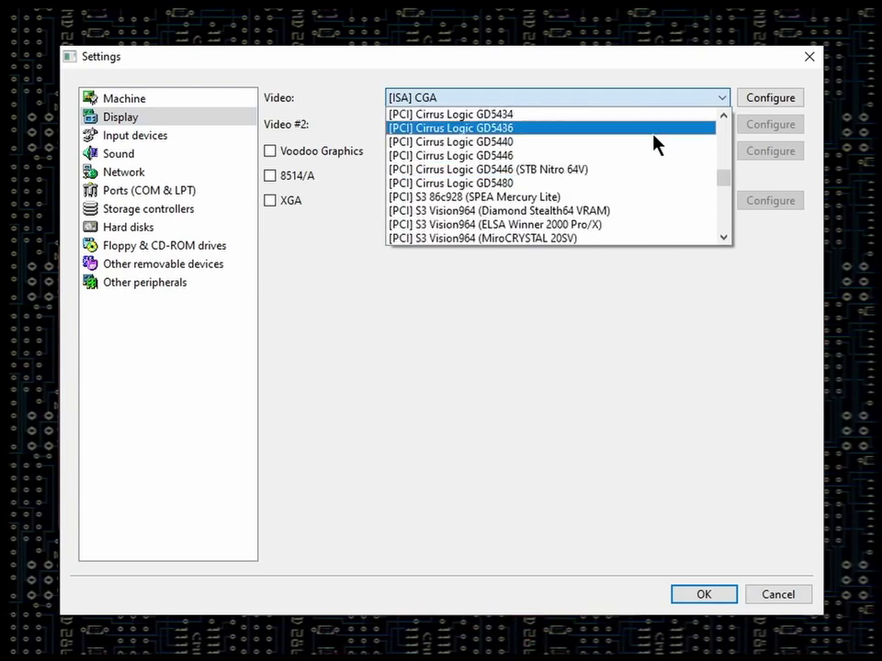
left_click(651, 211)
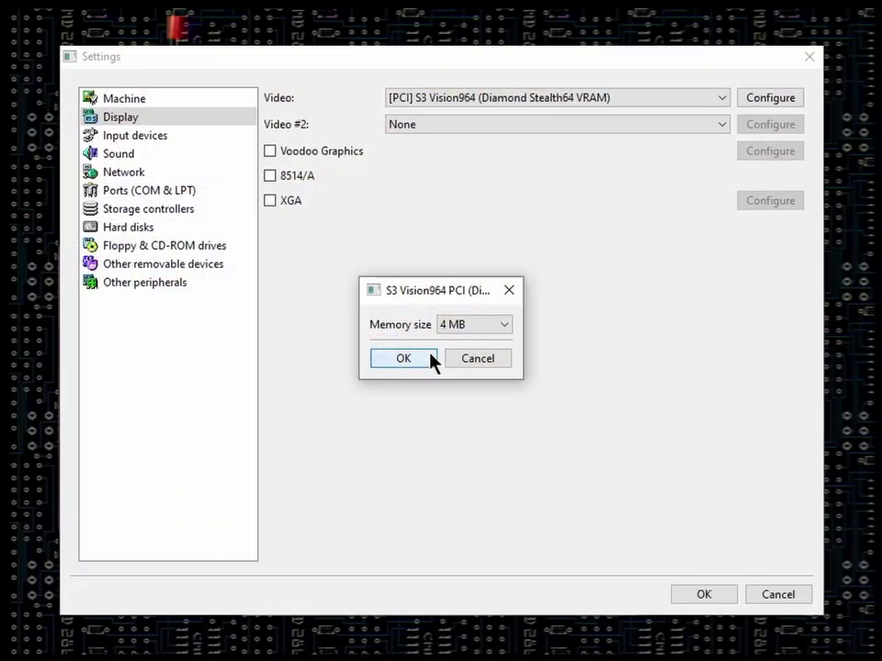
left_click(428, 359)
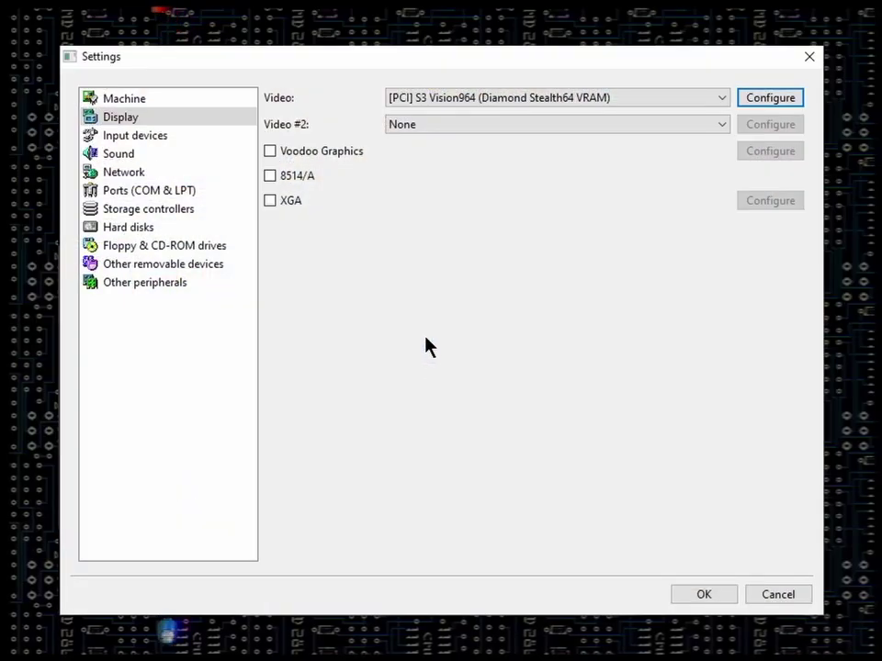
- Set the mouse to Microsoft Serial Mouse and accept its configuration with serial port COM1 and two buttons
left_click(147, 135)
left_click(490, 99)
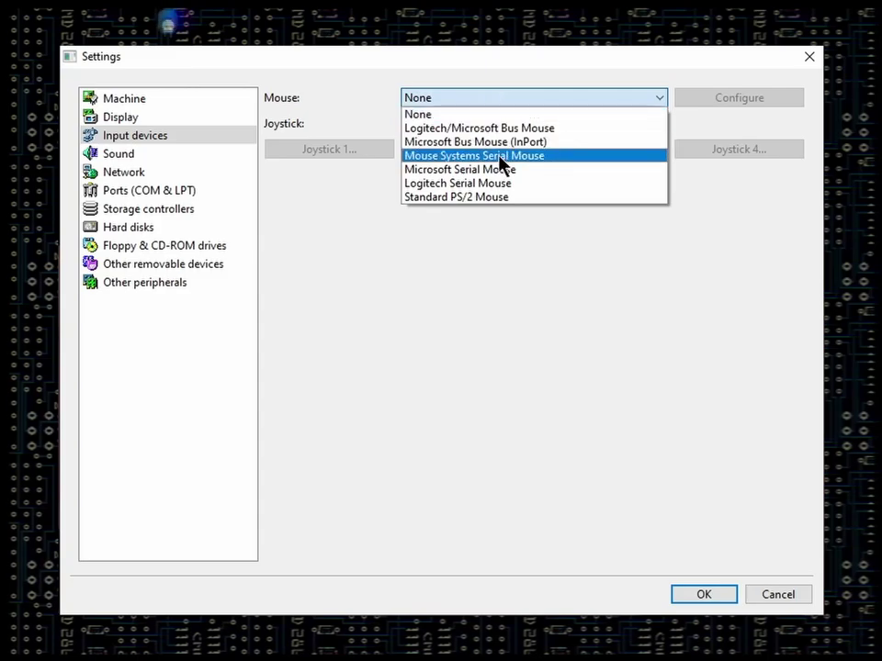
left_click(502, 171)
left_click(788, 99)
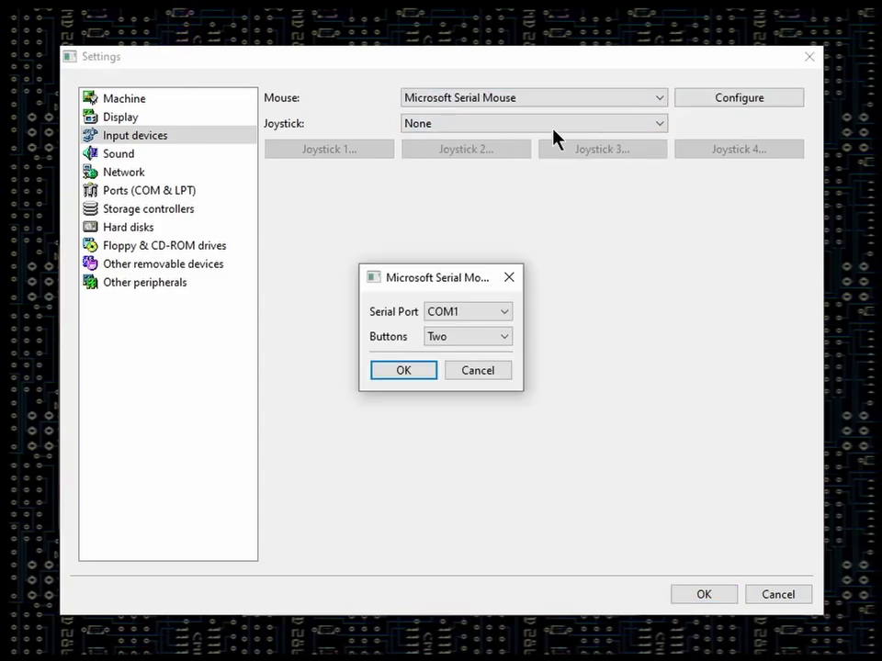
left_click(412, 373)
- Set the sound card to [ISA16] Sound Blaster 16 and accept its device configuration with address 0x220, IRQ 5, DMA 1 and DMA 5
left_click(118, 154)
left_click(661, 97)
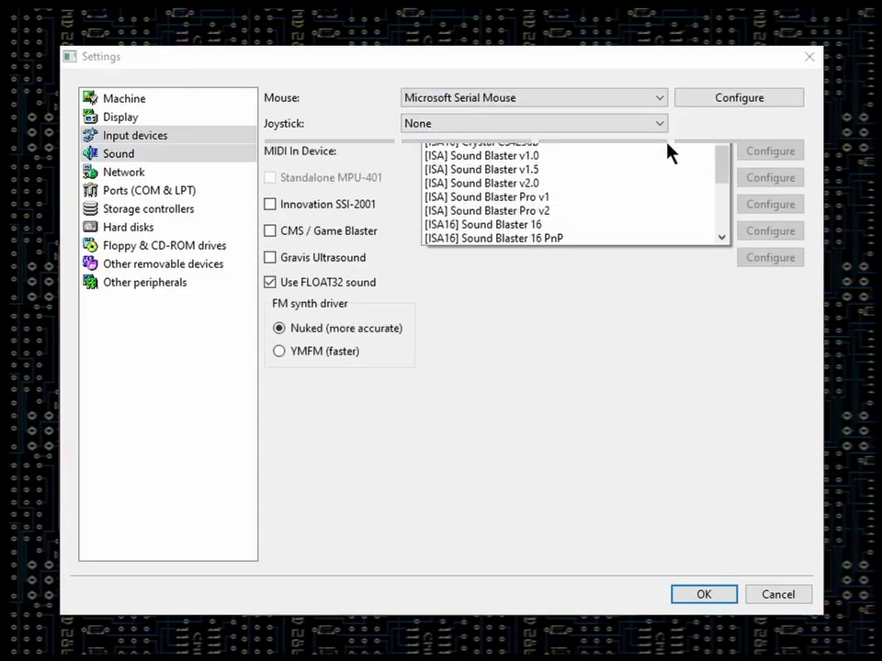
scroll(665, 150, "down", 1)
left_click(657, 187)
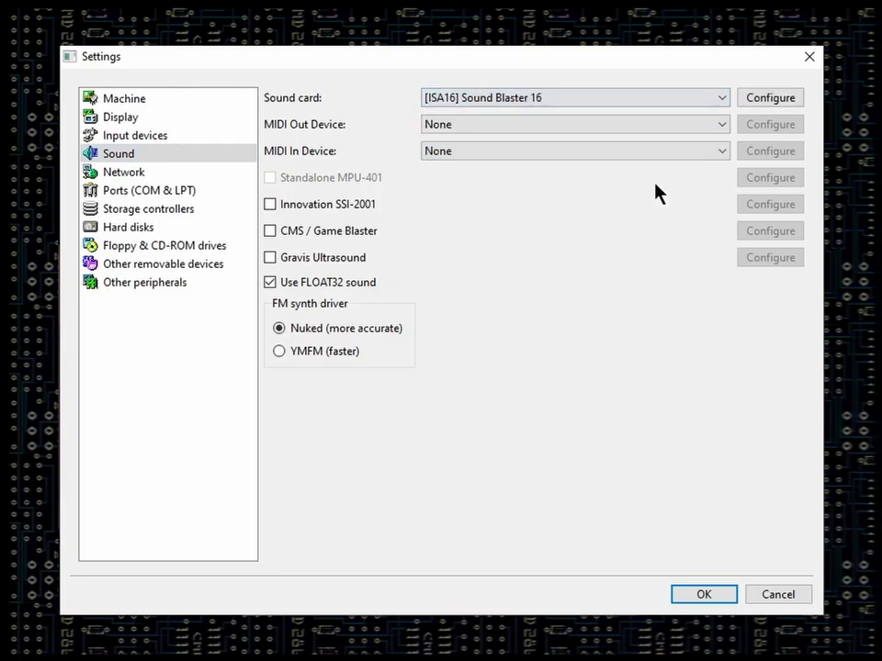
left_click(788, 101)
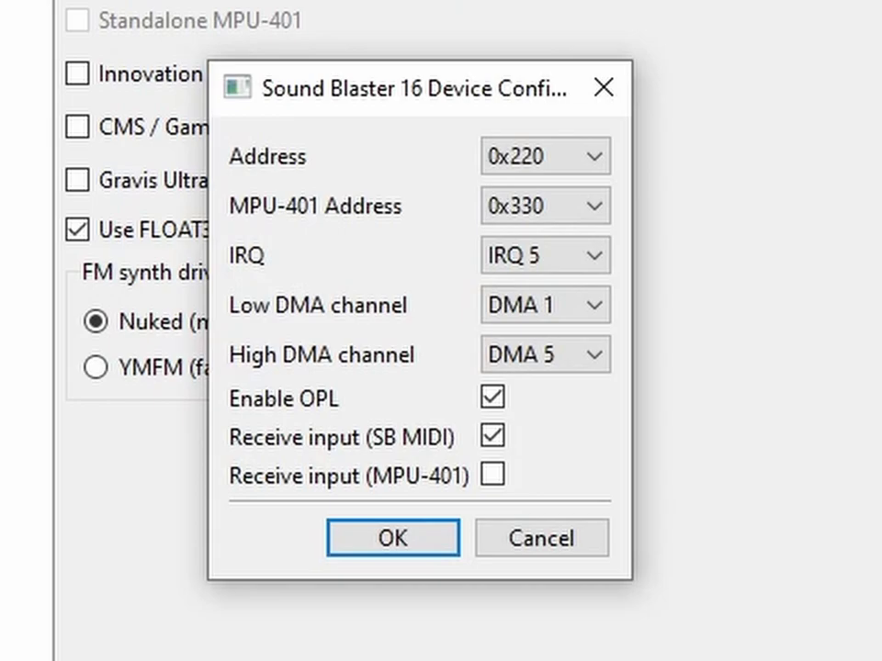
key("Return")
- Set the MIDI Out device to System MIDI and accept Microsoft GS Wavetable Synth as its output
left_click(670, 125)
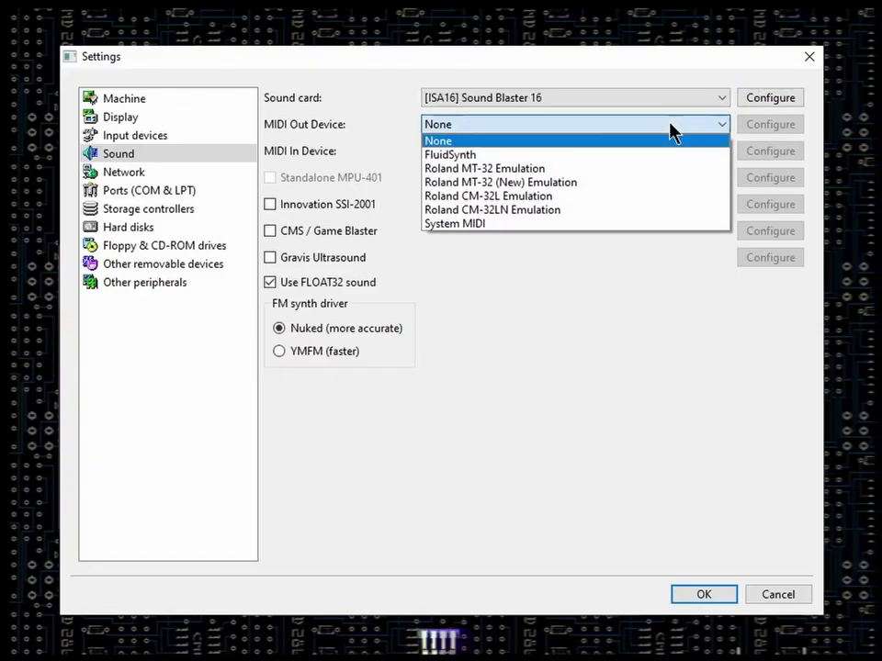
left_click(685, 224)
left_click(785, 127)
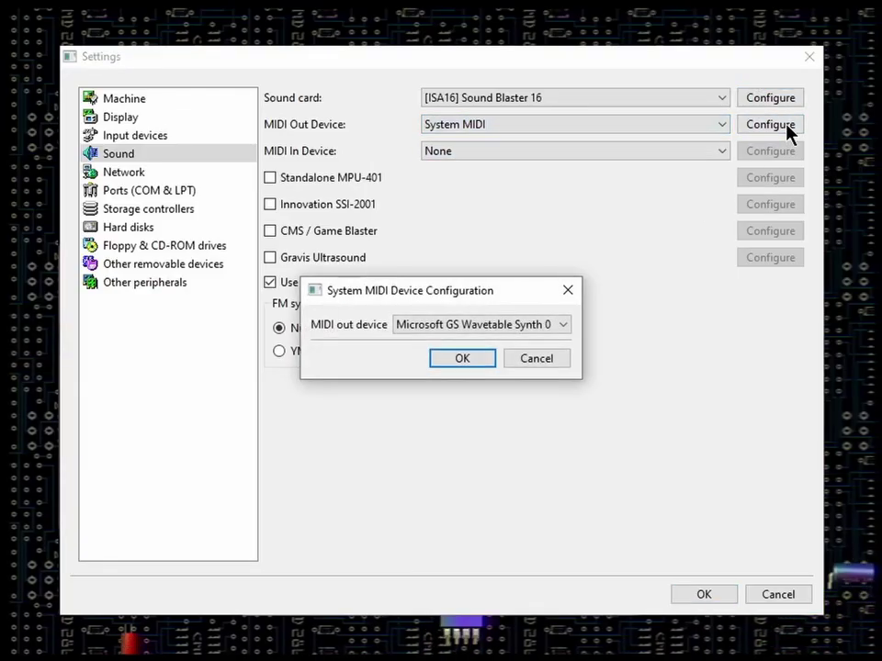
left_click(459, 361)
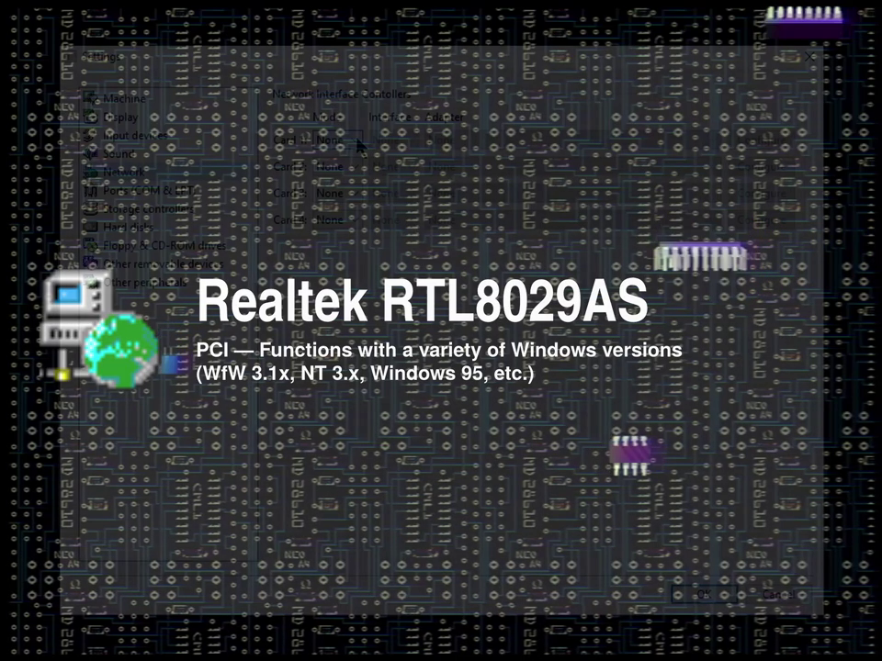
- Set network Card 1 to SLiRP mode with the [PCI] Realtek RTL8029AS adapter and open the adapter's configuration
left_click(358, 145)
left_click(356, 171)
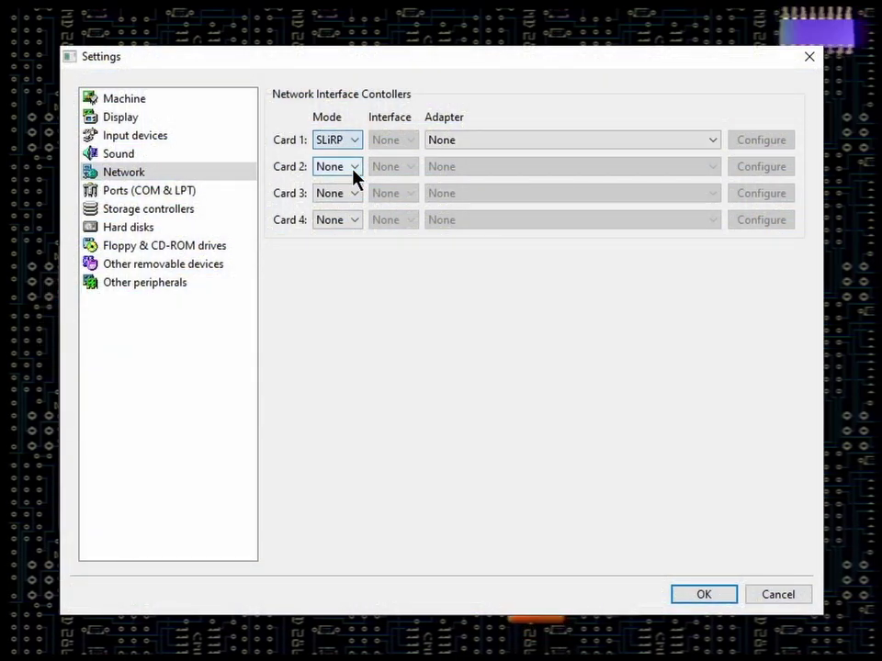
left_click(541, 142)
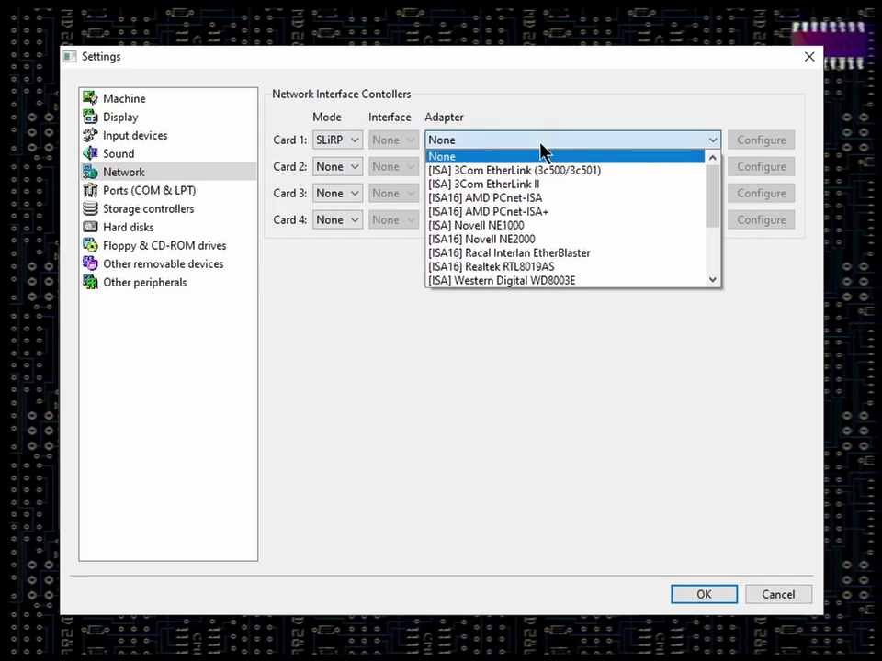
scroll(563, 196, "down", 3)
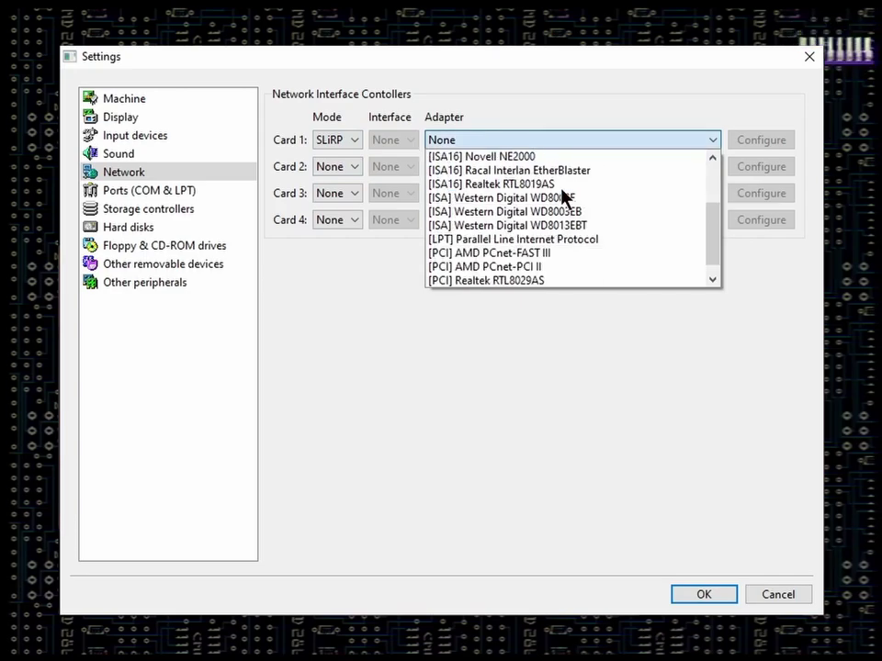
left_click(585, 266)
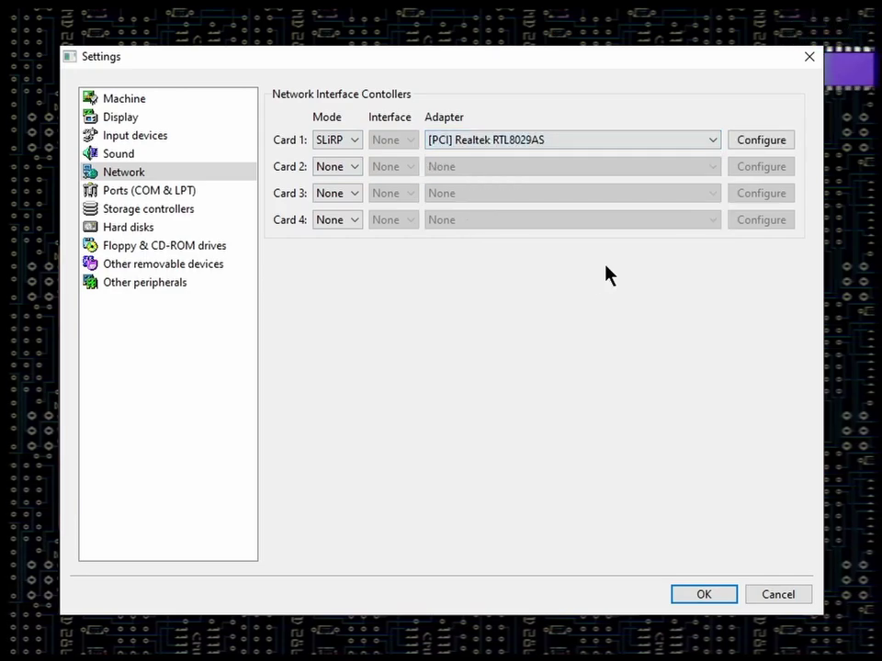
left_click(782, 142)
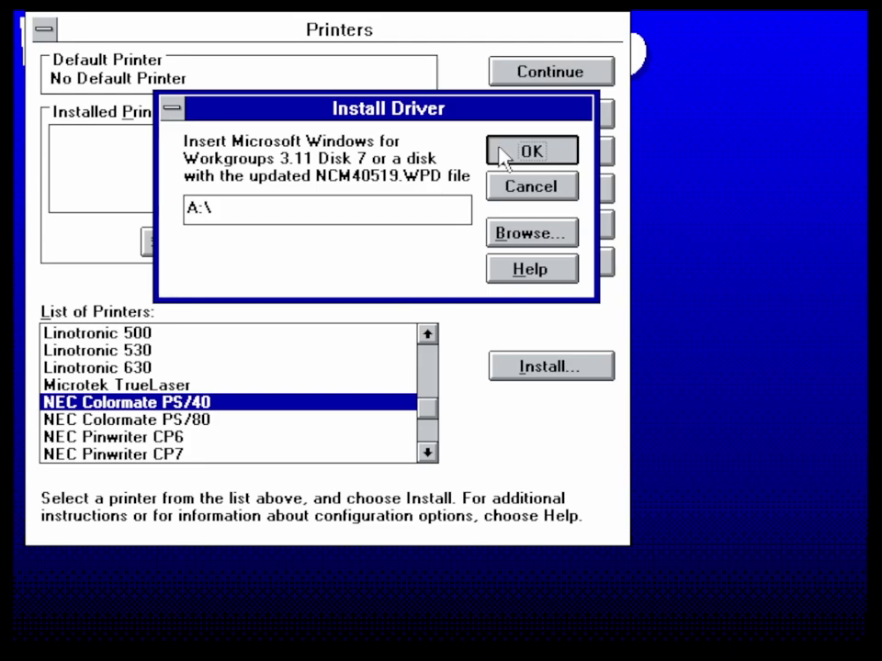
- Install the NEC Colormate PS/40 printer driver from A:\
left_click(503, 153)
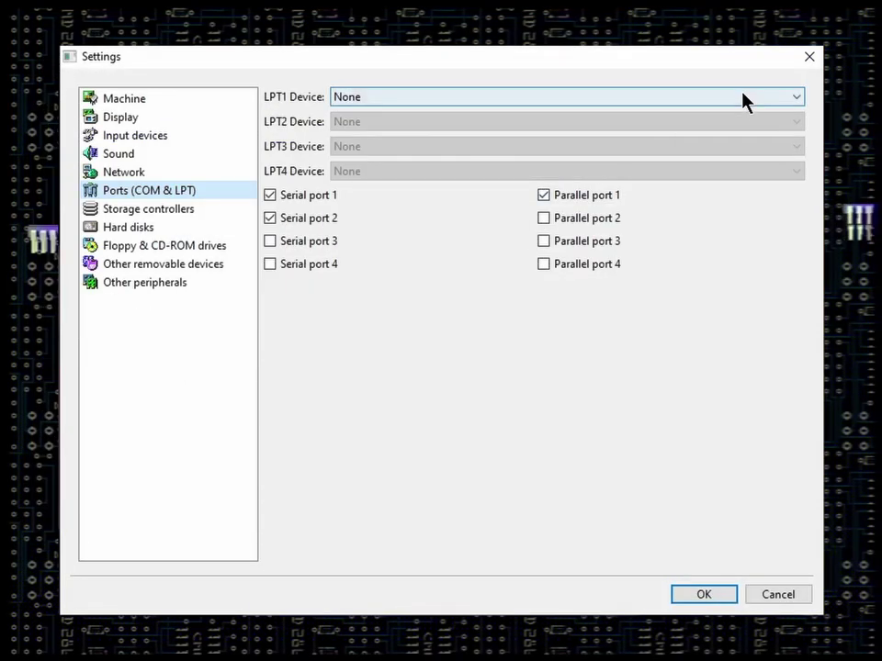
- Set the LPT1 device to Generic PostScript Printer and the HD controller to Internal controller
left_click(742, 94)
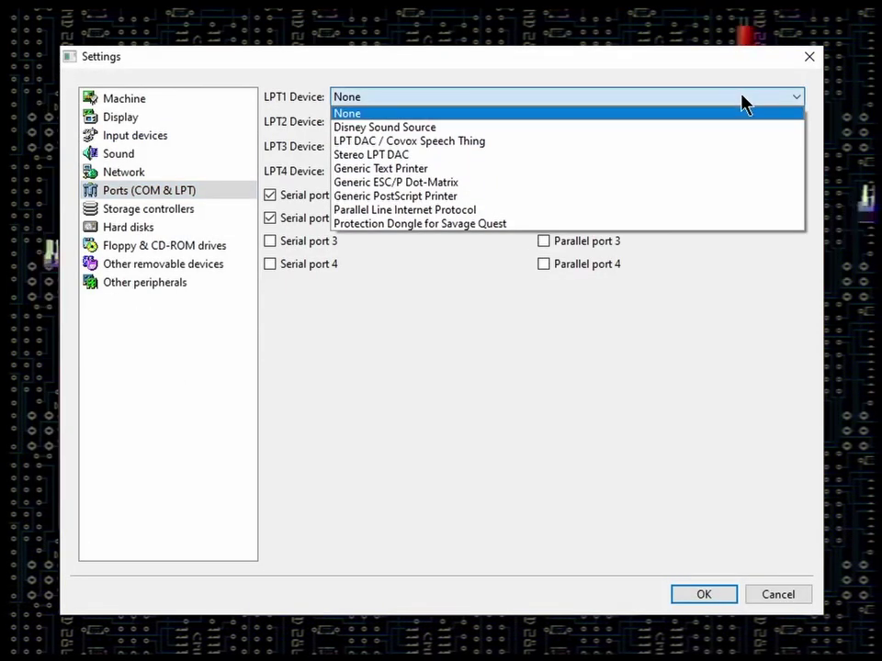
left_click(719, 197)
left_click(202, 212)
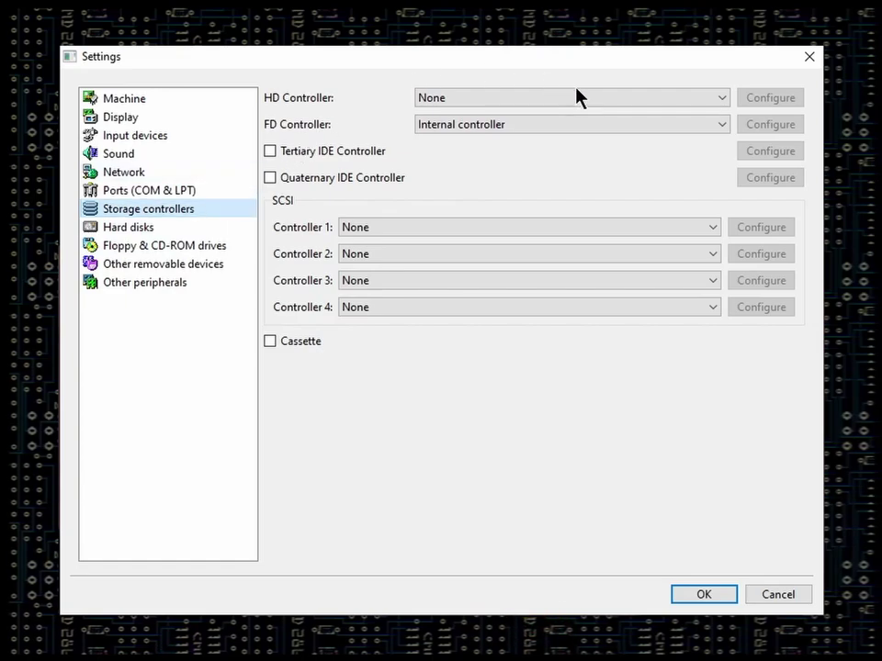
left_click(597, 98)
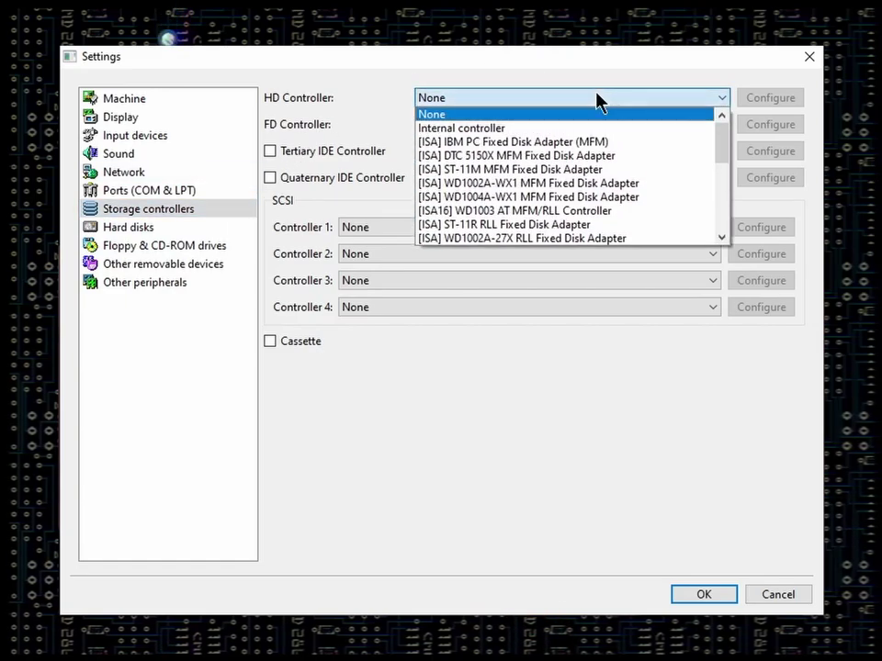
left_click(587, 127)
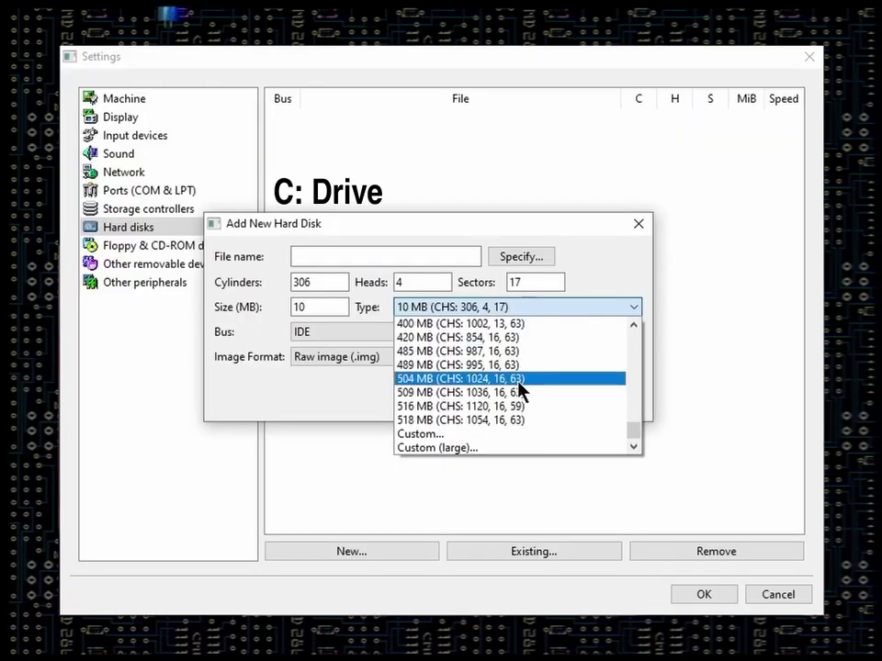
- Set the new hard disk's type to 504 MB (CHS: 1024, 16, 63) and its image format to Dynamic-size VHD (.vhd)
left_click(520, 383)
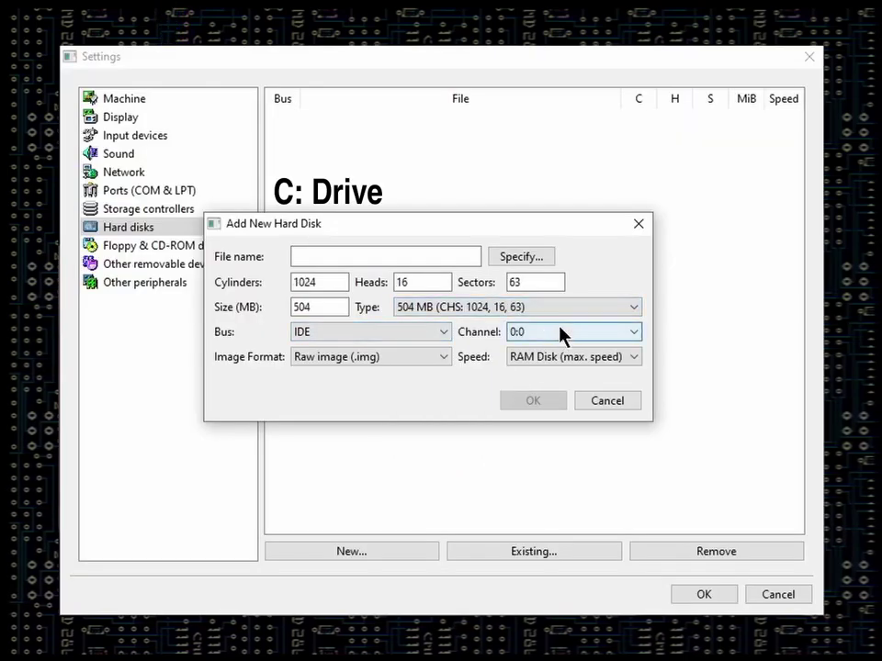
left_click(437, 364)
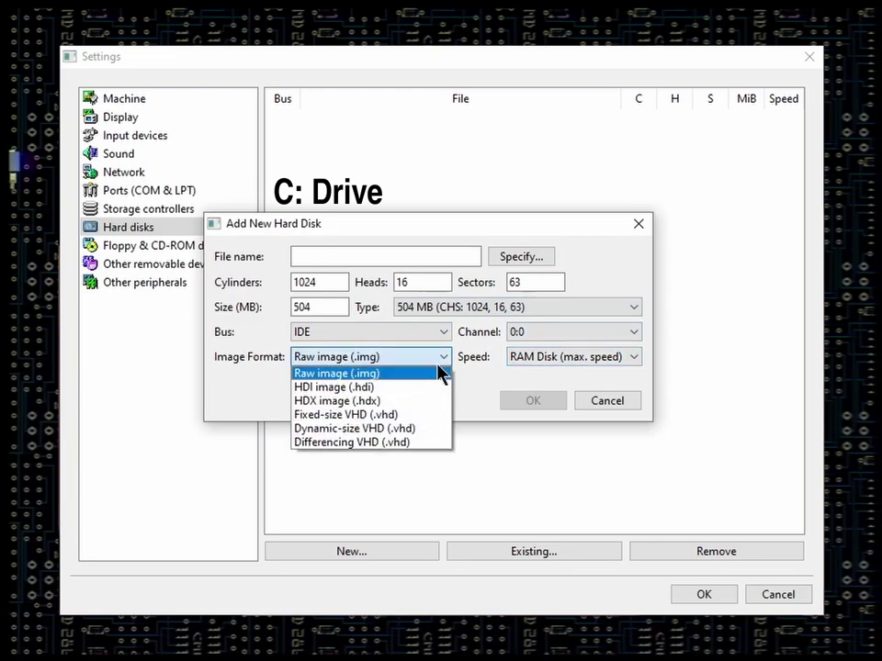
left_click(437, 428)
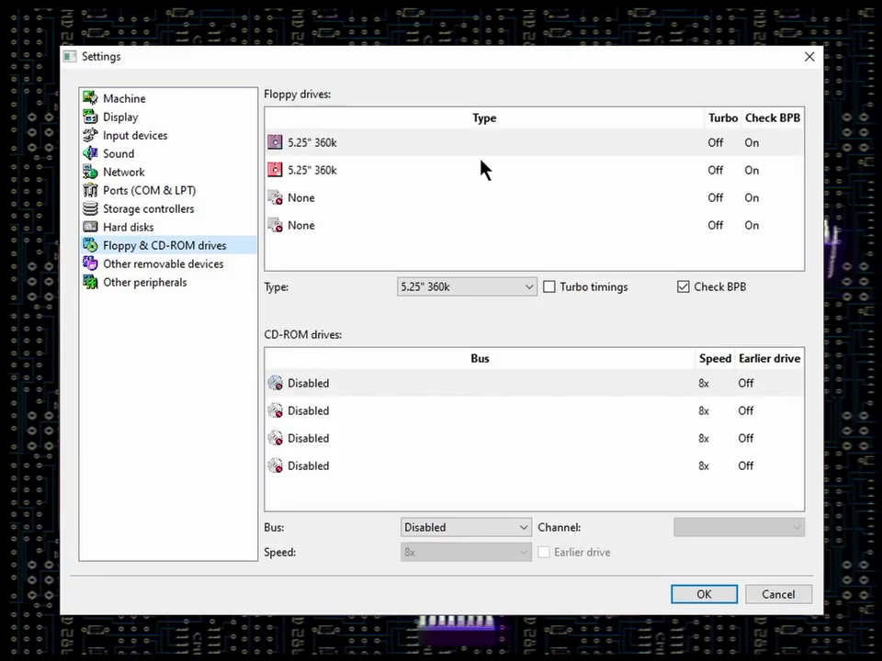
- Set the first floppy drive to 3.5" 1.44M and the second floppy drive to 5.25" 1.2M
left_click(602, 151)
left_click(528, 287)
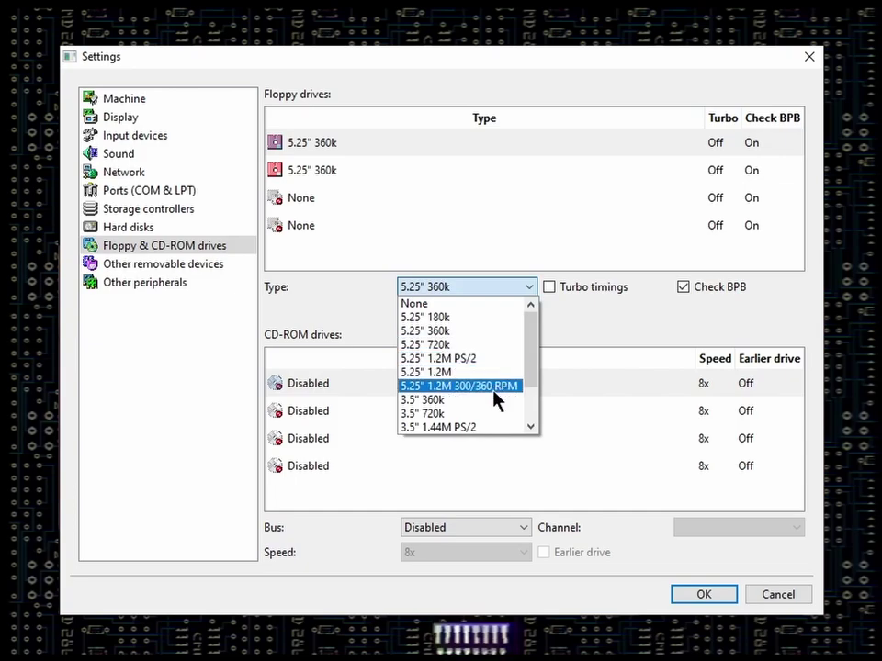
scroll(494, 395, "down", 1)
left_click(489, 402)
left_click(522, 288)
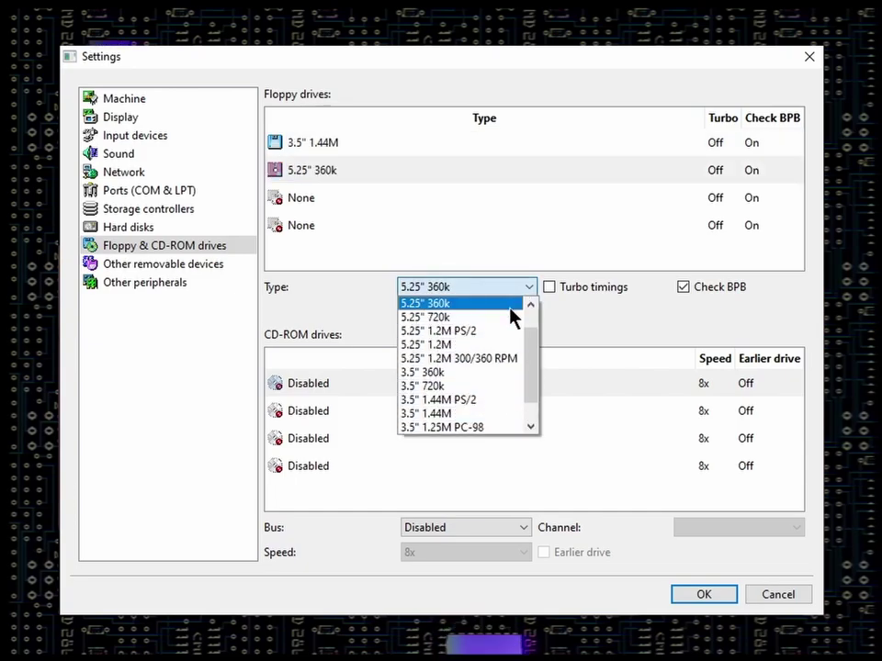
left_click(492, 346)
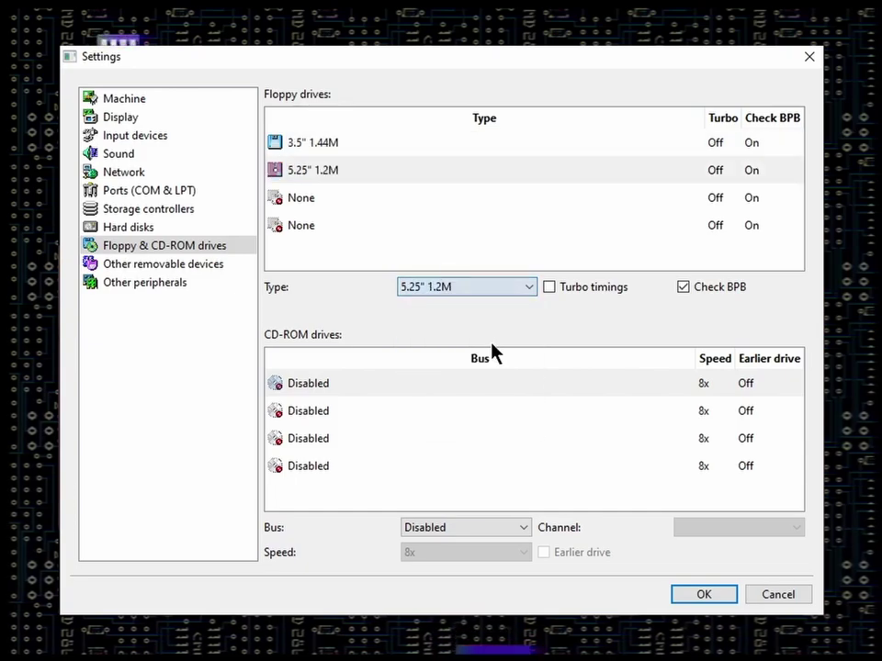
- Set the first CD-ROM drive to the ATAPI bus on channel 1:0 and choose a faster drive speed
left_click(602, 145)
key("Down")
left_click(496, 527)
left_click(508, 565)
left_click(508, 558)
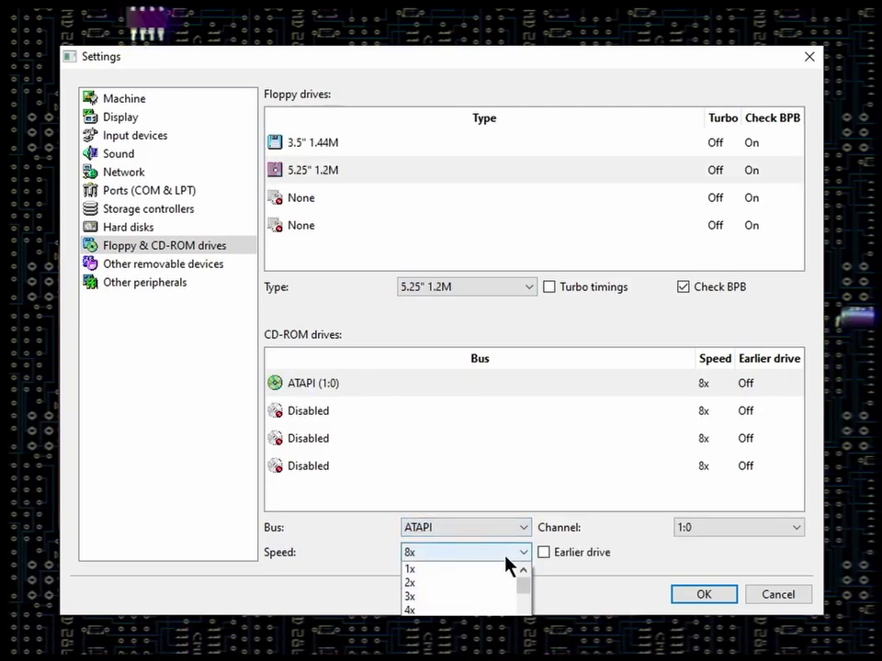
scroll(488, 608, "down", 3)
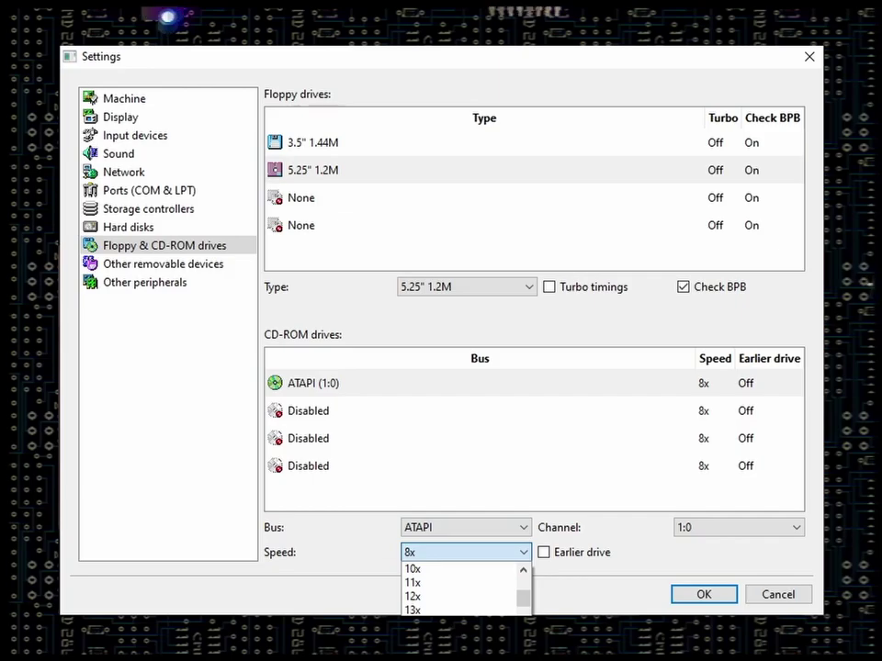
scroll(487, 608, "down", 1)
left_click(488, 608)
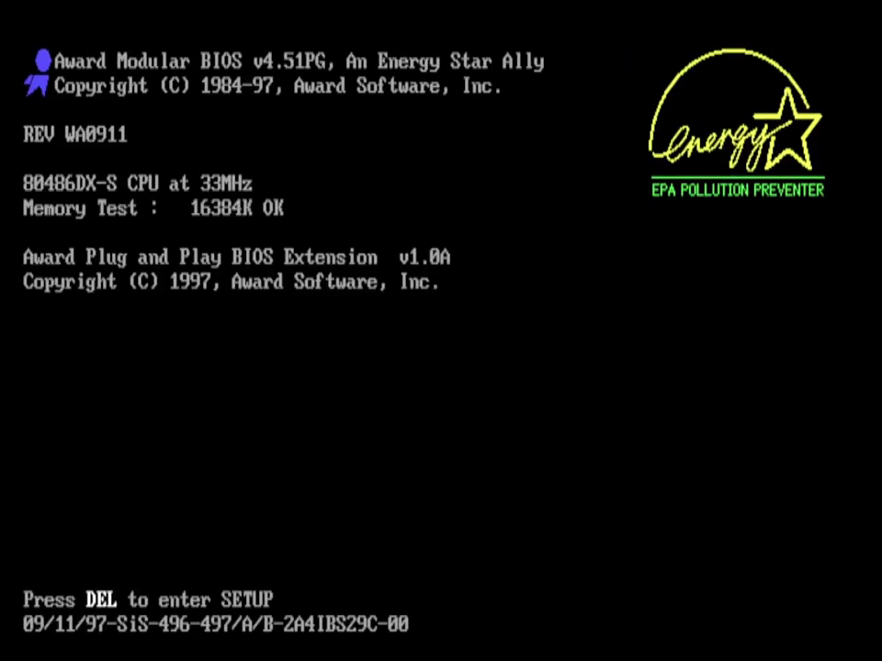
- Enter the BIOS setup's Standard CMOS Setup and set the Secondary Slave hard disk type to None
key("Delete")
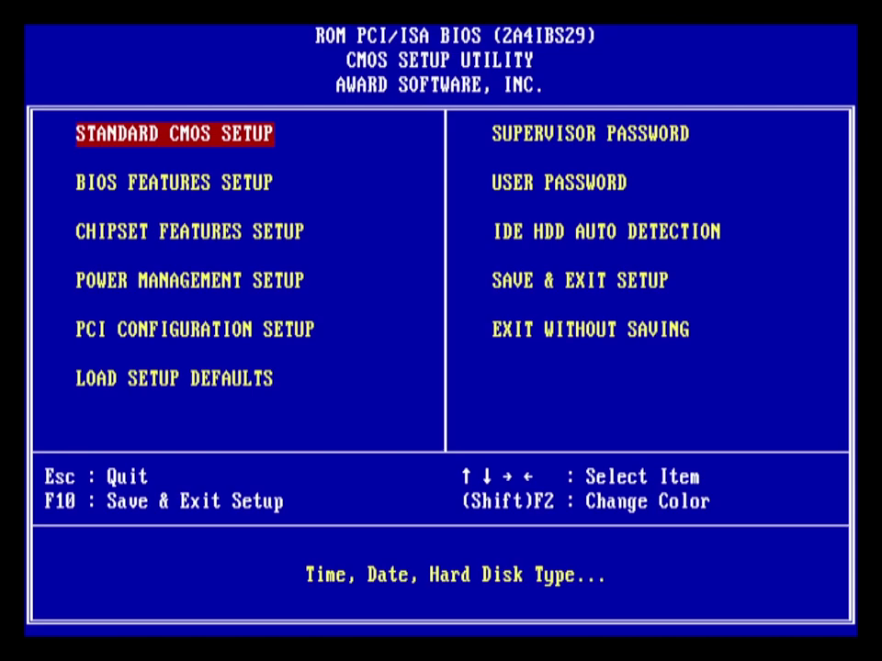
key("Return")
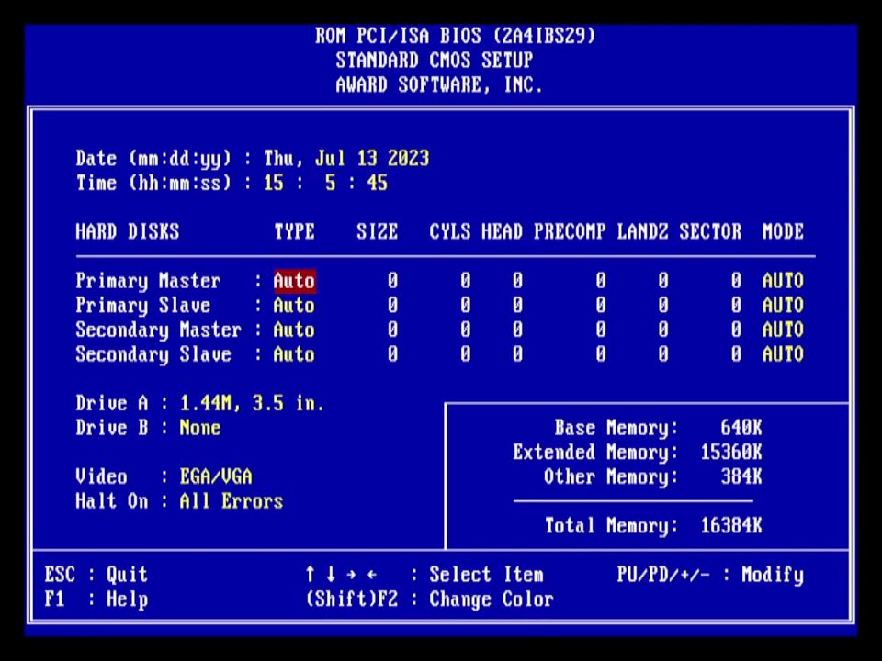
key("Down")
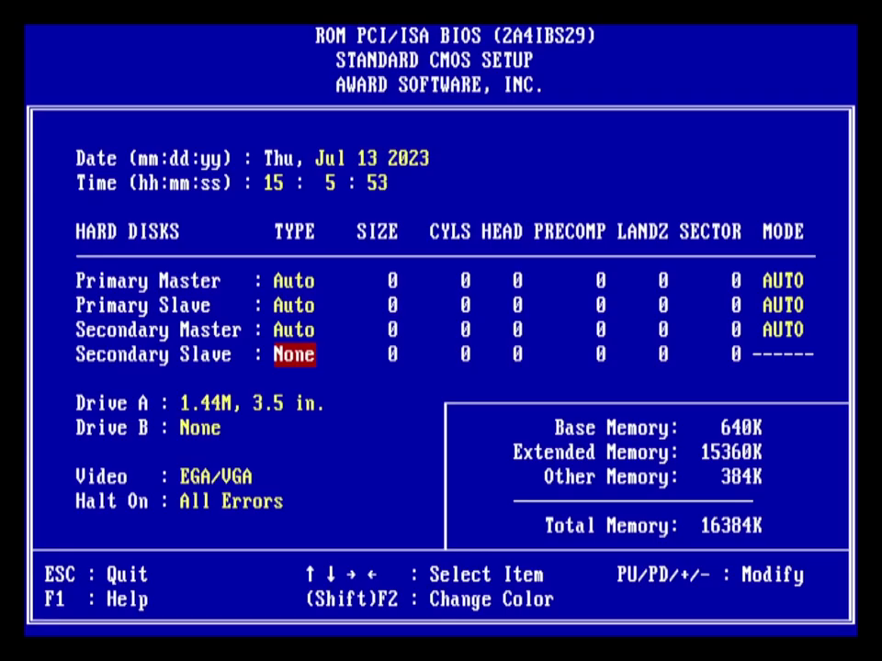
- Change Drive B in Standard CMOS Setup to the type of the machine's second floppy drive
key("Down")
key("Down")
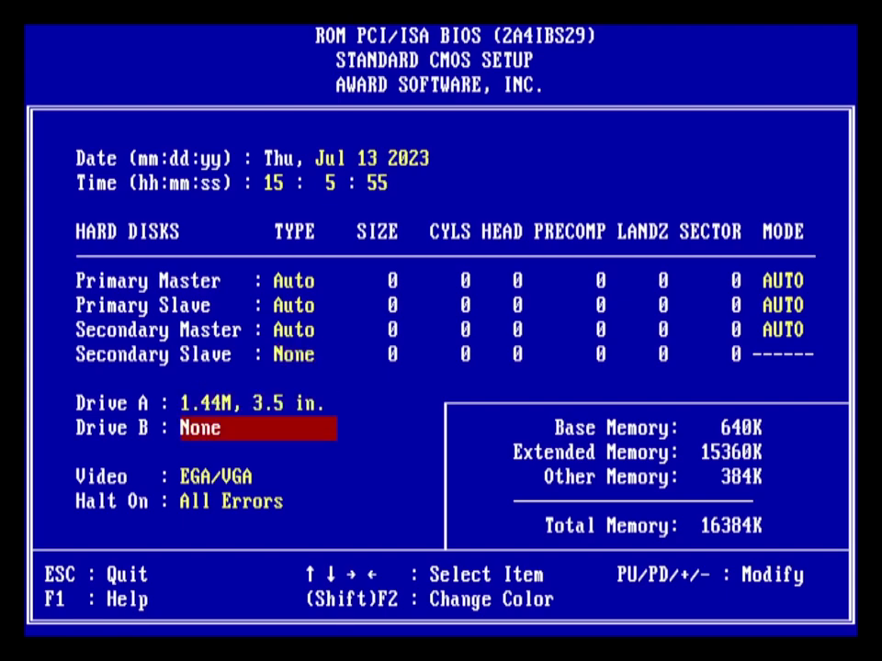
key("Page_Down")
key("Page_Down")
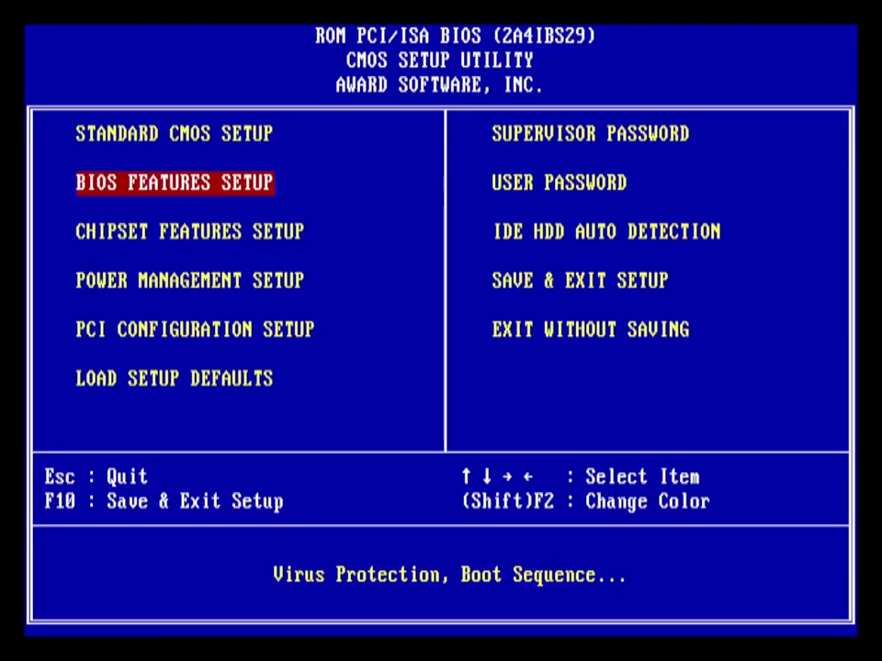
- Open BIOS Features Setup and go to the Boot Sequence setting
key("Return")
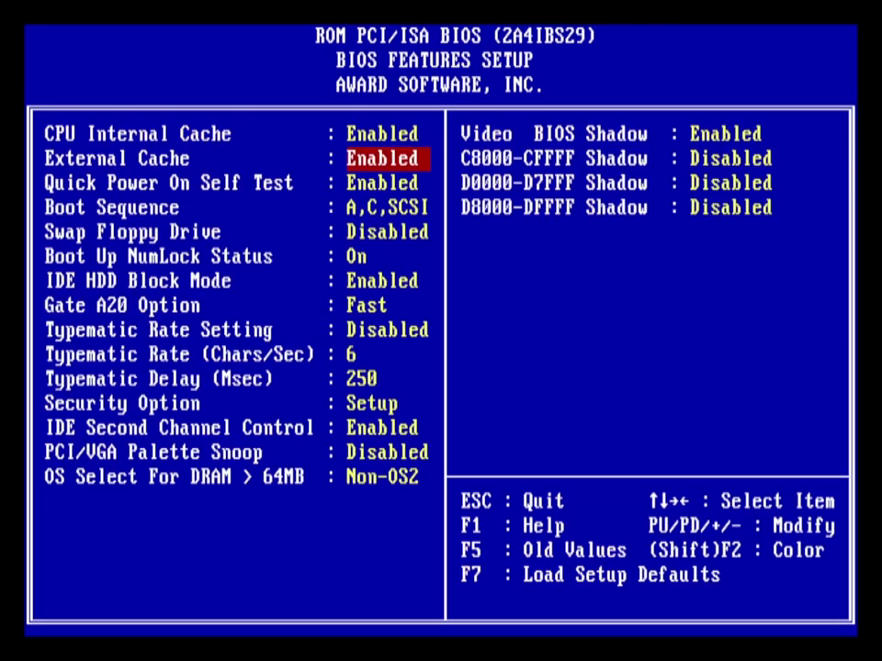
key("Down")
key("Down")
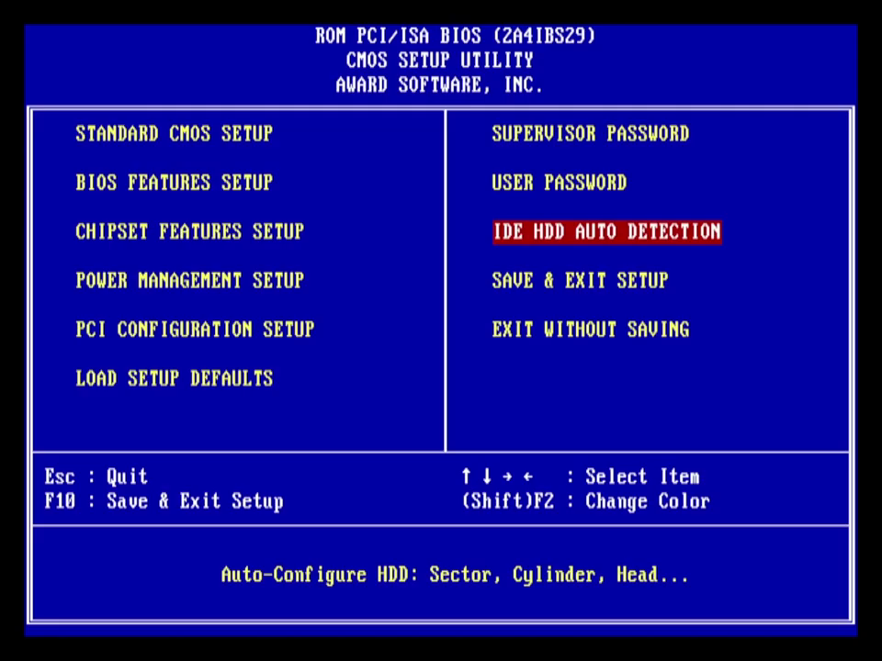
- Save the CMOS settings and exit the BIOS setup
key("Down")
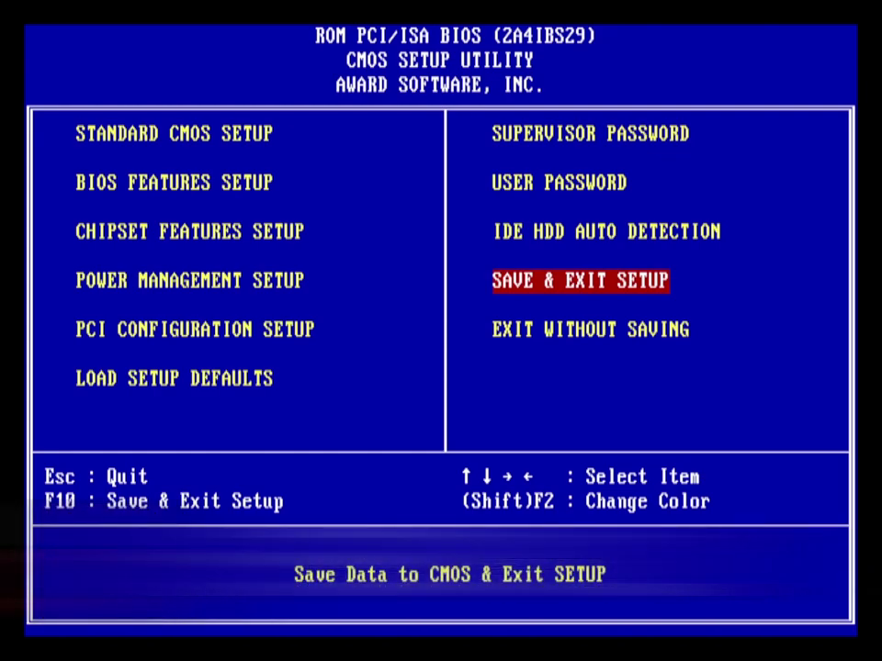
key("Return")
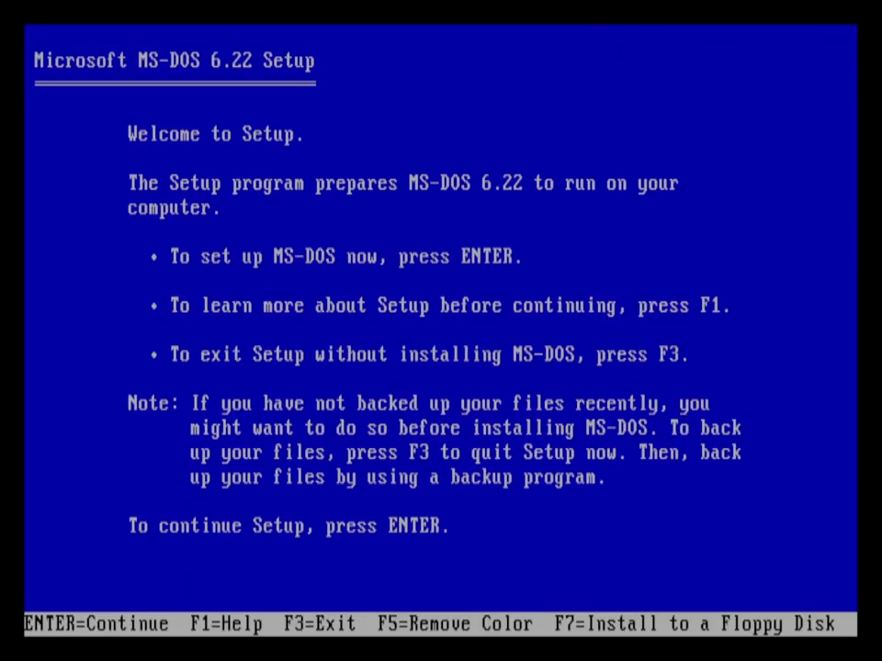
- Start the MS-DOS 6.22 installation and let Setup configure the hard disk space for MS-DOS
key("Return")
key("Return")
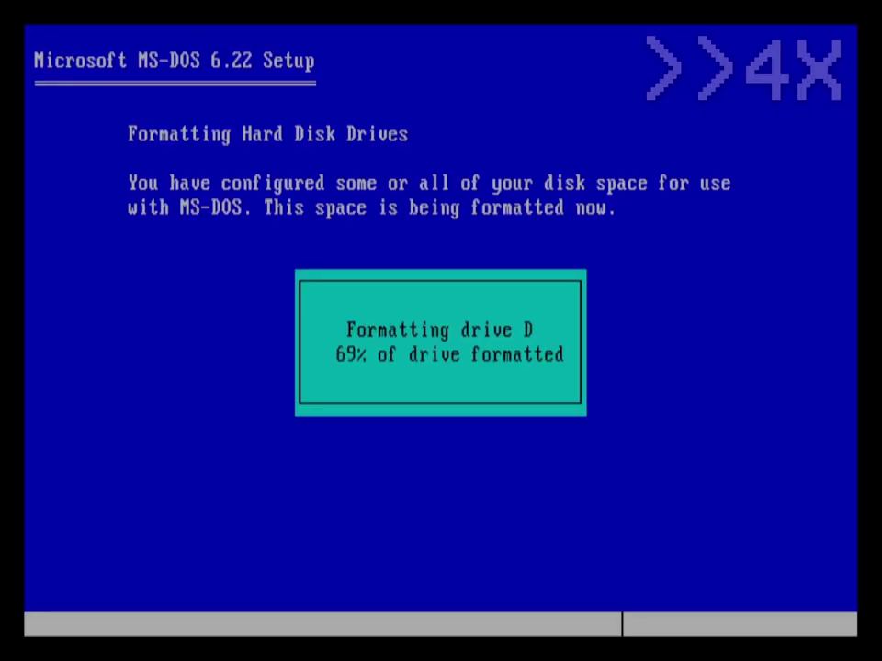
- Continue MS-DOS 6.22 Setup through the requested setup disks, remove all floppies and finish the installation
key("Return")
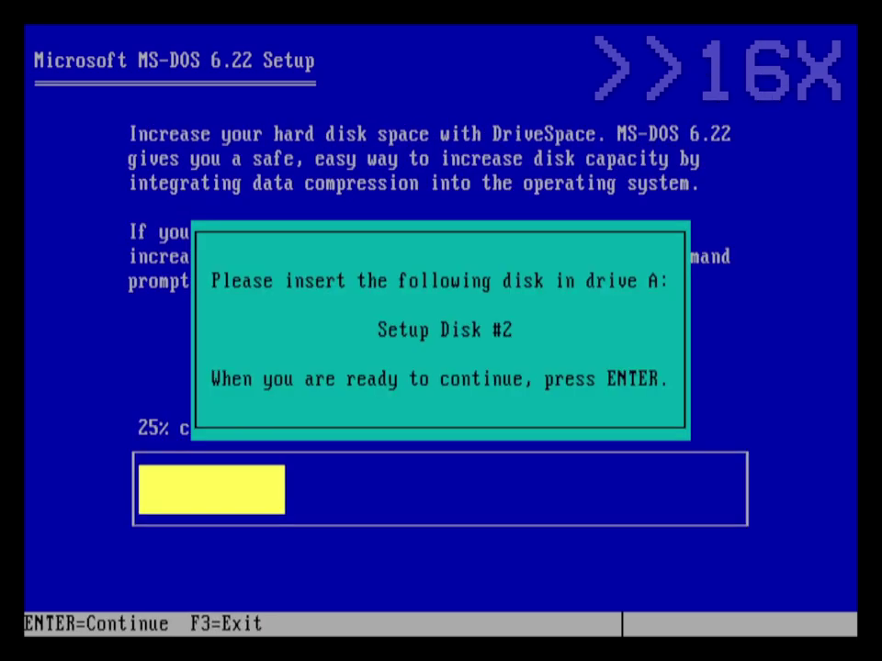
key("Return")
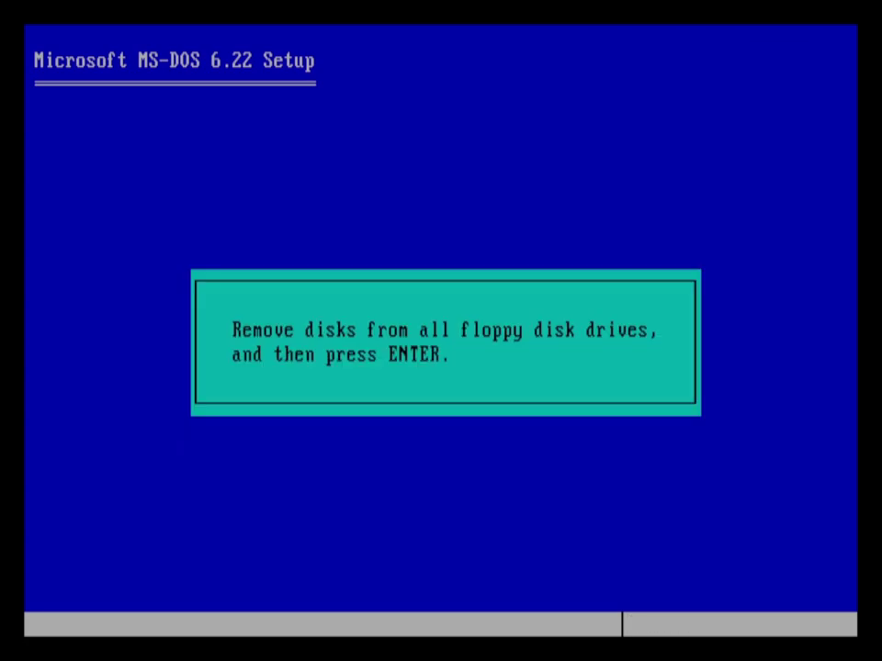
key("Return")
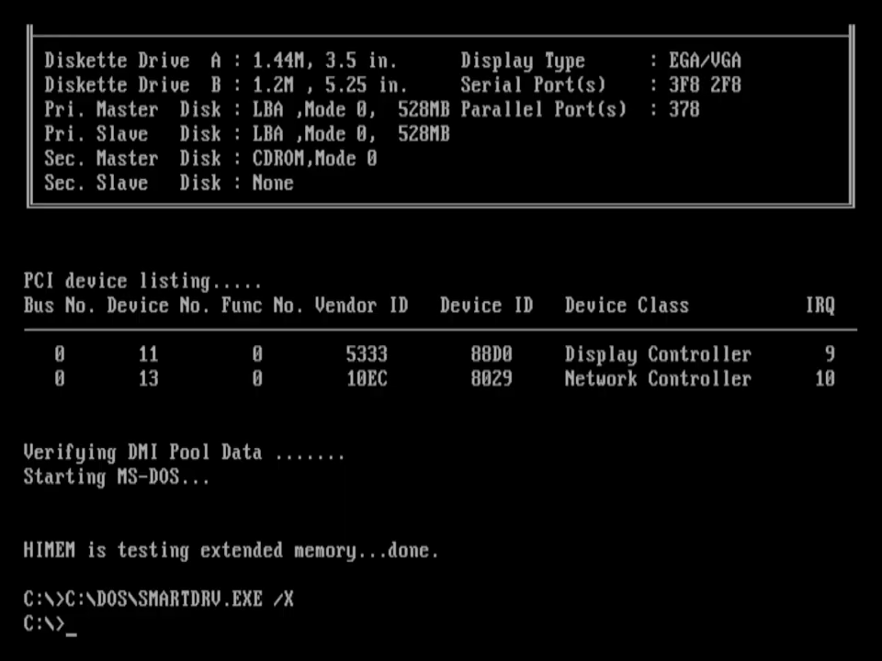
- Run the CD-ROM driver's install program from drive A and install it to C:\CDROM
type("A:")
key("Return")
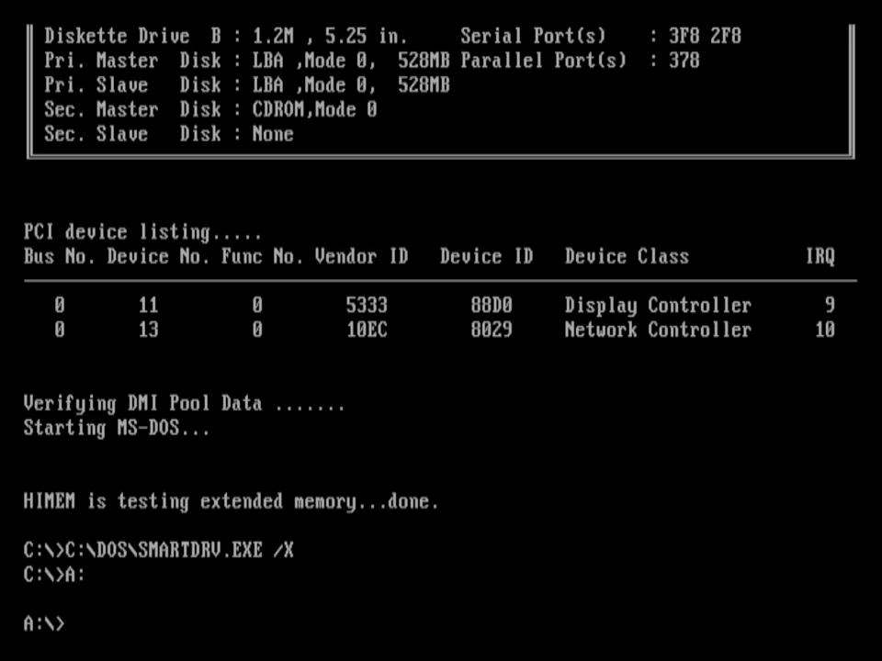
type("install")
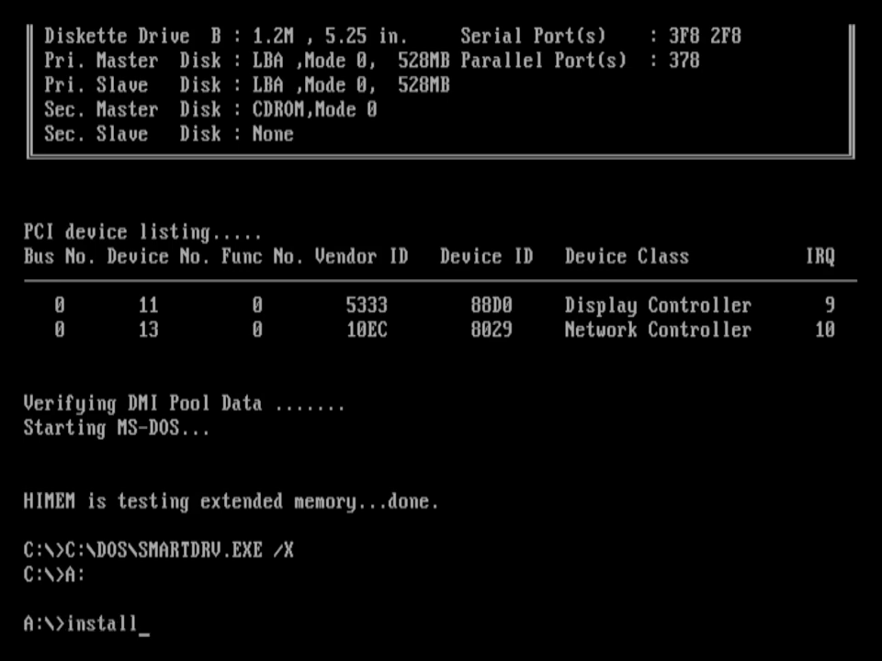
key("Return")
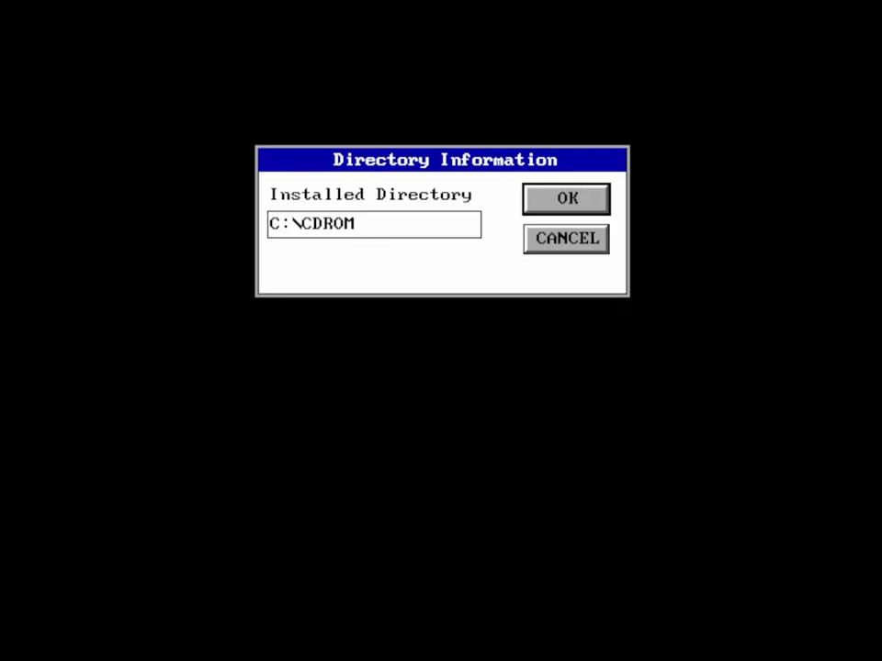
key("Return")
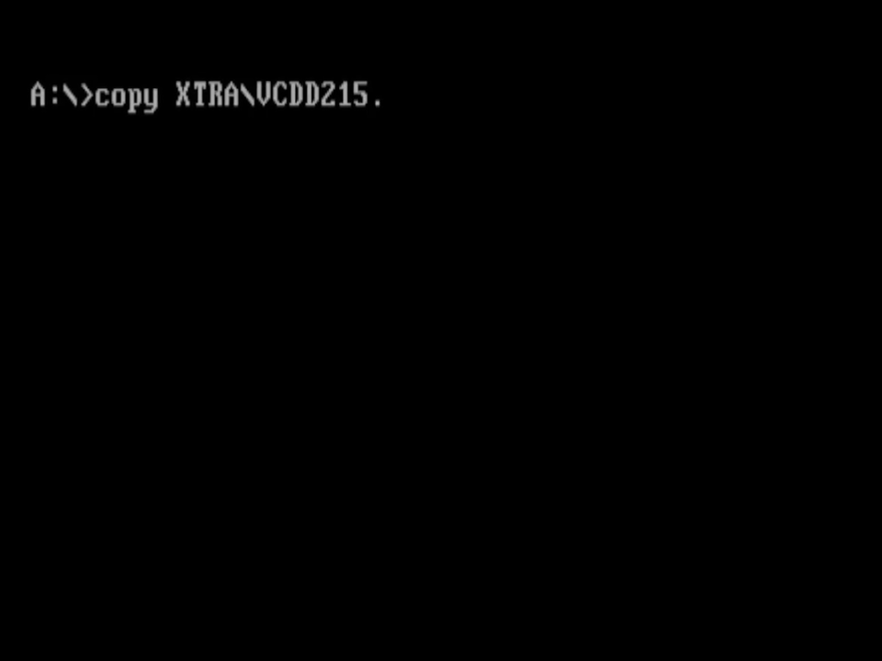
- Copy XTRA\VCDD215.SYS from drive A to C:\CDROM and switch back to drive C
type(":\\CDROM")
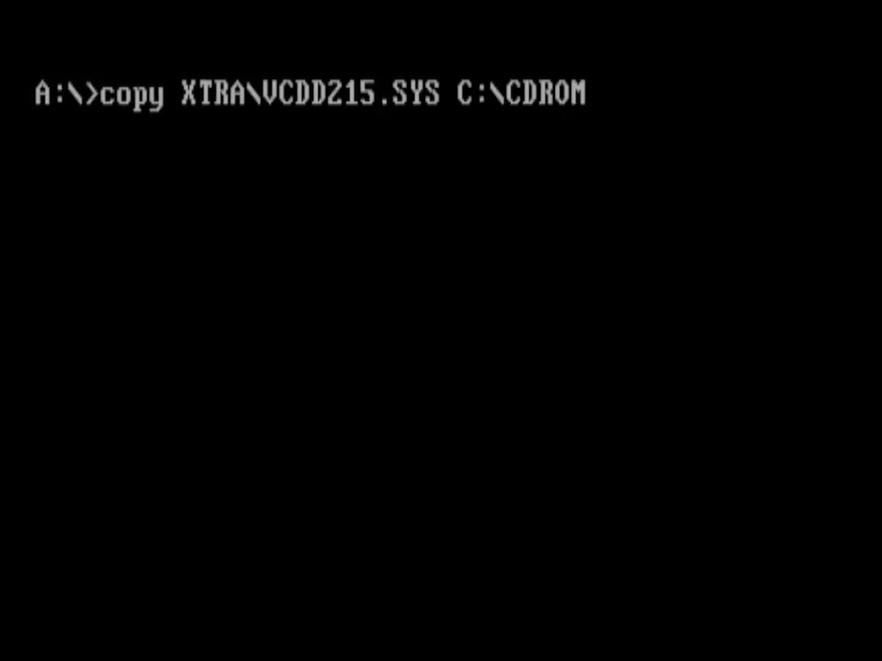
key("Return")
type("C:")
key("Return")
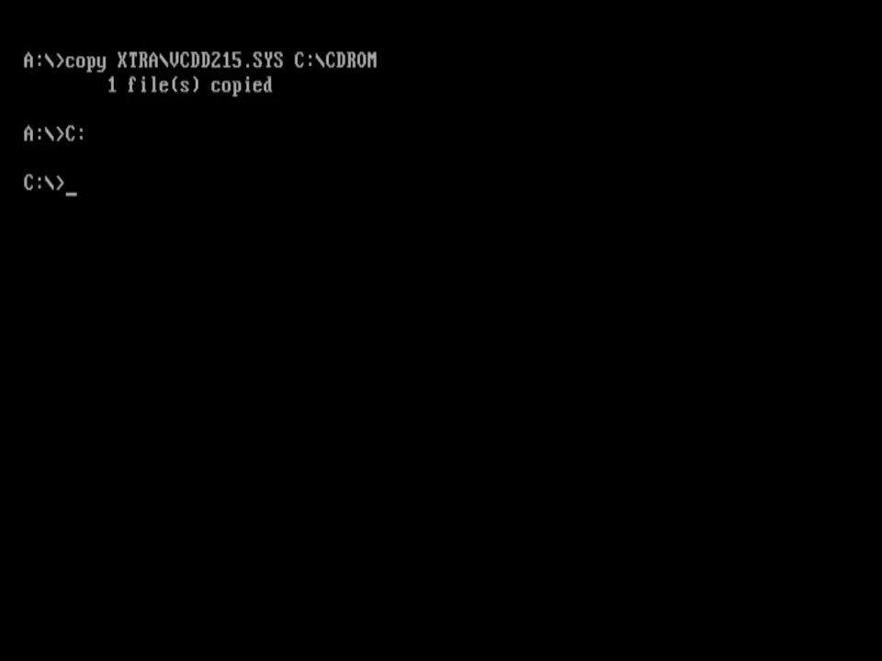
- Open C:\config.sys in the MS-DOS Editor
type("edit conf")
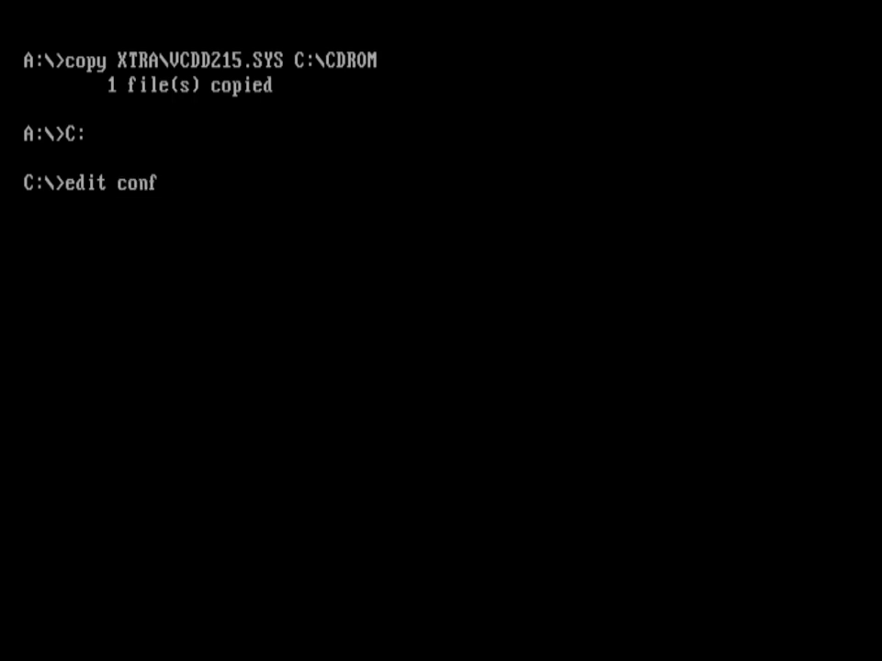
key("BackSpace")
key("BackSpace")
key("BackSpace")
key("BackSpace")
type("CL:")
key("BackSpace")
key("BackSpace")
type(":|")
key("BackSpace")
type("\\config/")
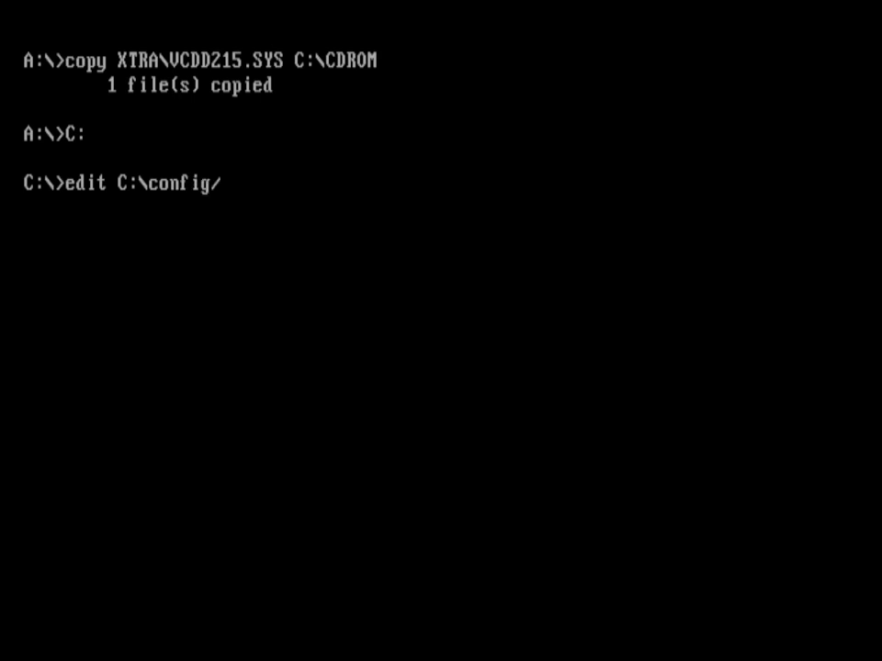
key("BackSpace")
type(".sys")
key("Return")
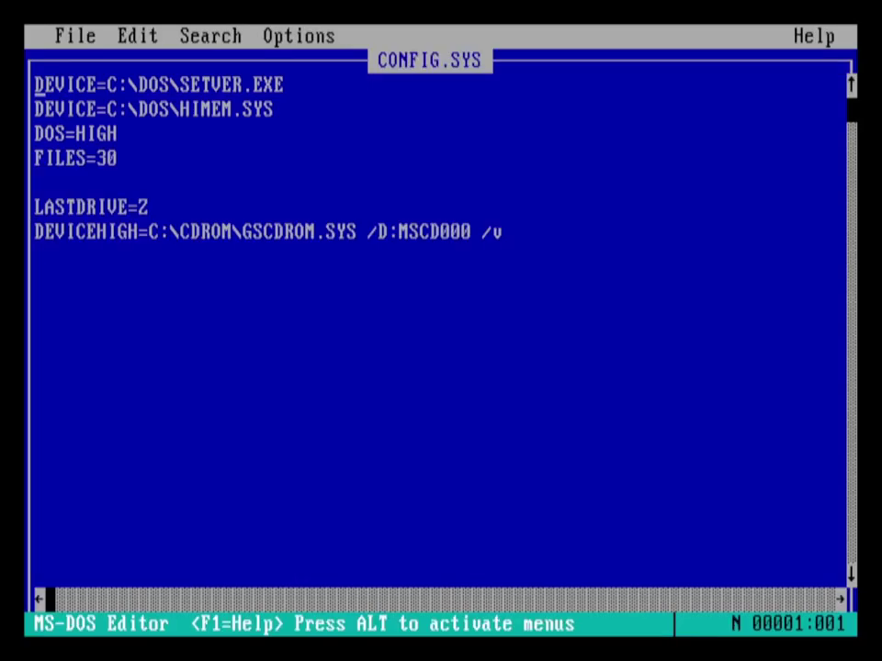
- Replace the driver name GSCDROM with VCDD215 in the DEVICEHIGH line of CONFIG.SYS
left_click(39, 109)
key("Down")
key("Down")
key("Down")
key("Down")
key("Down")
key("Right")
key("Right")
key("Right")
key("Right")
key("Right")
key("Right")
key("Right")
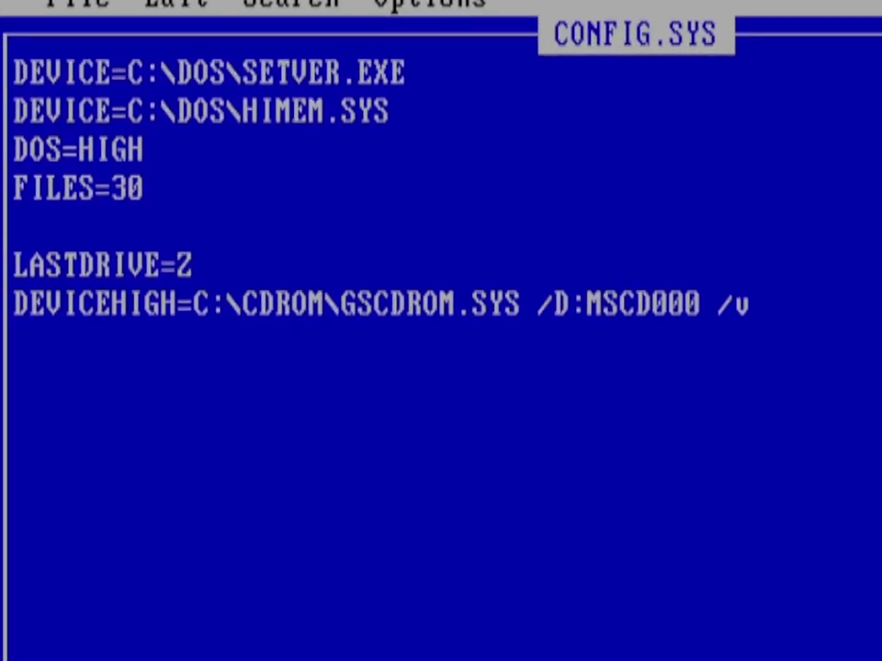
key("Delete")
key("Delete")
key("Delete")
key("Delete")
key("Delete")
key("Delete")
key("Delete")
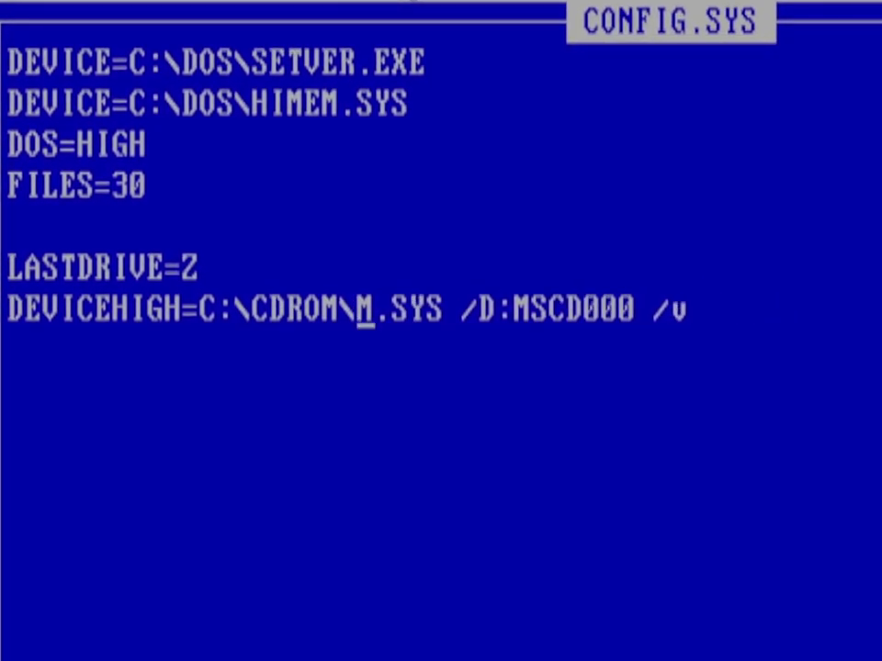
type("VCDD215")
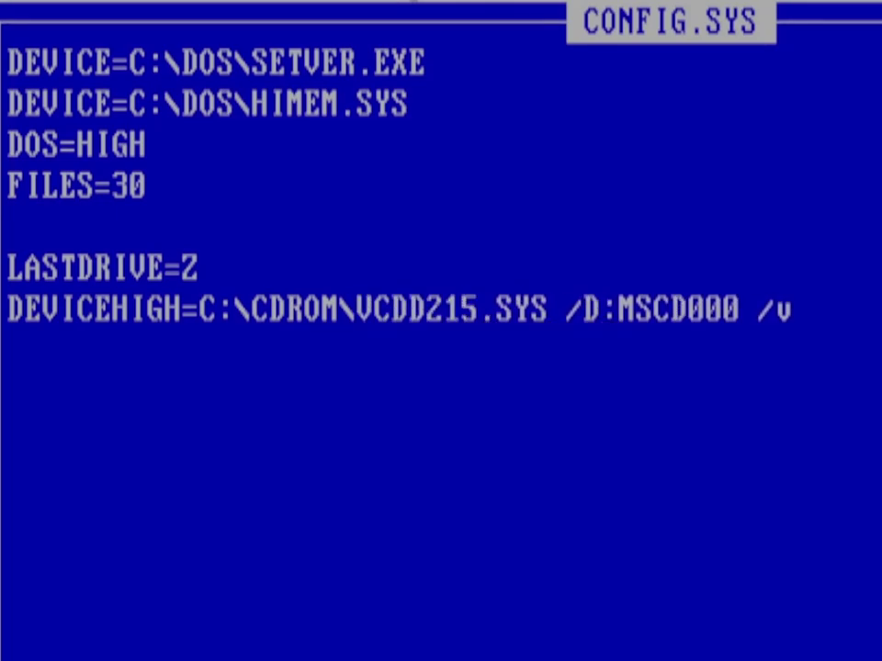
- Remove the /v switch from the VCDD215.SYS line and finish editing CONFIG.SYS
key("Delete")
key("Delete")
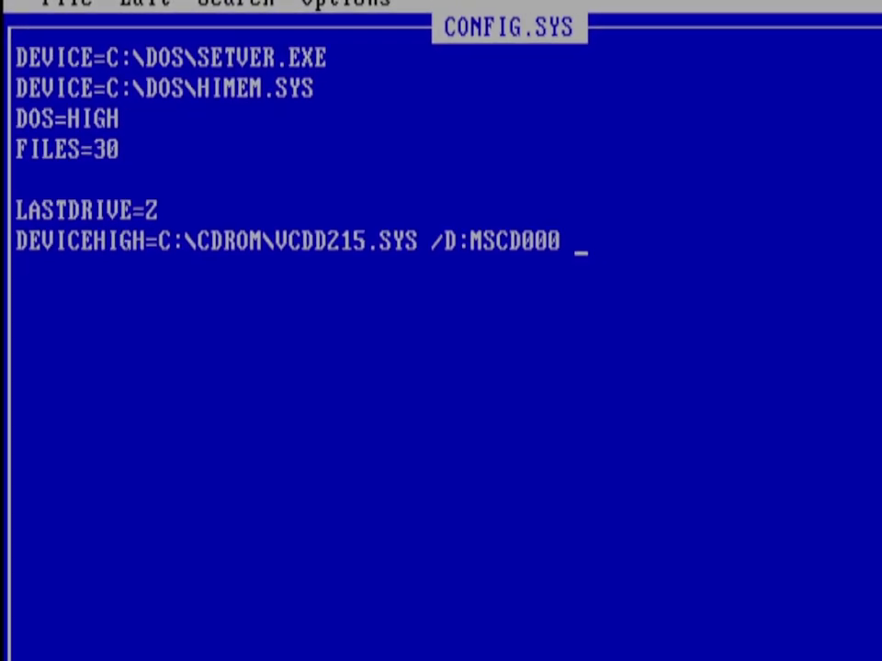
key("alt+f")
key("Return")
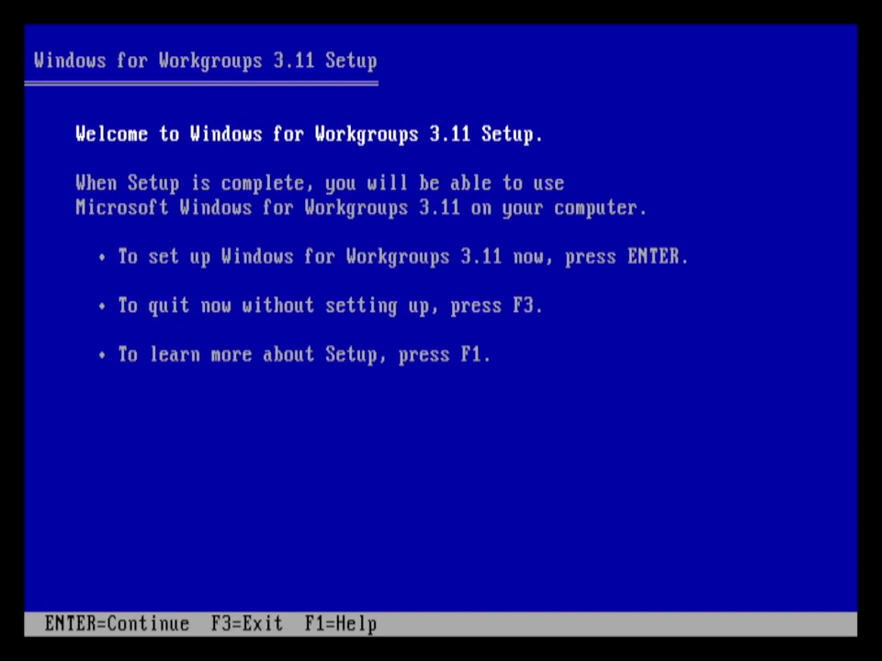
- Start a Custom Setup of Windows for Workgroups 3.11 in C:\WINDOWS, accept the detected hardware list and let the files copy
key("Return")
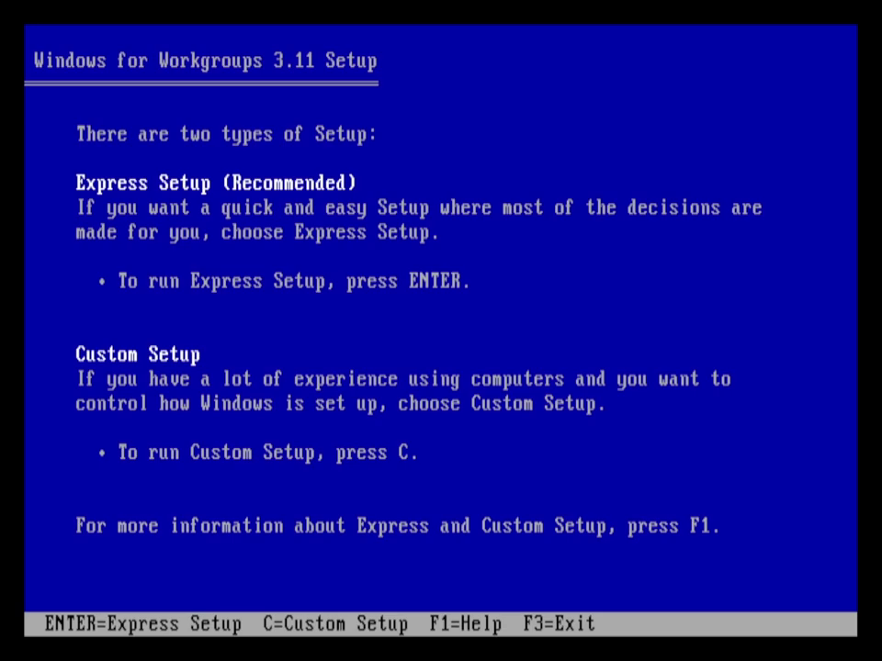
key("Return")
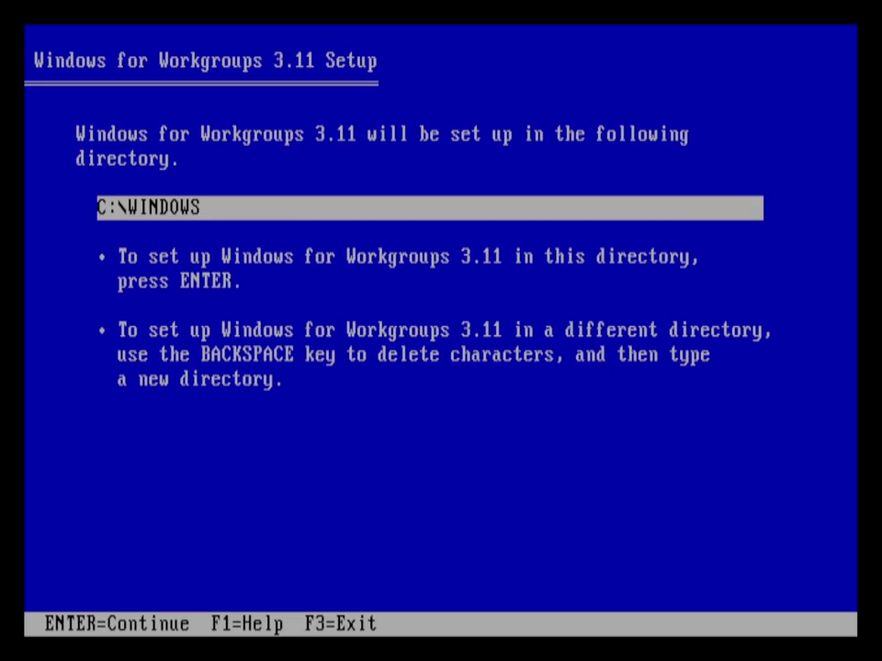
key("Return")
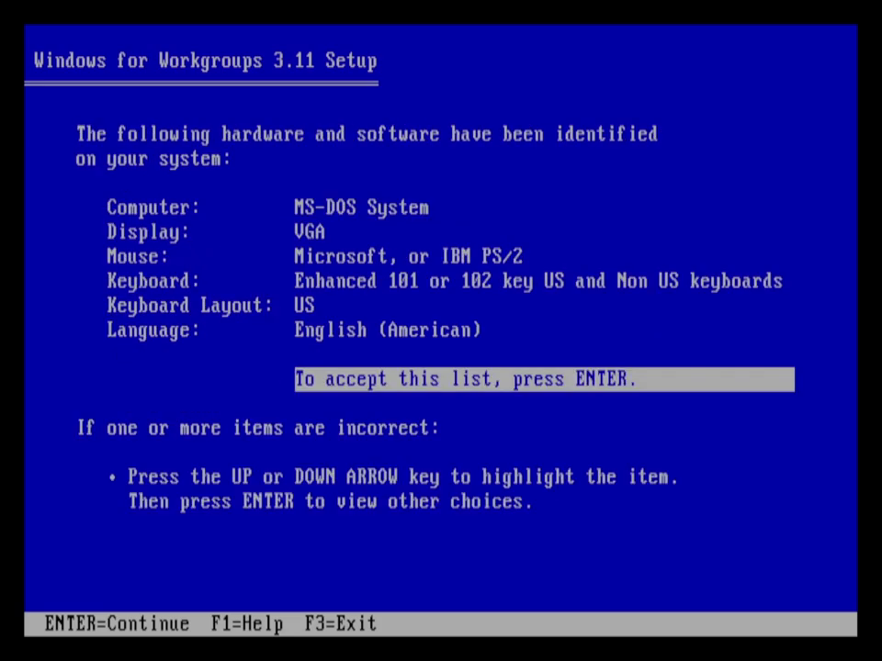
key("Return")
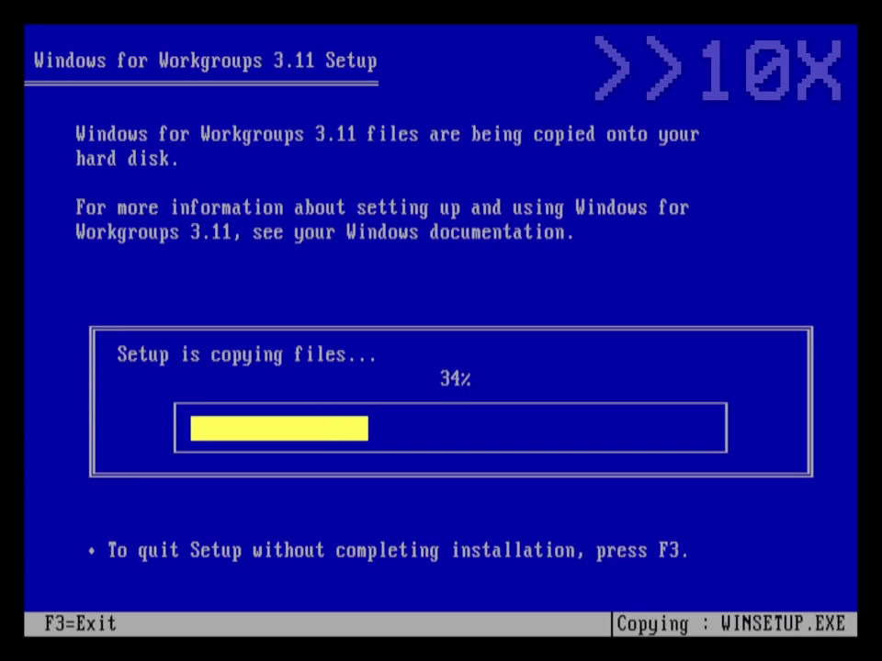
key("Return")
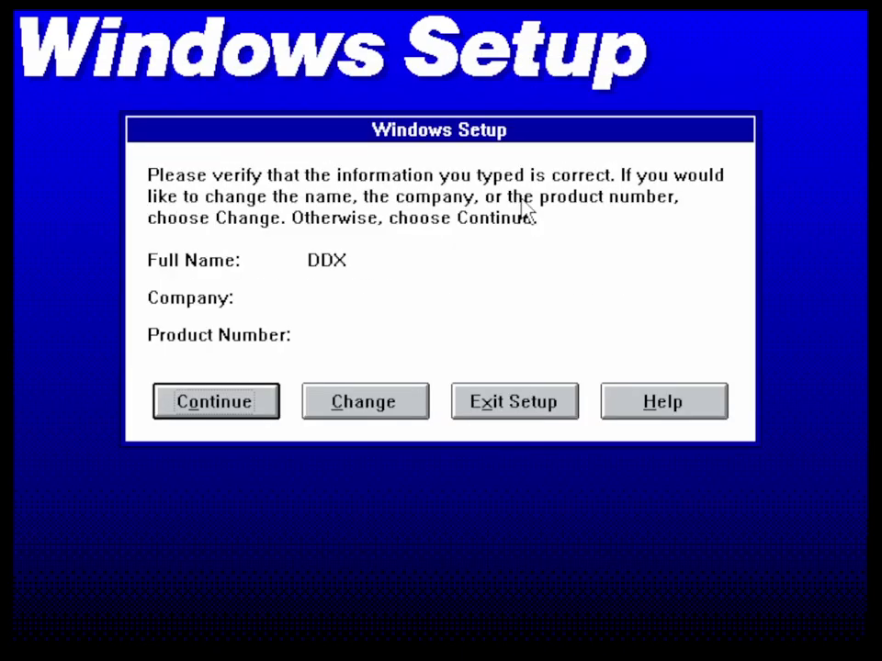
- Confirm the user information and continue with only Set Up Printers enabled, clearing the component selection and existing applications options
key("Return")
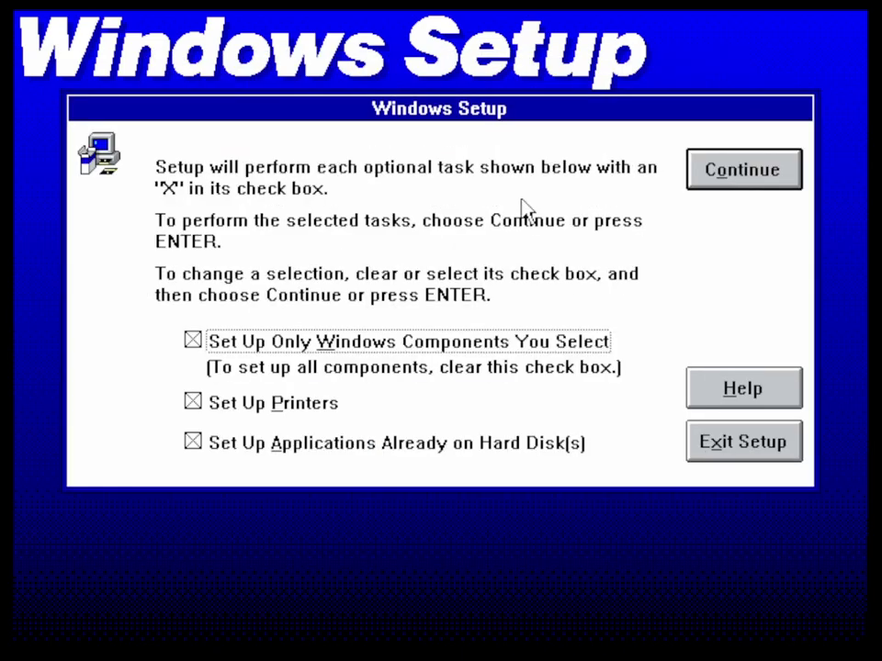
key("space")
key("Tab")
key("Tab")
key("space")
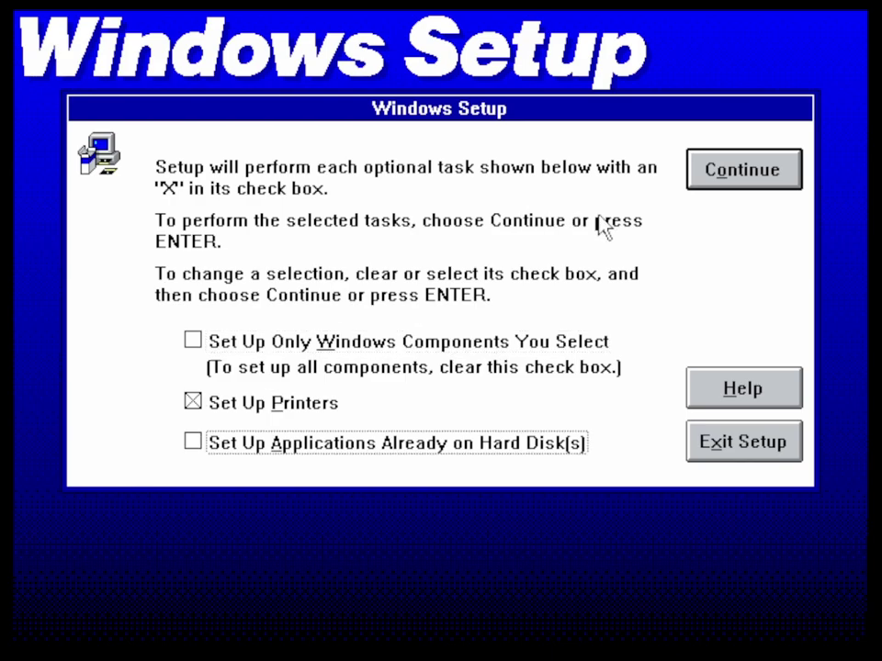
left_click(785, 186)
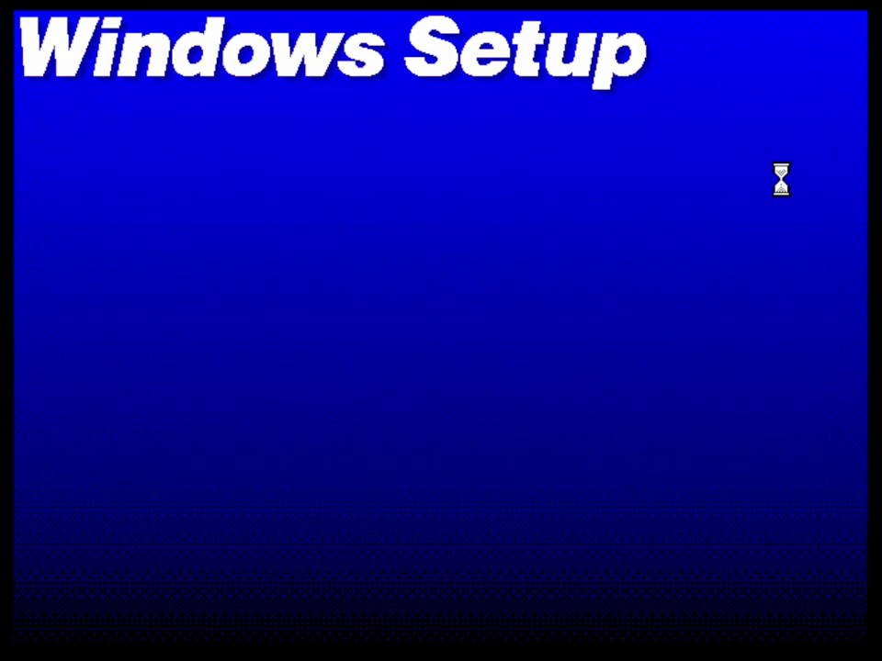
- Supply the requested Windows for Workgroups 3.11 installation disks from A:\, including Disk 4 and Disk 6
key("Return")
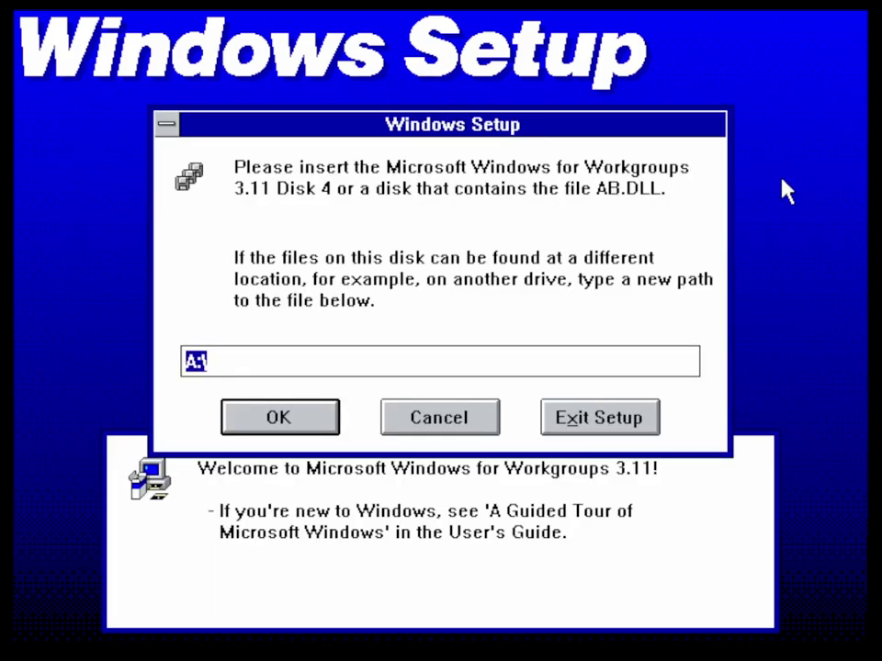
key("Return")
key("Return")
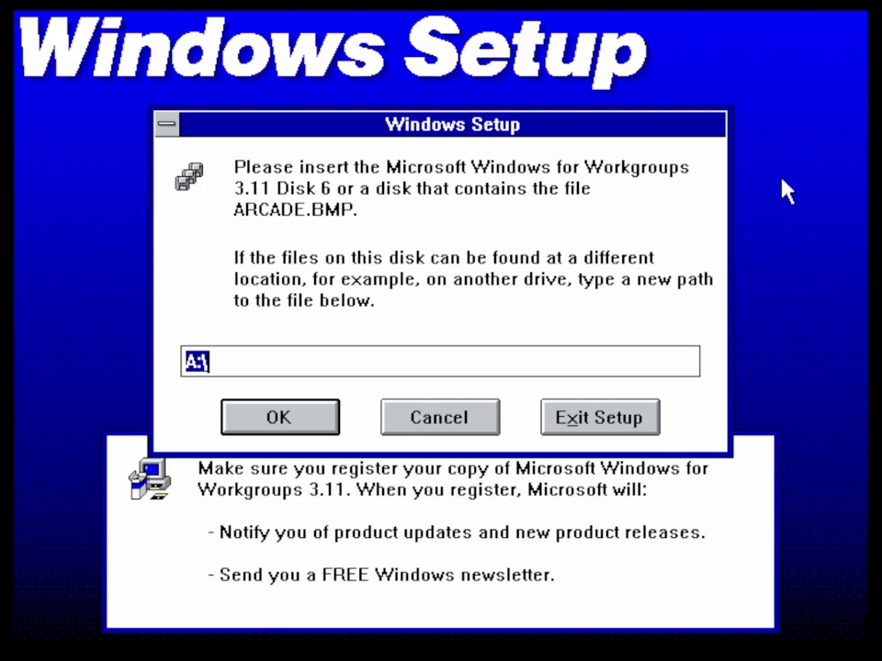
key("Return")
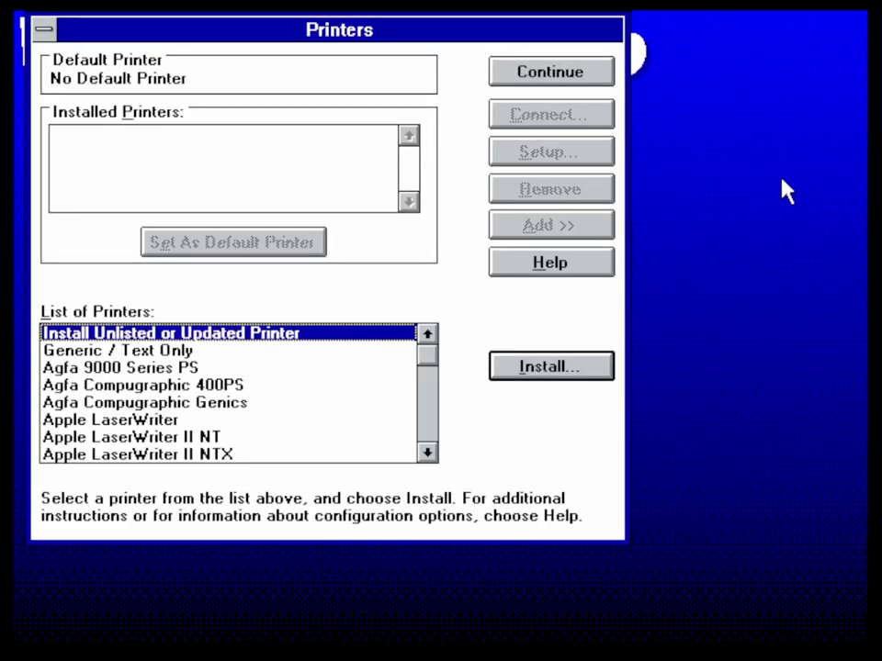
- Install the NEC Colormate PS/40 printer with its driver from A:\ and continue past printer setup
key("Down")
key("Down")
key("Down")
key("Down")
key("Down")
key("Down")
key("Down")
key("Down")
key("Down")
key("Down")
key("Down")
key("Down")
key("Down")
key("Down")
key("Down")
key("Down")
key("Down")
key("Down")
key("Down")
key("Down")
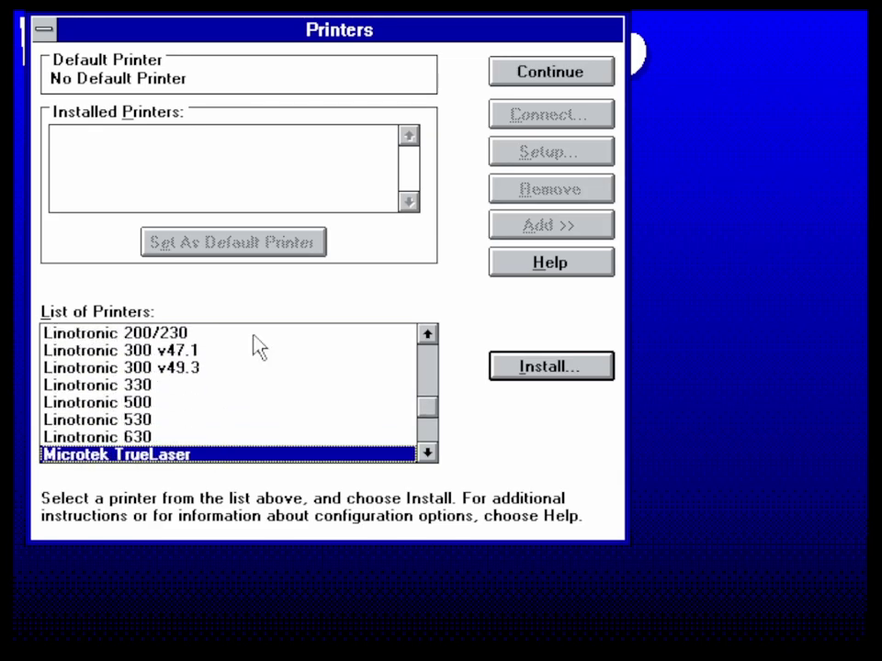
key("Up")
key("Up")
key("Up")
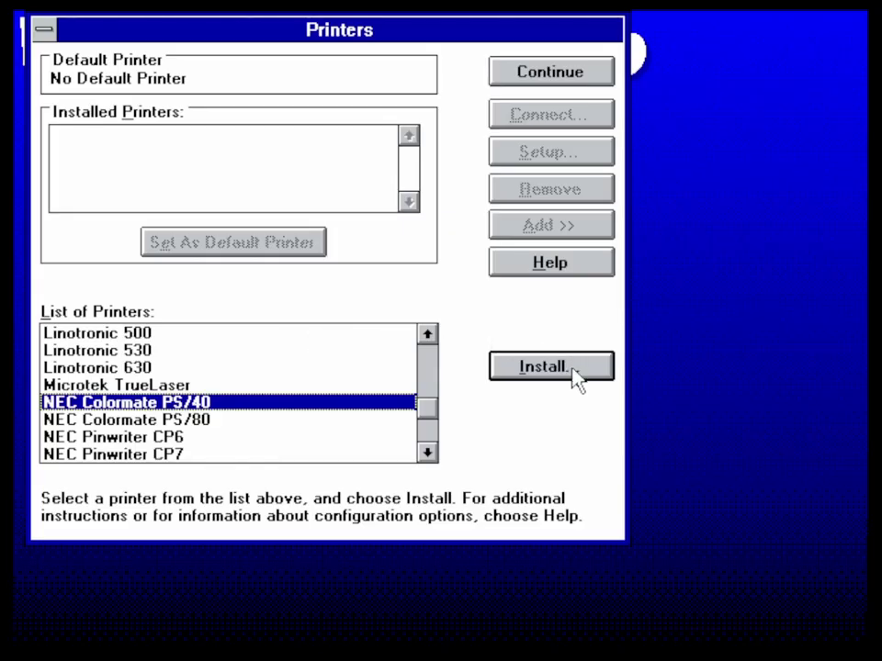
left_click(570, 368)
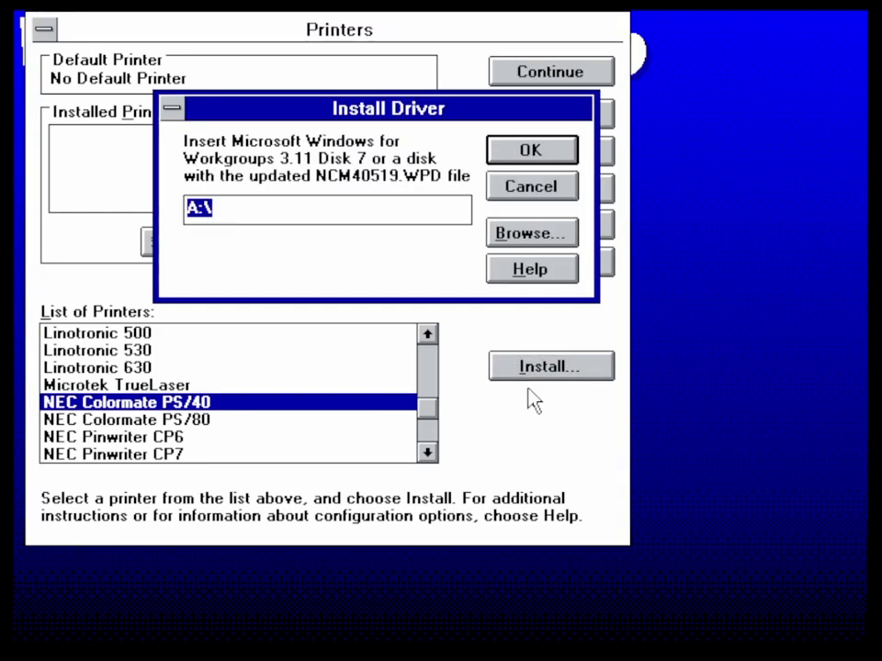
left_click(500, 149)
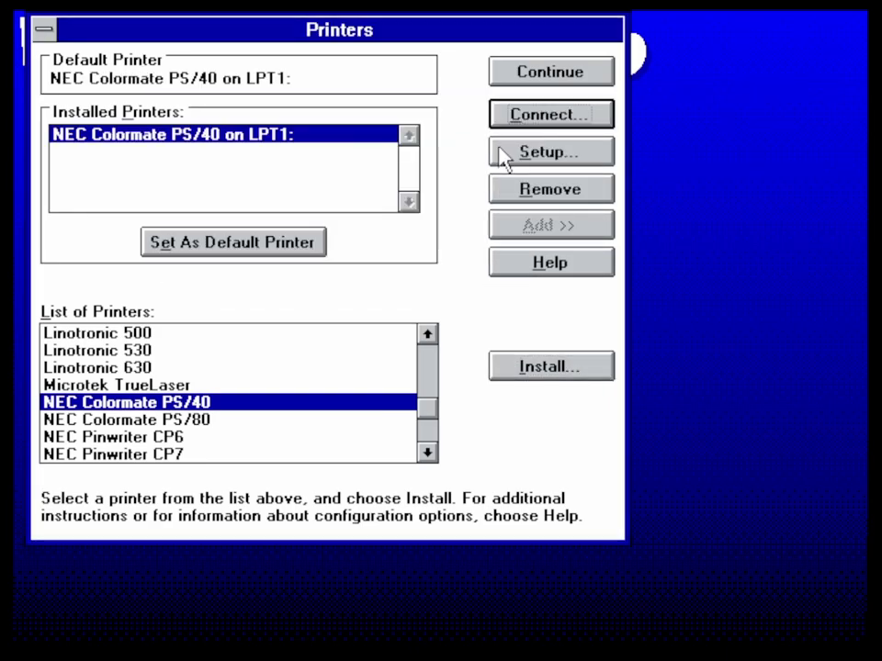
left_click(562, 71)
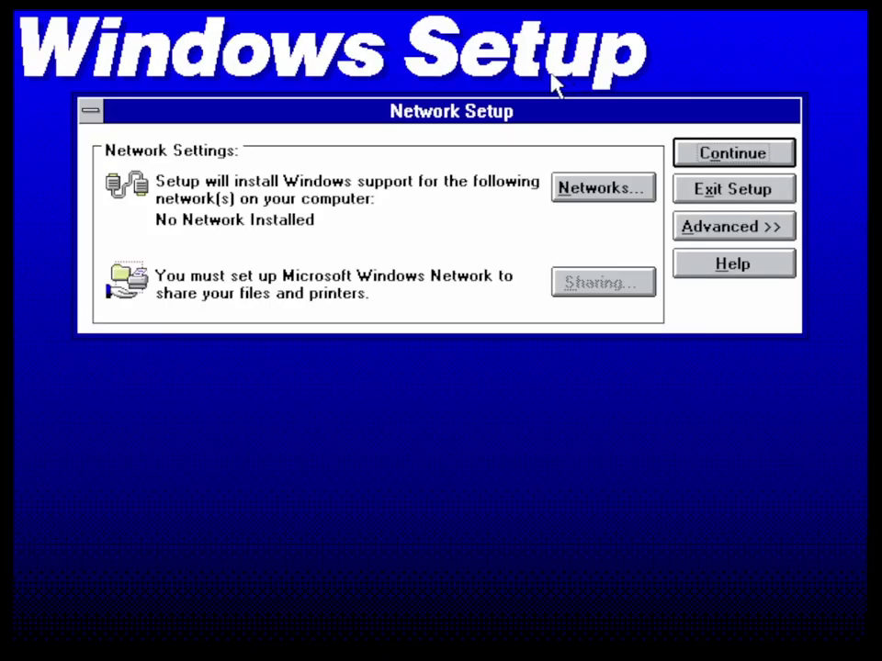
- Continue Network Setup without a network and let Setup make all modifications to CONFIG.SYS and AUTOEXEC.BAT
left_click(721, 156)
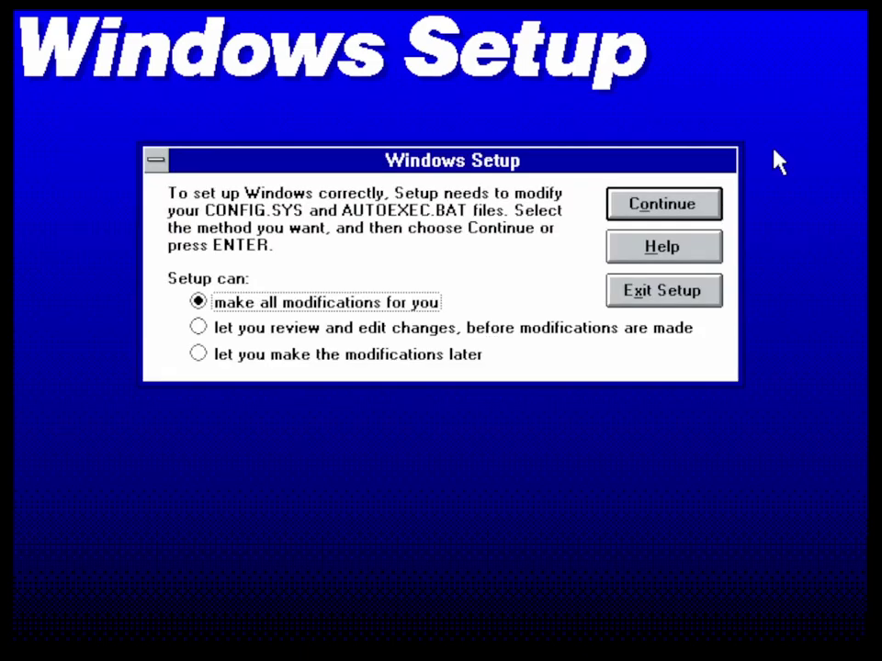
left_click(714, 200)
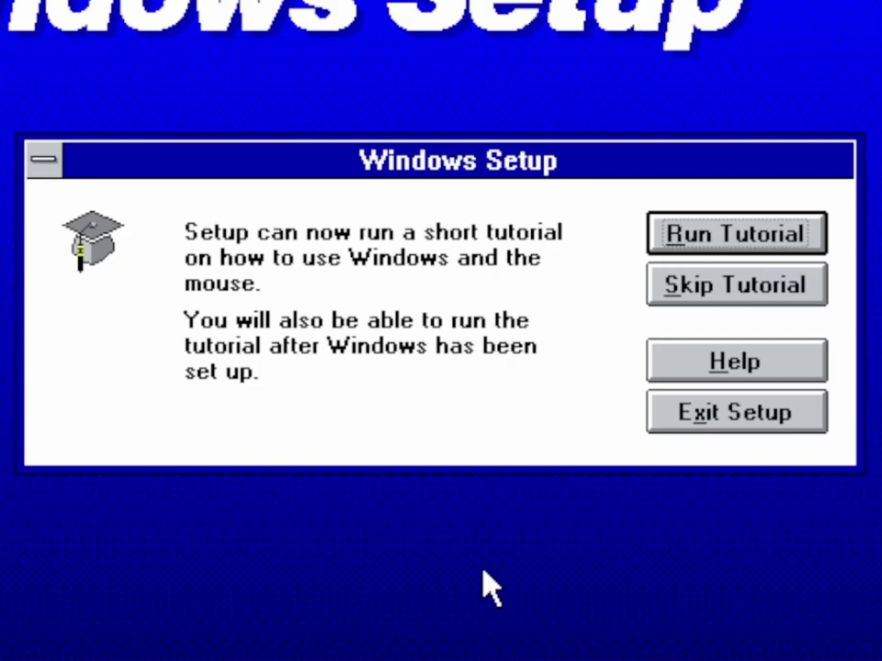
- Skip the tutorial to finish Windows Setup, restart the computer and start Windows with the win command
left_click(736, 285)
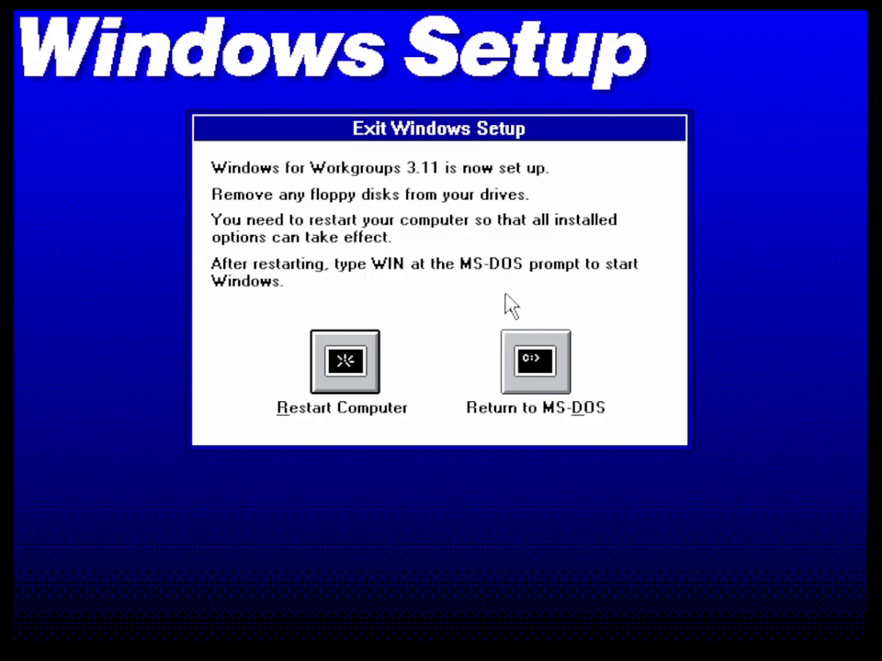
left_click(354, 364)
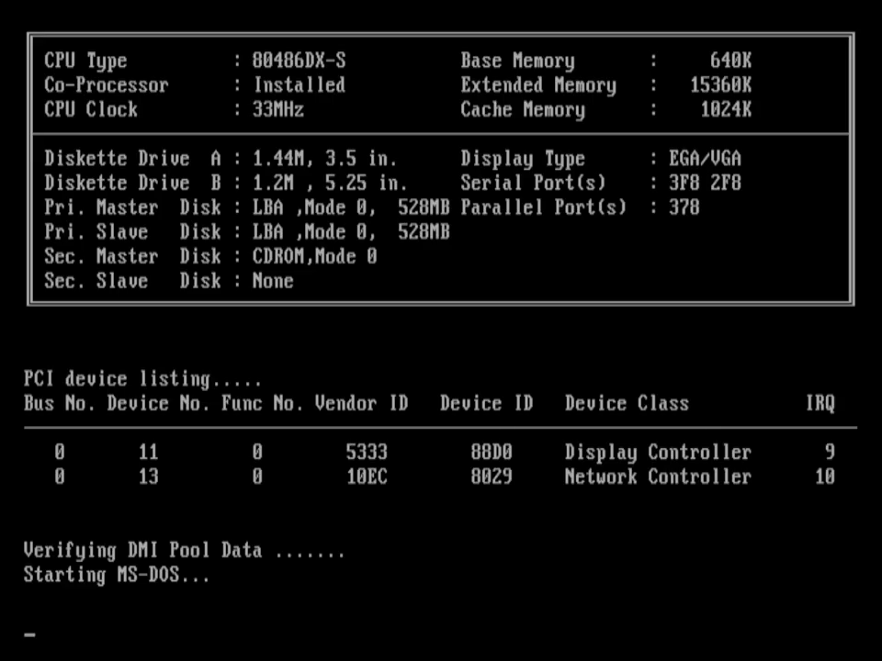
type("win")
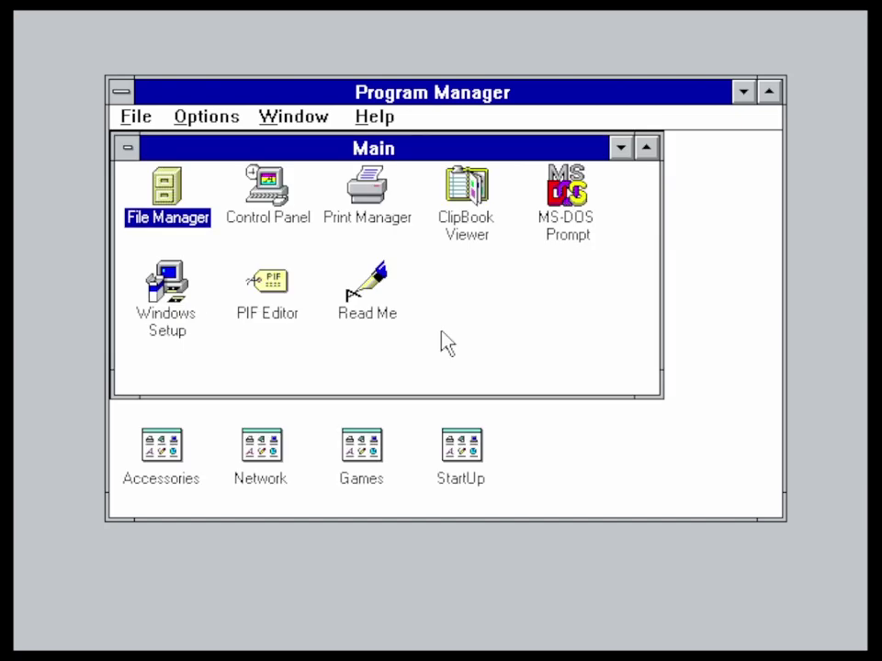
- Maximize Program Manager and open the Accessories, Network and Games program groups
key("alt+space")
key("x")
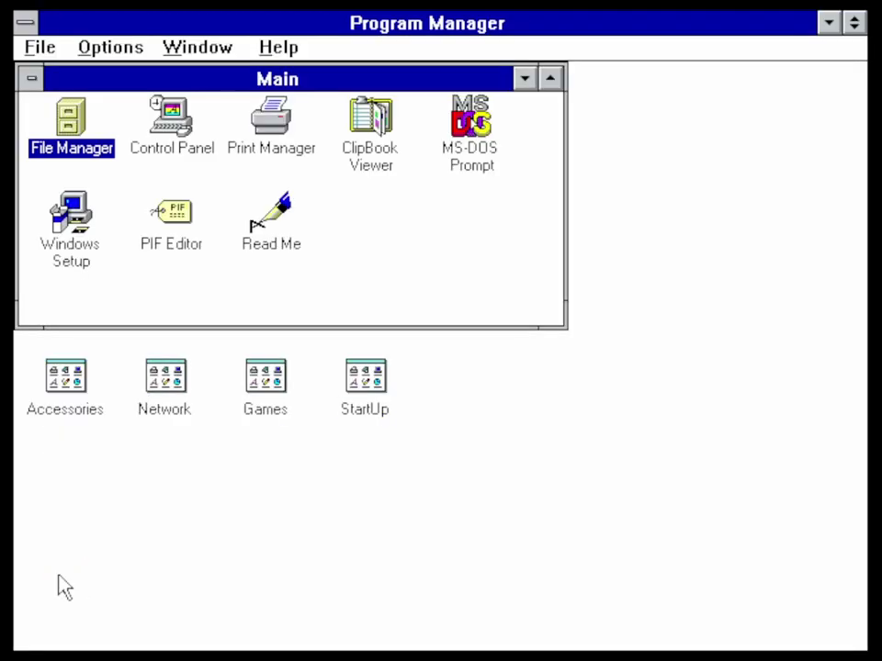
double_click(72, 376)
double_click(181, 393)
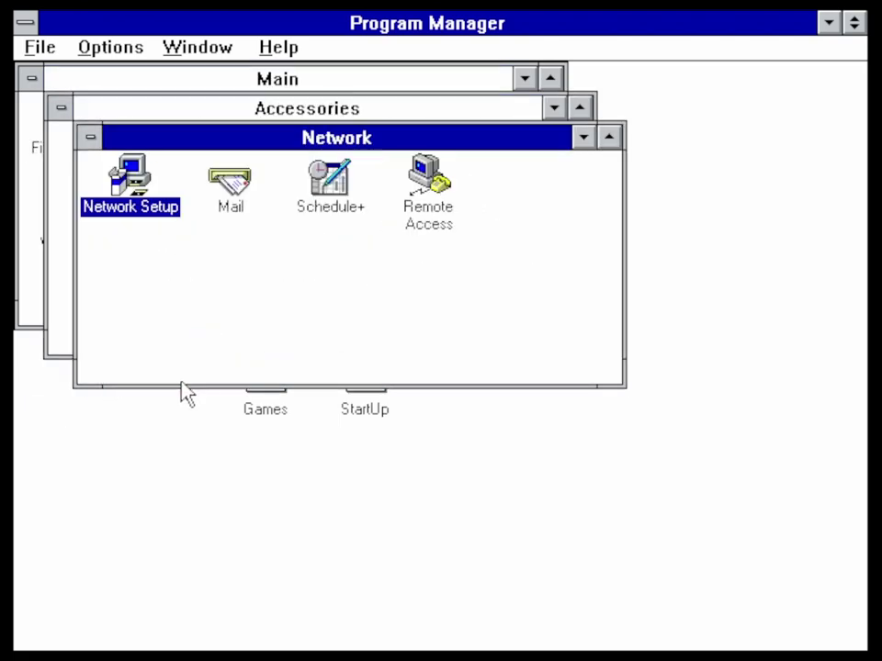
double_click(245, 409)
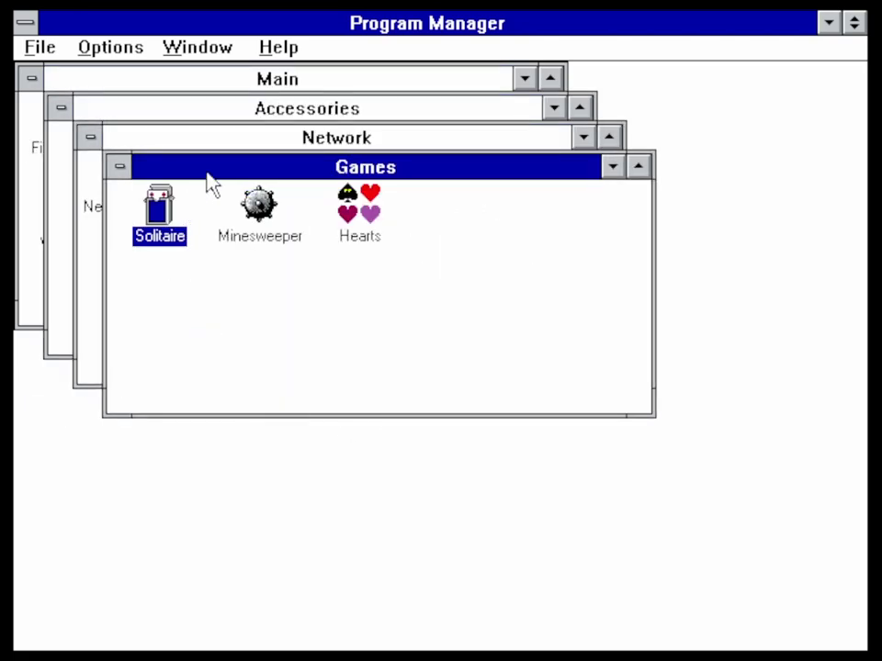
- Spread the Games, Network and Accessories group windows apart within Program Manager
left_click_drag(212, 184, 372, 293)
left_click_drag(281, 141, 242, 231)
left_click_drag(281, 105, 424, 125)
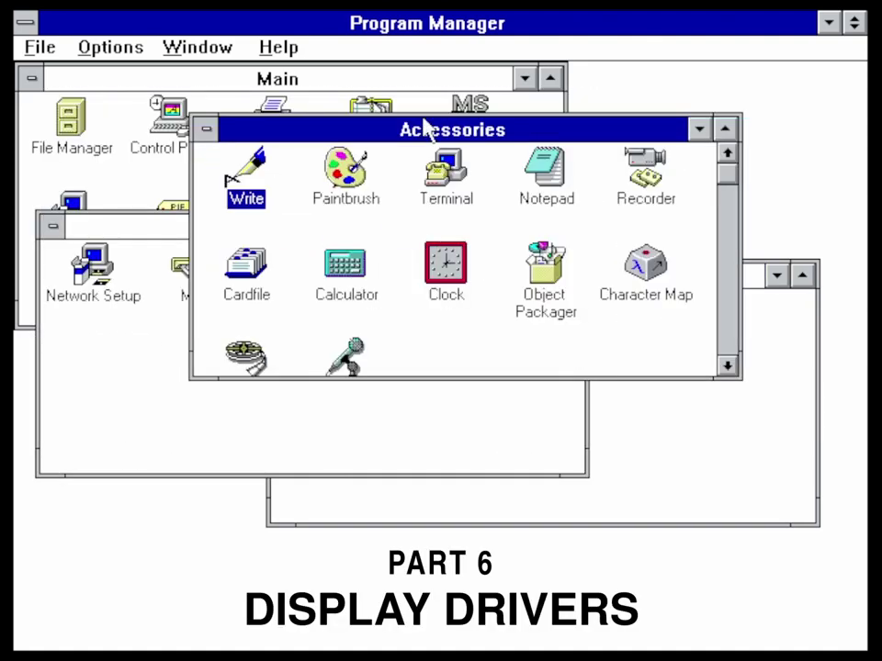
- Run install.exe from drive A: in File Manager, install the Stealth 64 VRAM display driver and acknowledge the monitor notice
double_click(84, 147)
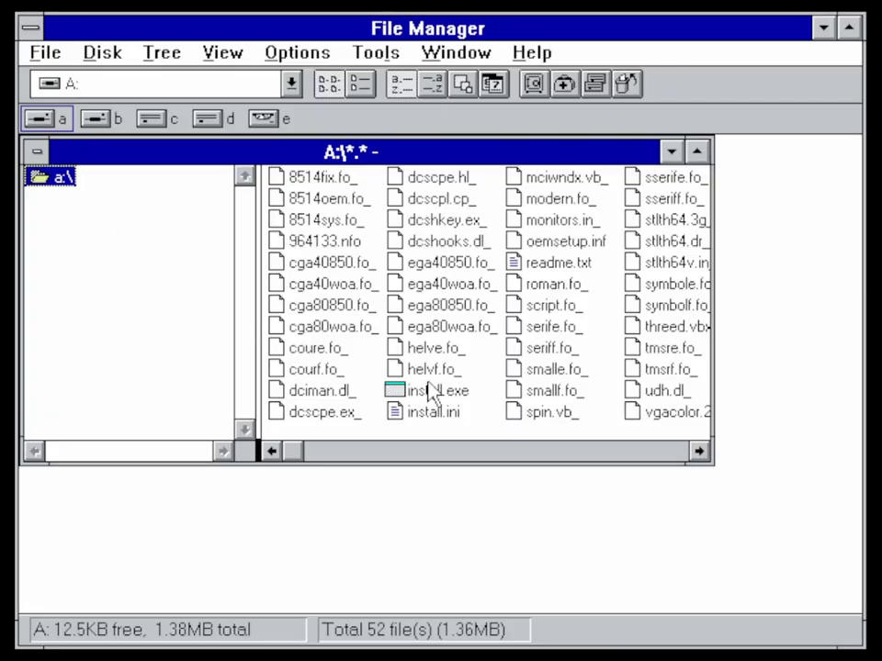
double_click(440, 390)
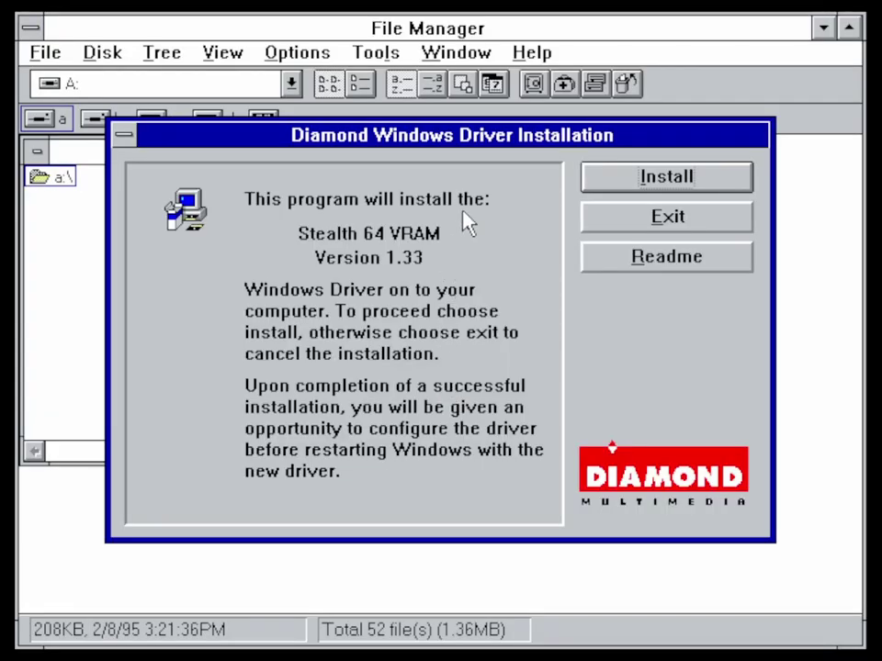
left_click(665, 178)
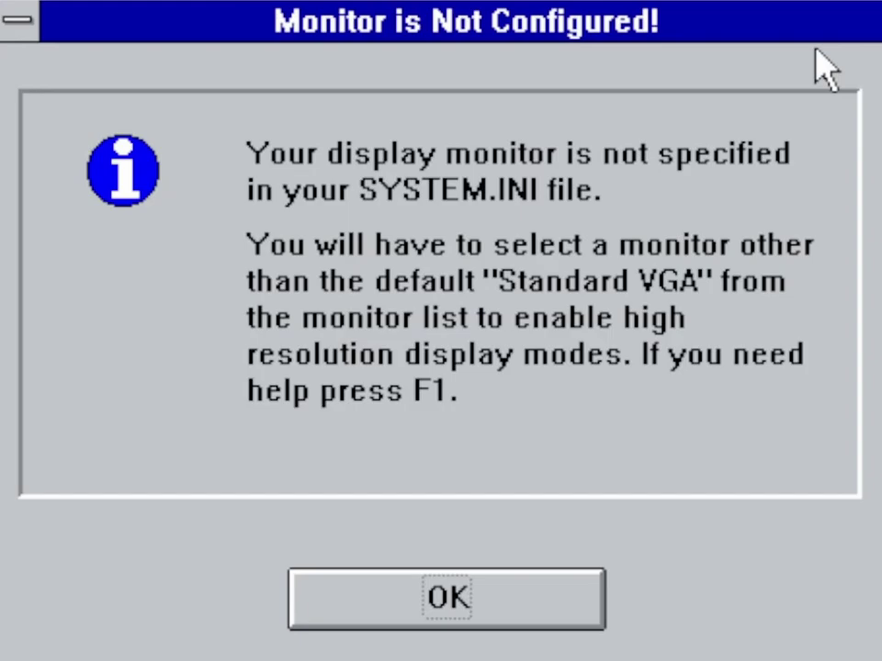
left_click(447, 597)
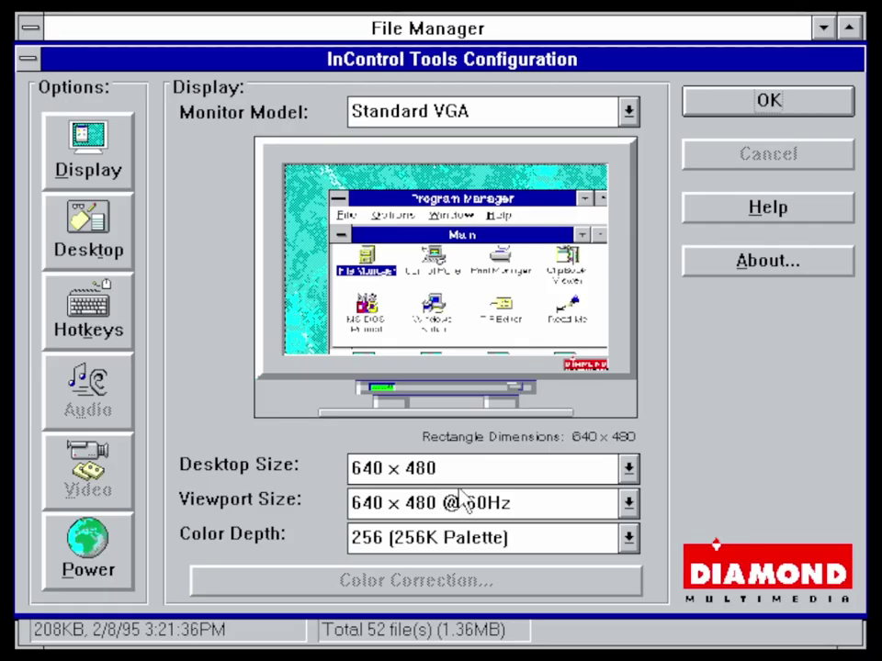
- Define a user-defined monitor with added 800 x 600, 1024 x 768 and 1152 x 864 modes at 60Hz Non Interlaced
left_click(628, 111)
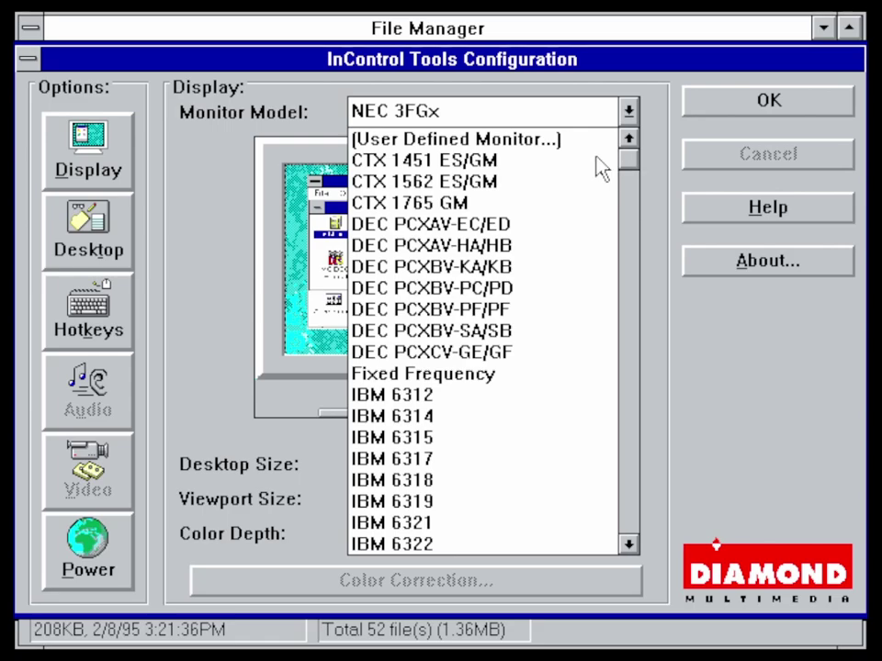
left_click(542, 142)
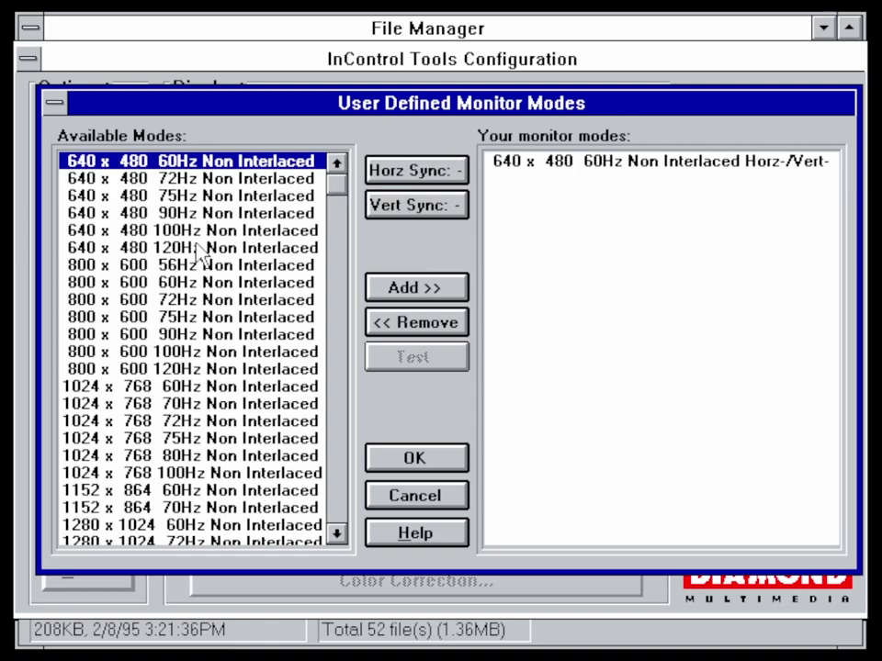
left_click(198, 282)
left_click(409, 287)
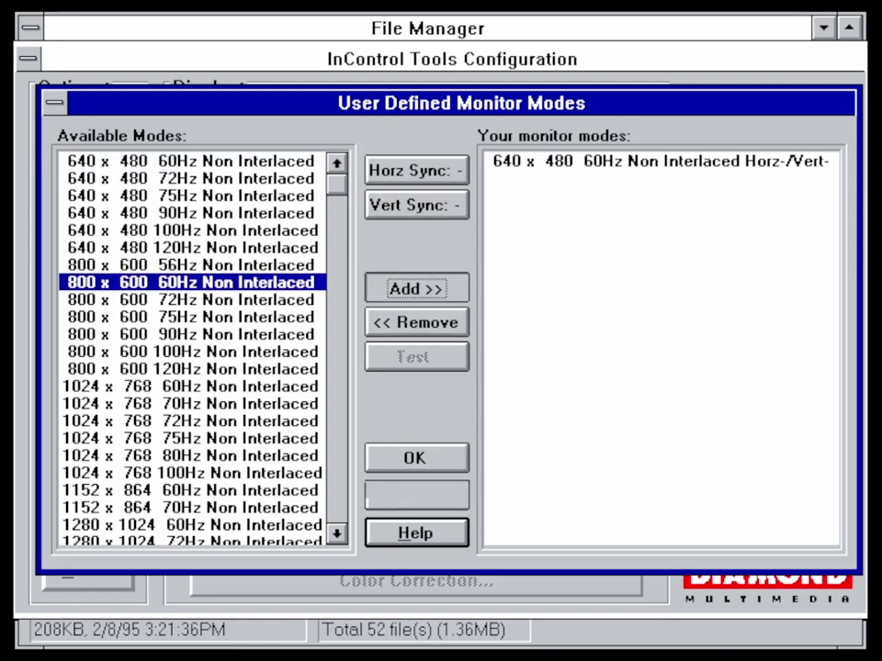
left_click(165, 387)
left_click(447, 291)
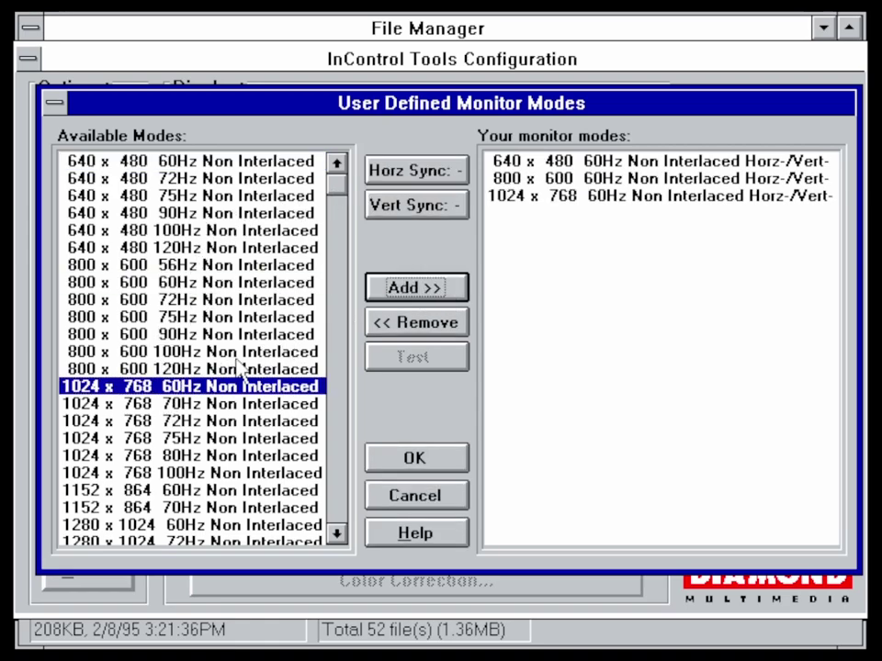
left_click(219, 492)
left_click(404, 289)
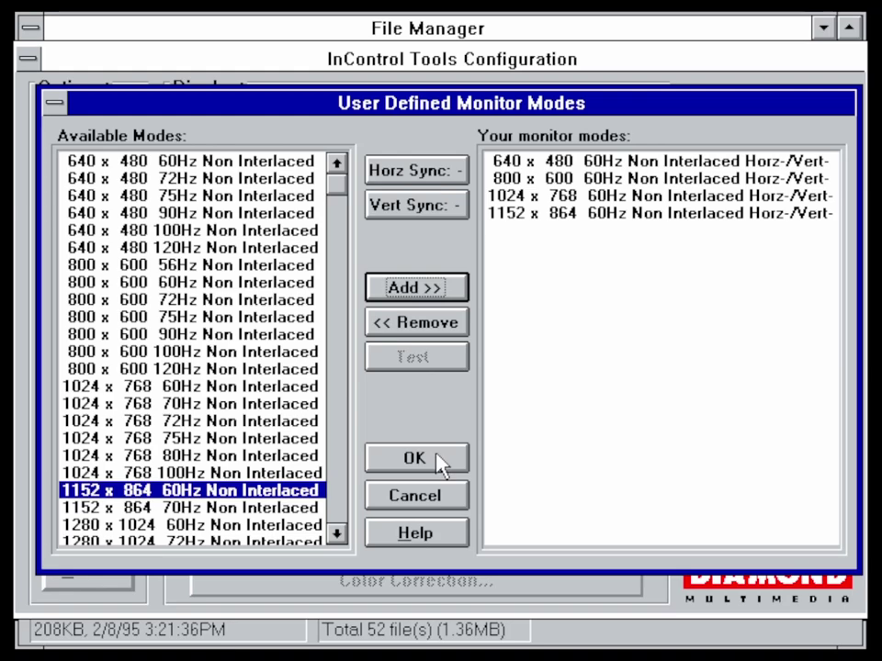
left_click(442, 464)
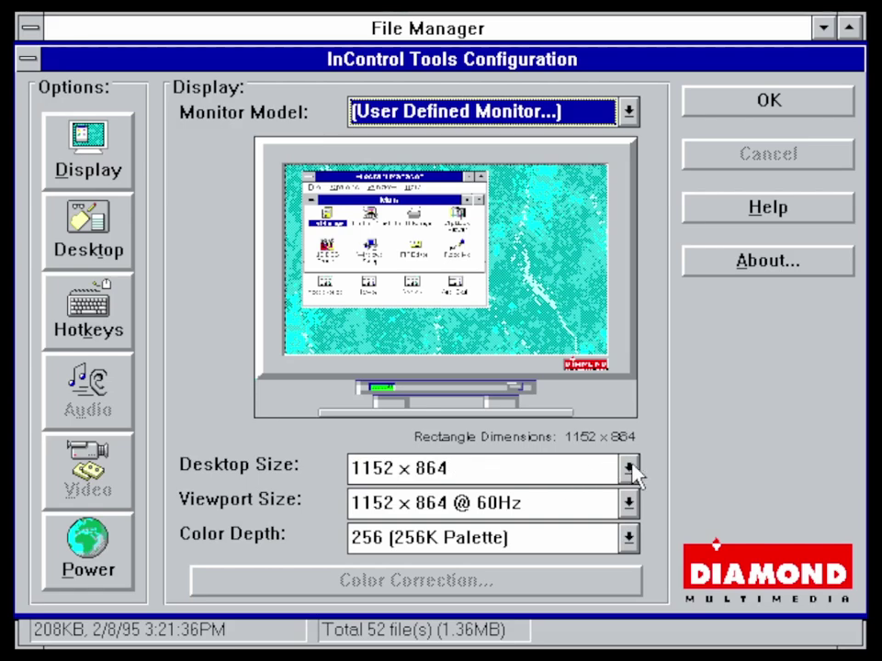
- Set the desktop size to 1024 x 768 and the color depth to 16.7M (True Color Mode)
left_click(630, 469)
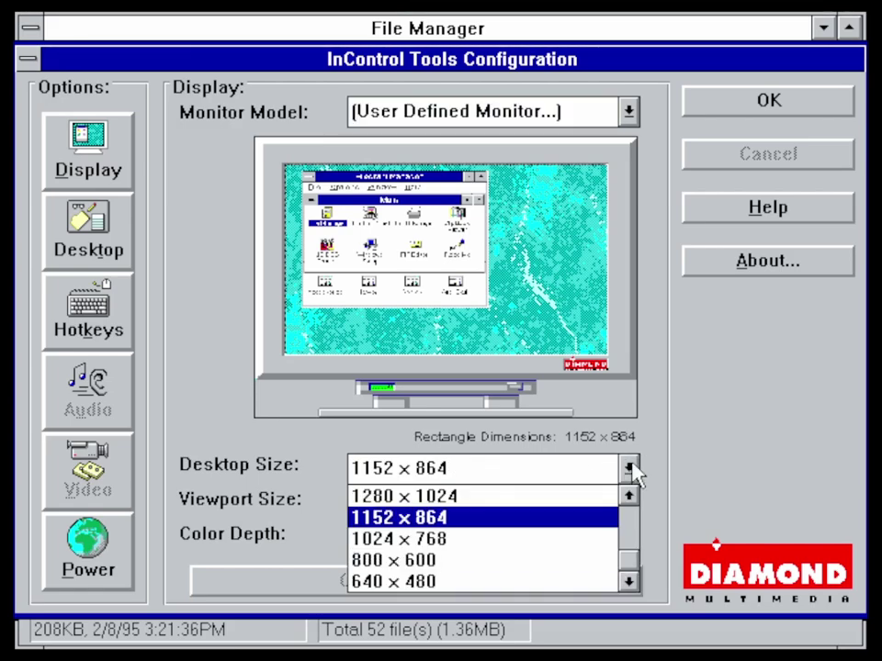
left_click(531, 548)
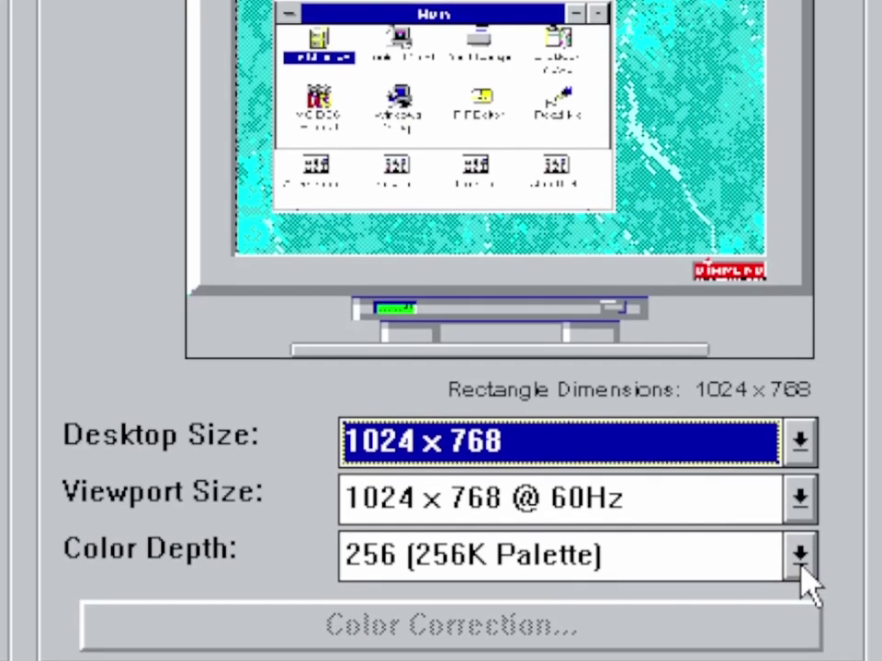
left_click(799, 618)
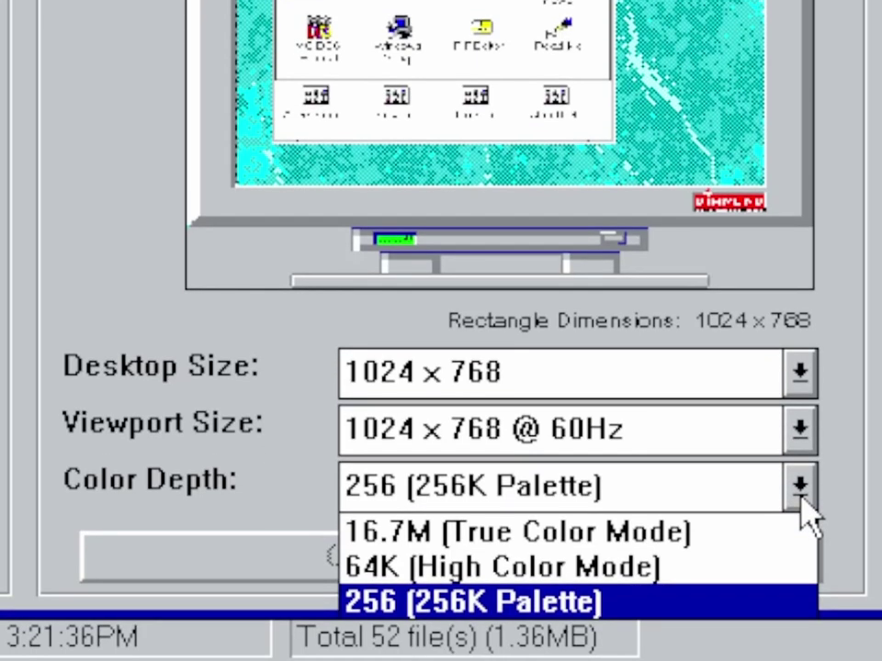
left_click(723, 535)
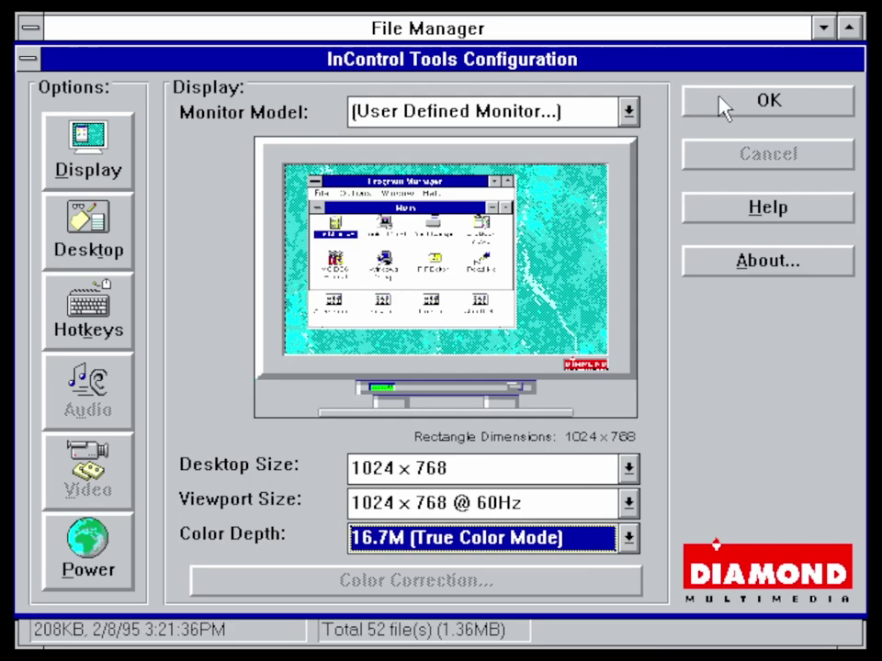
- Accept the InControl Tools configuration, answer the hotkeys prompt and restart Windows
left_click(724, 108)
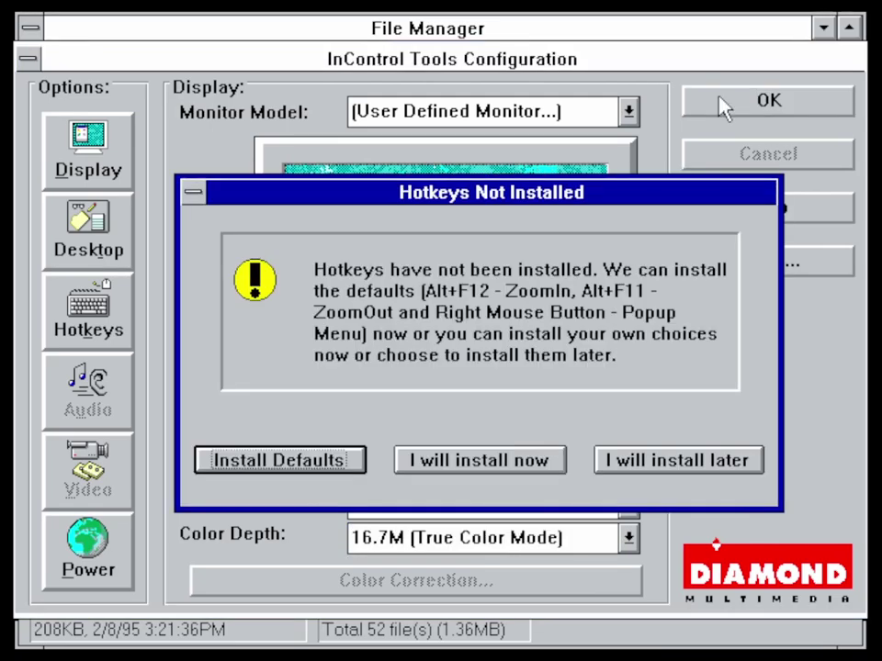
left_click(429, 463)
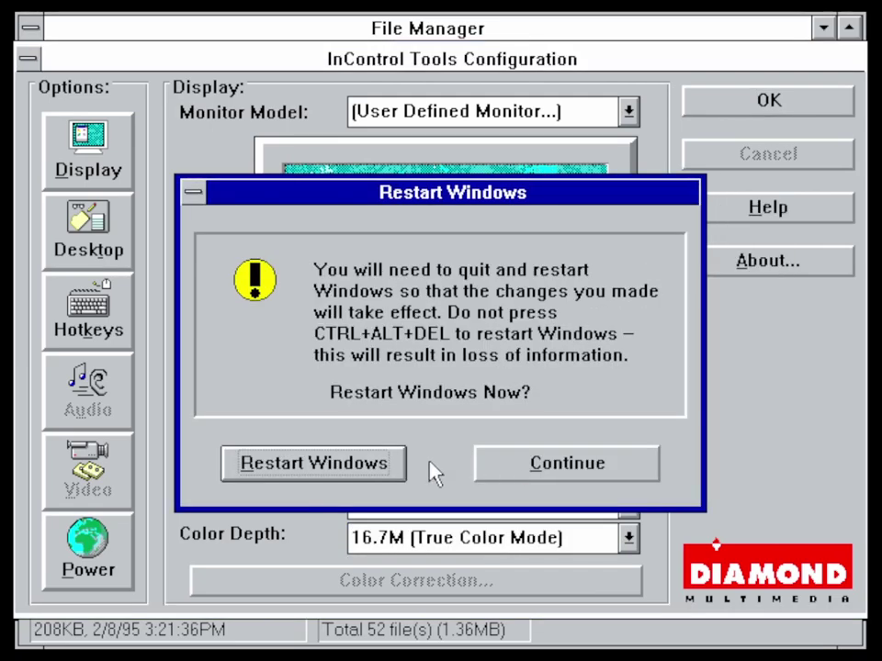
left_click(374, 467)
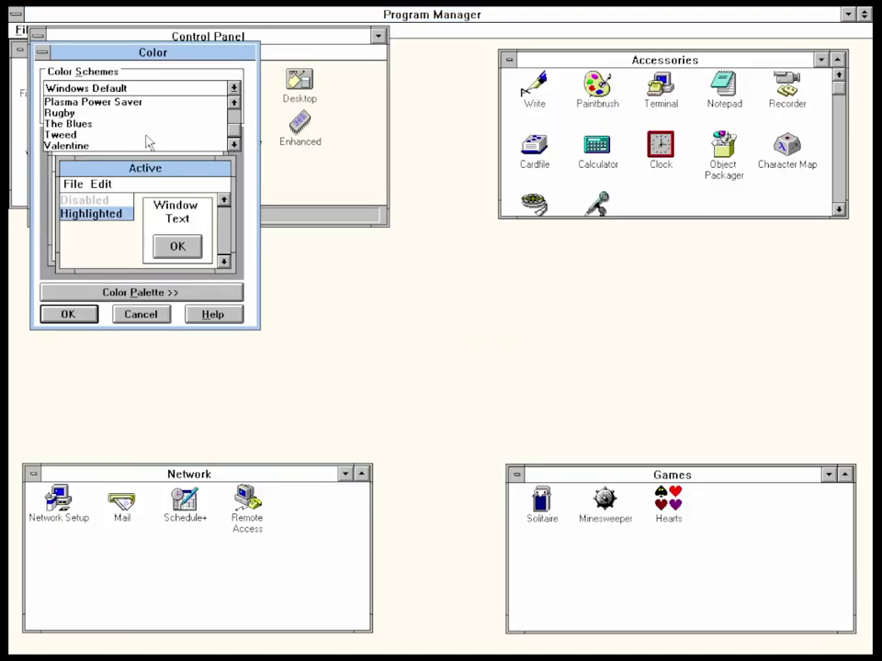
- Apply The Blues color scheme and reposition the Control Panel and Program Manager windows on the desktop
left_click(108, 124)
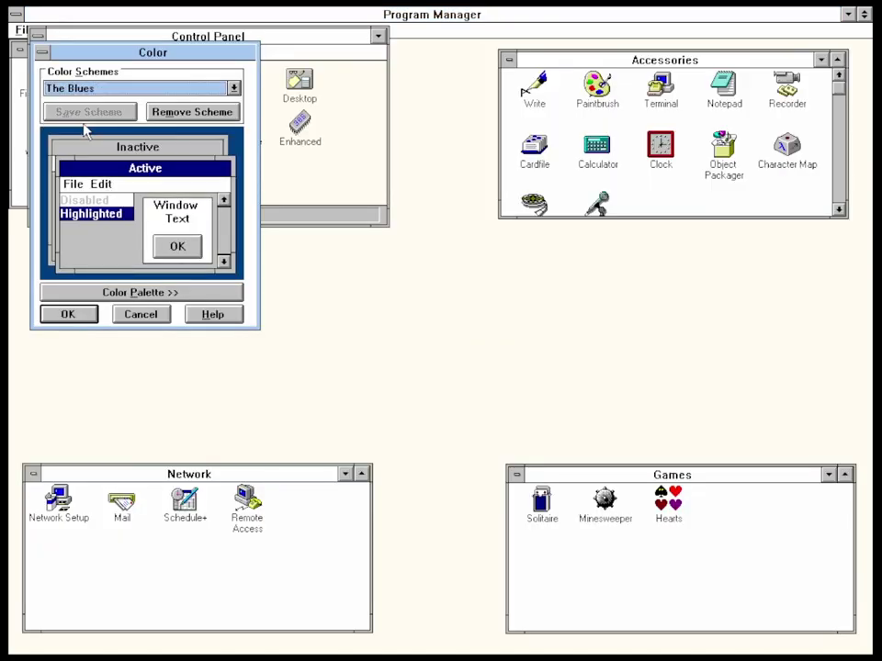
key("Return")
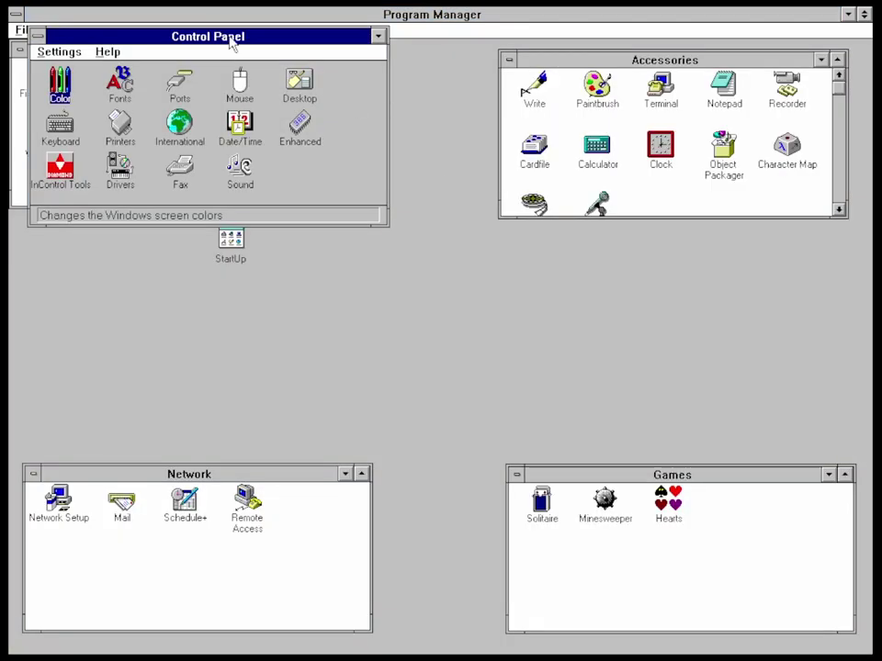
left_click_drag(230, 40, 264, 184)
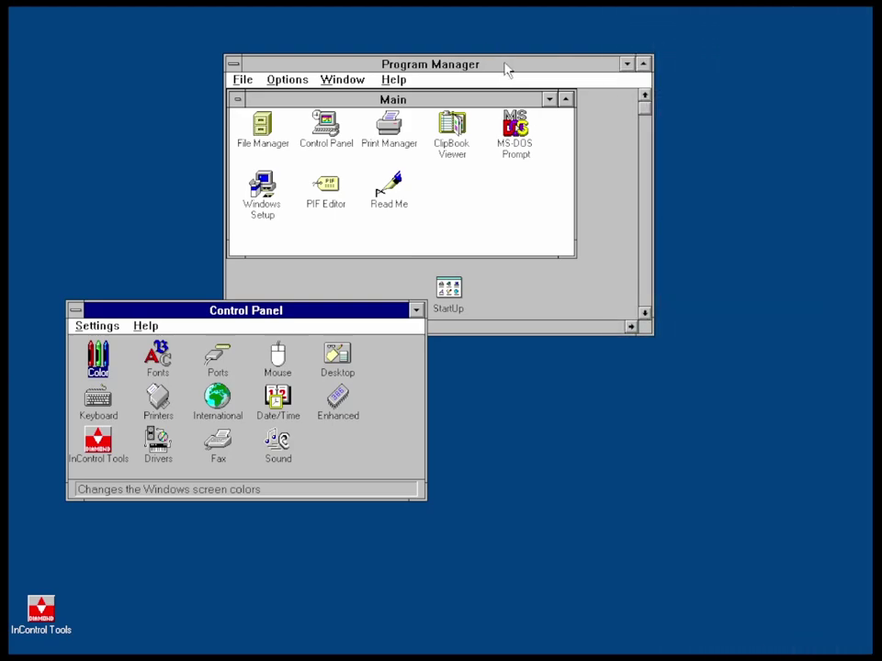
left_click_drag(507, 70, 608, 75)
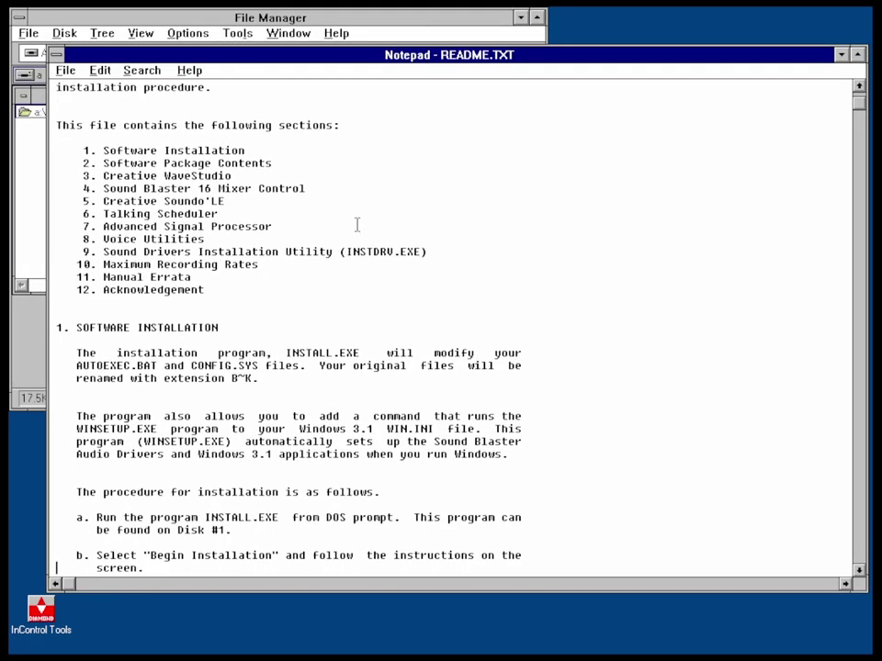
- Read the software installation procedure in the Sound Blaster 16 README.TXT, highlighting the instruction to run INSTALL.EXE from DOS
scroll(357, 224, "down", 3)
scroll(358, 224, "down", 3)
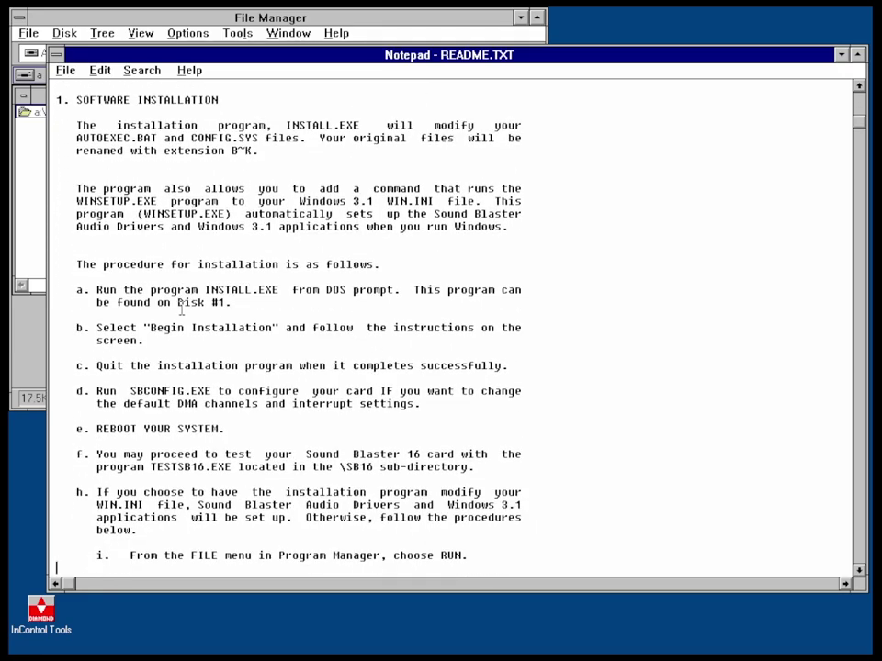
left_click_drag(96, 290, 277, 291)
key("shift+Home")
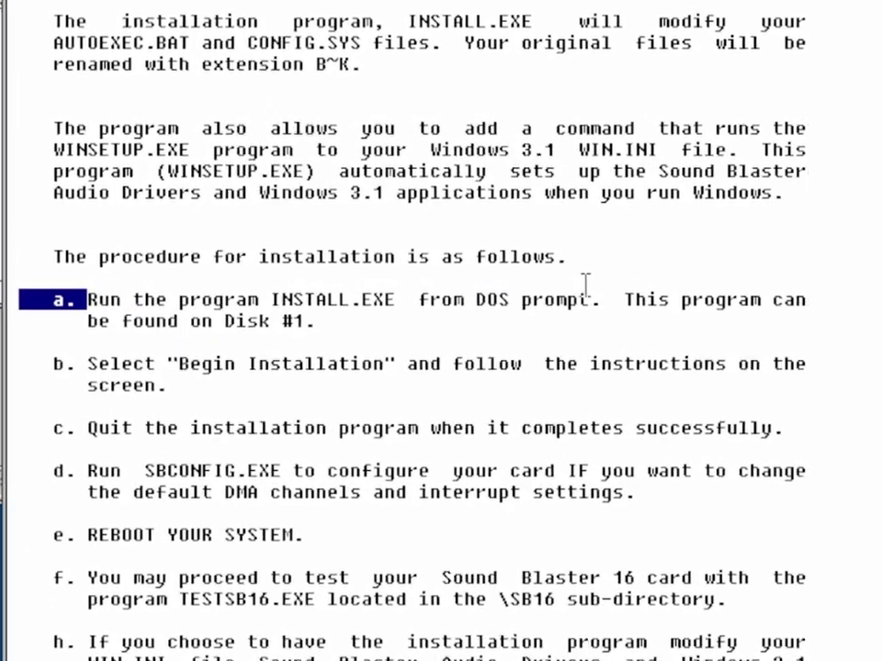
left_click(585, 286, "shift")
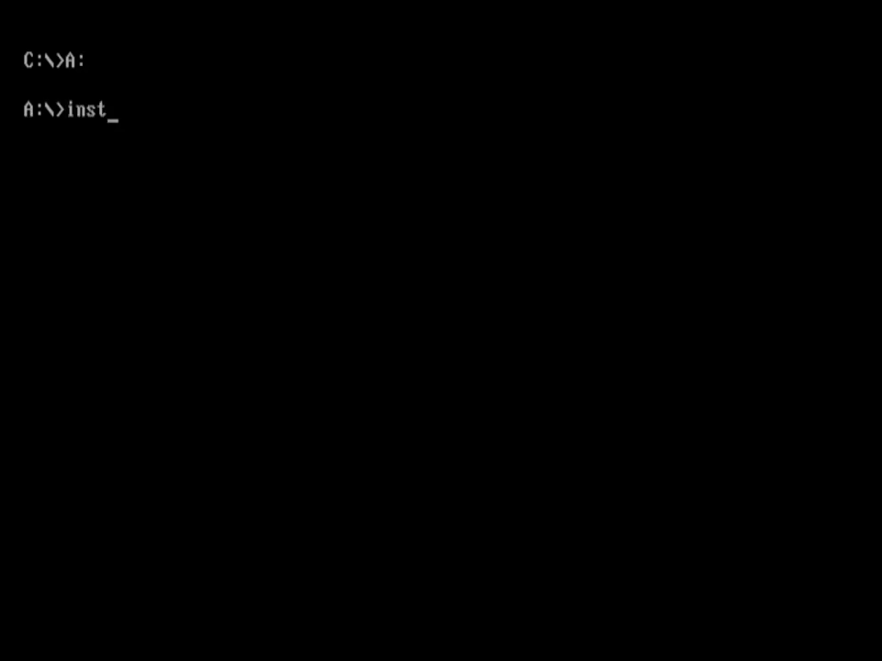
- Run the Sound Blaster 16 ASP installer from A:\ and begin installation on drive C:, accepting the directory C:\SB16
key("Return")
key("Return")
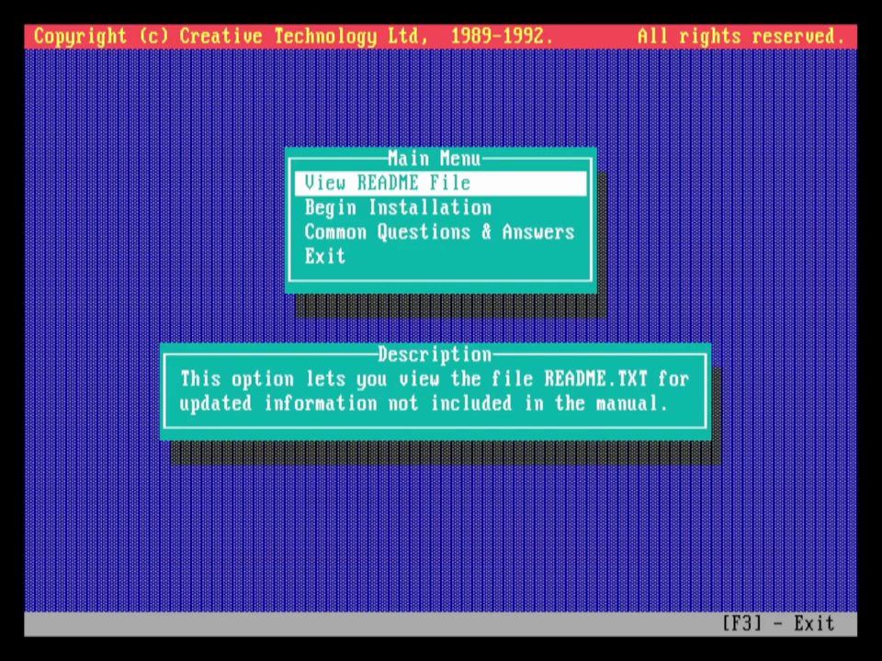
key("Down")
key("Return")
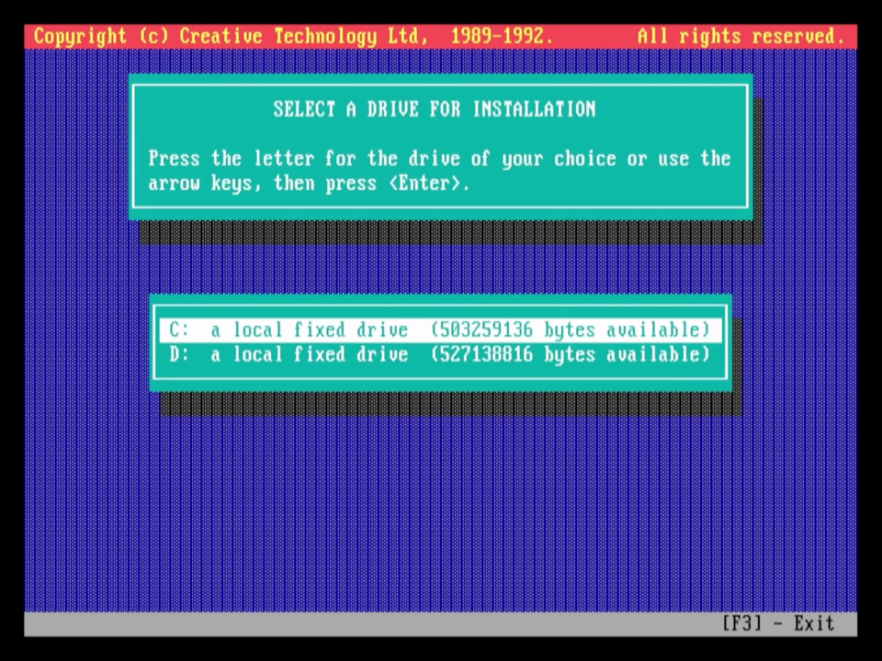
key("Return")
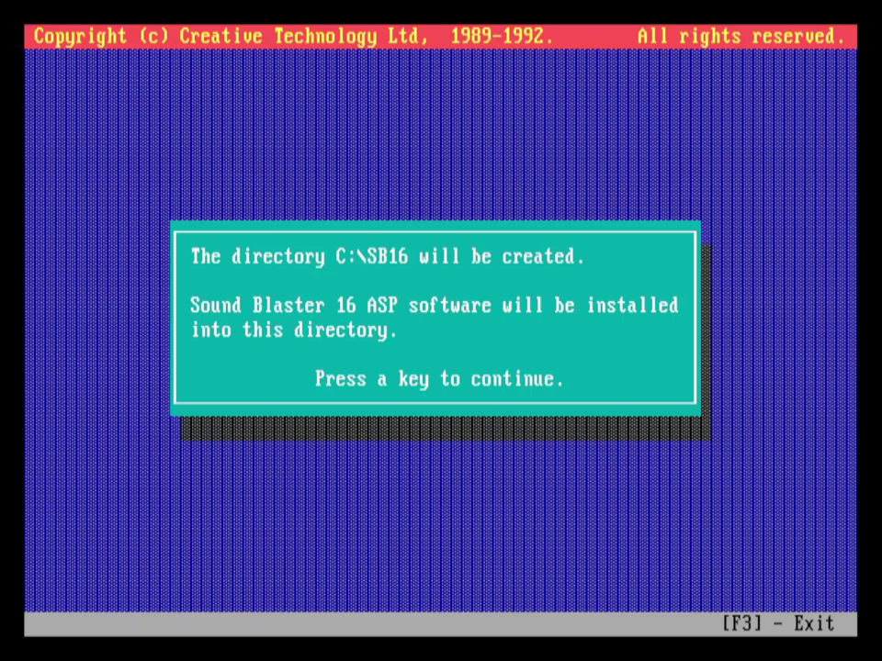
key("Return")
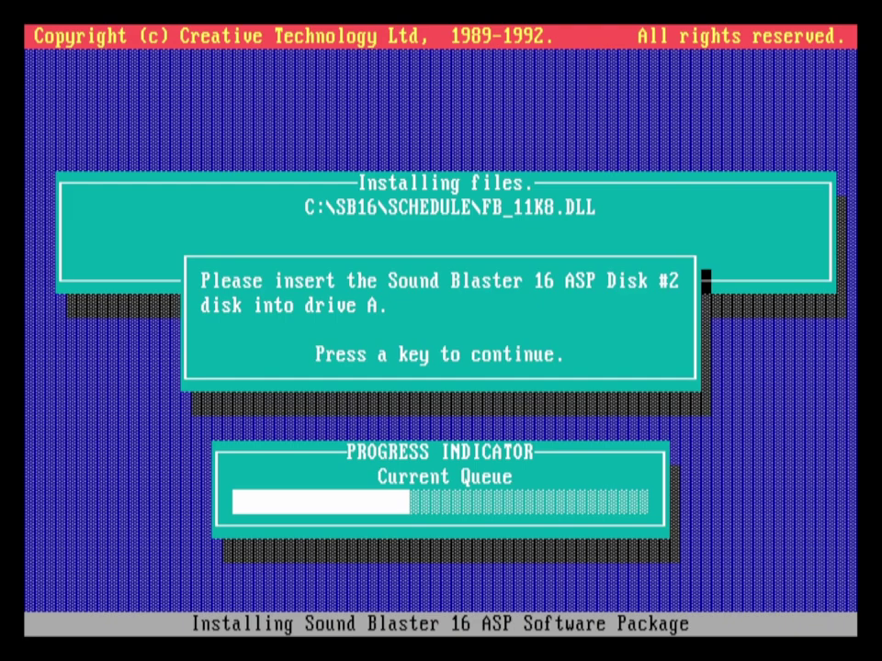
- Continue the Sound Blaster 16 ASP installation with Disk #2, confirming boot drive C, the system file changes and the Windows directory C:\WINDOWS
key("Return")
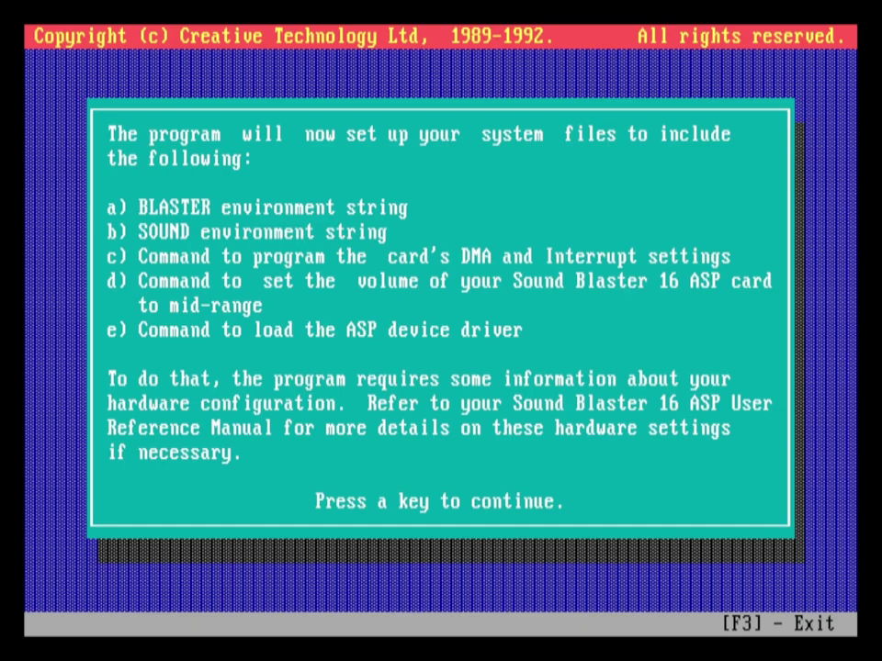
key("Return")
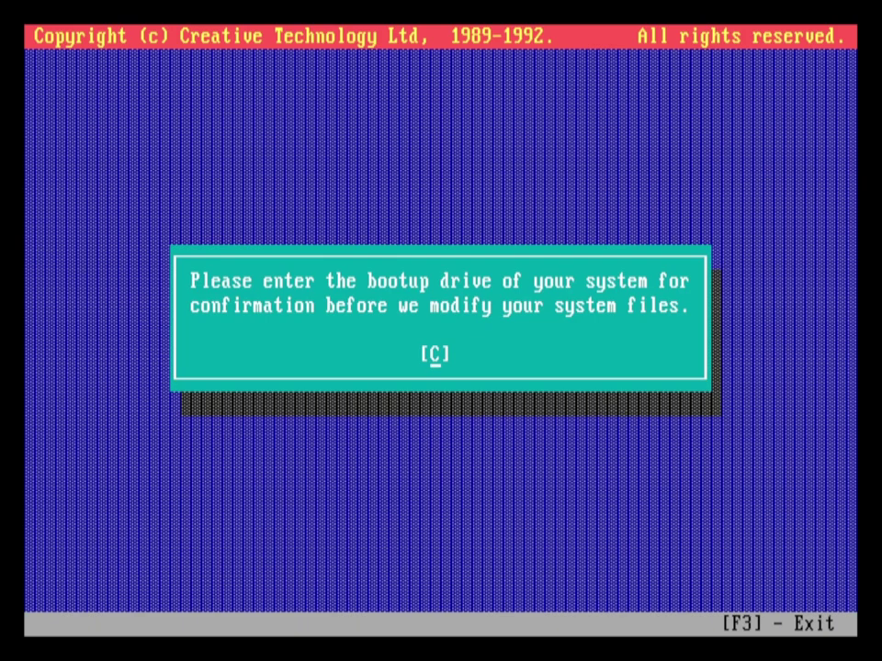
key("Return")
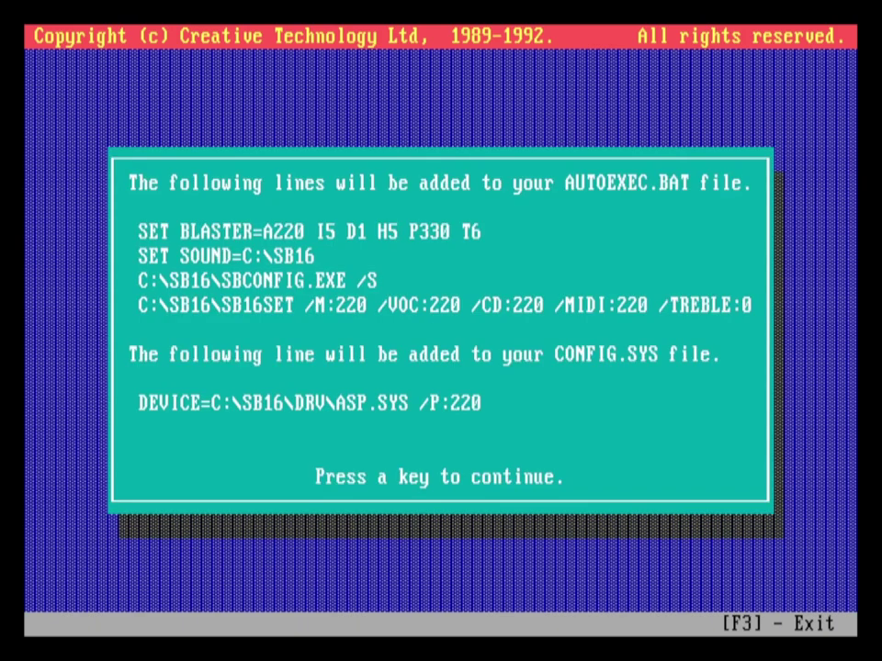
key("Return")
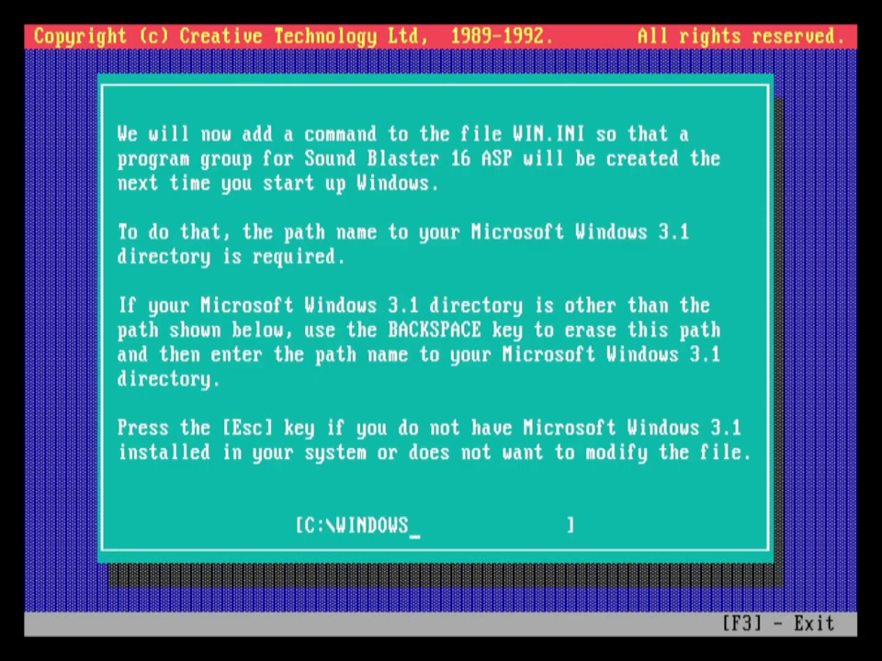
key("Return")
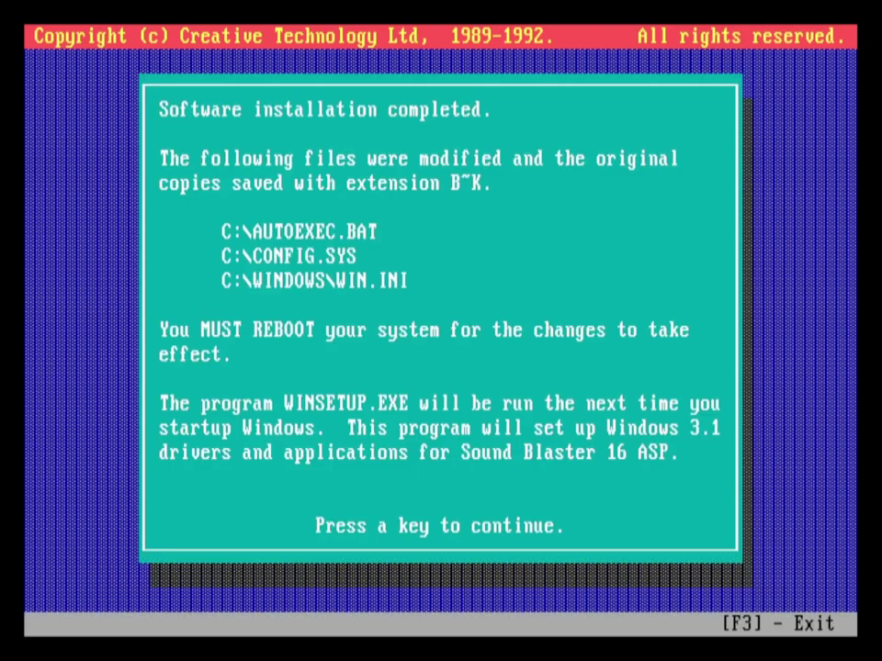
key("Return")
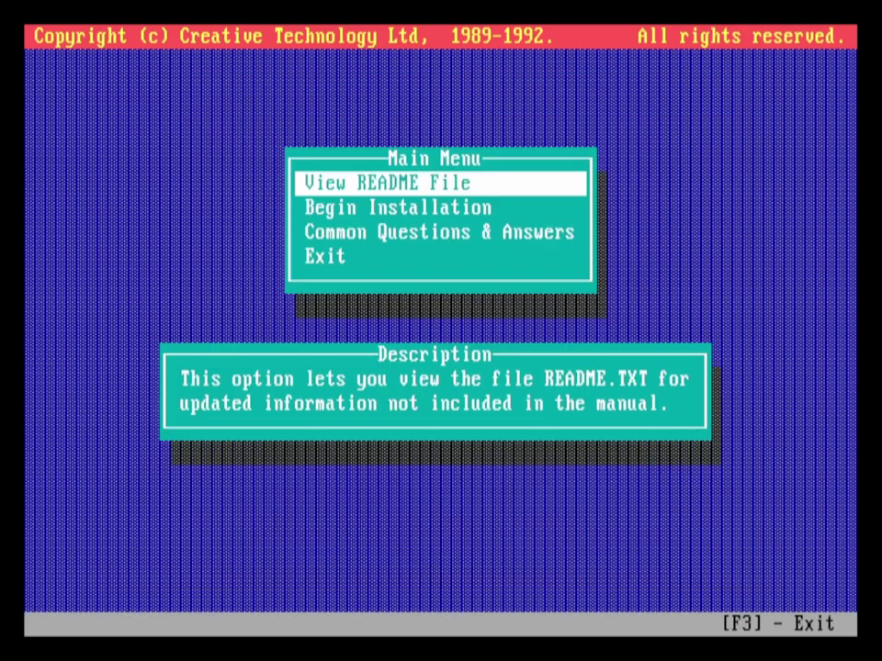
- Exit the Sound Blaster 16 installer and accept the setup of its Windows 3.1 drivers and applications
key("Down")
key("Down")
key("Down")
key("Return")
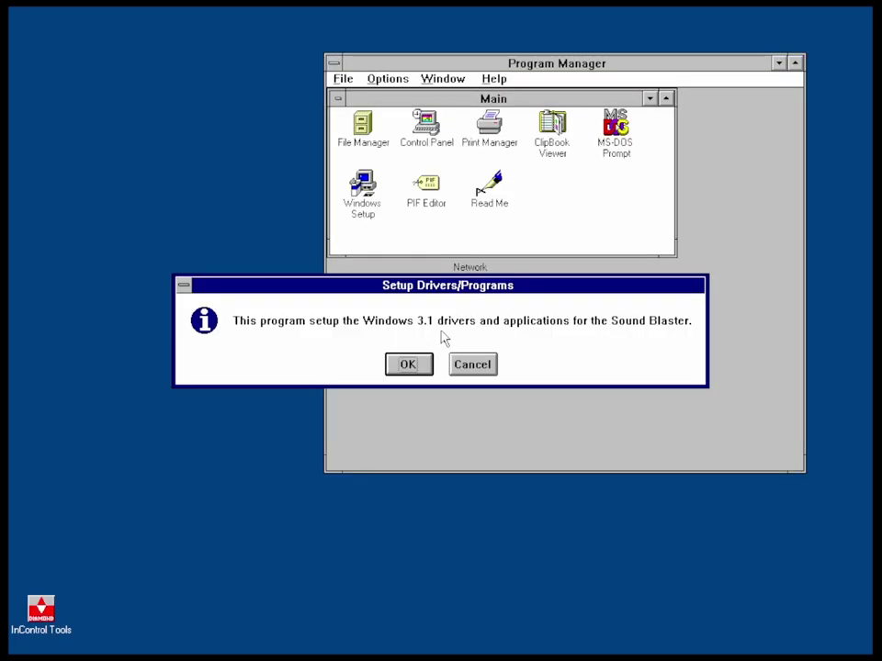
key("Return")
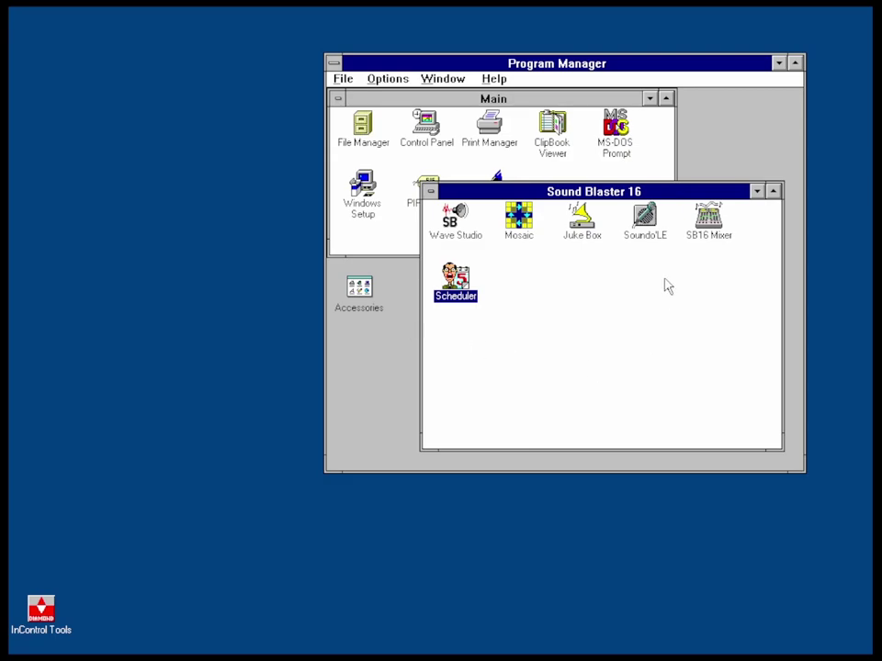
- Raise the master volume in the SB16 Mixer, set left and right gain to x8, and save the mixer settings
double_click(704, 225)
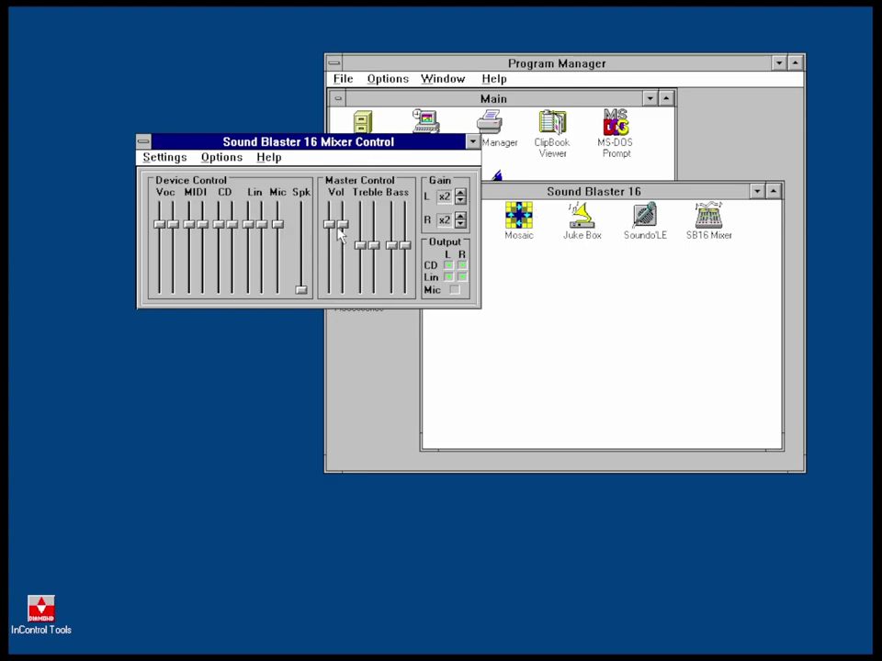
left_click_drag(341, 223, 342, 182)
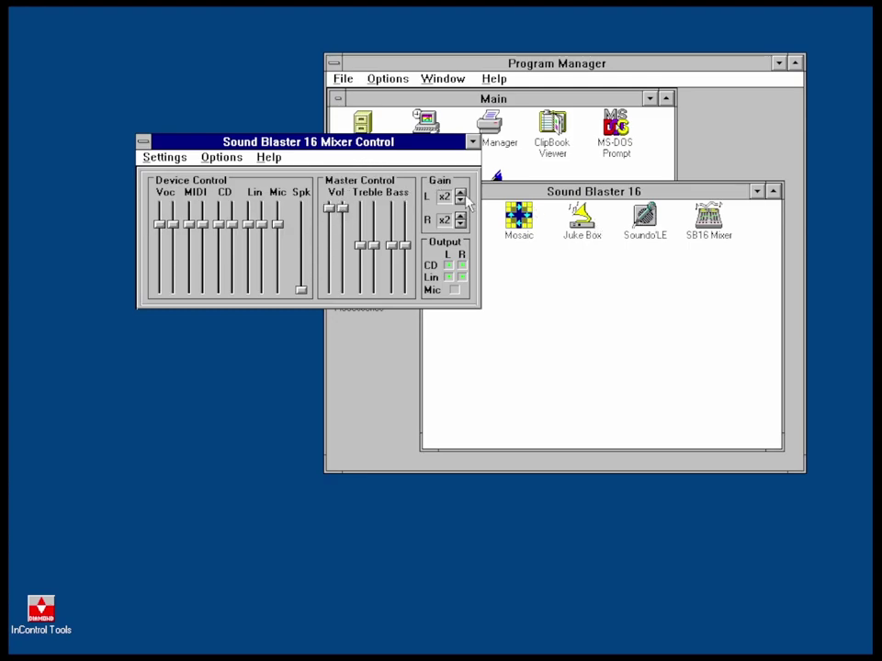
left_click(461, 192)
left_click(460, 192)
left_click(460, 218)
left_click(460, 218)
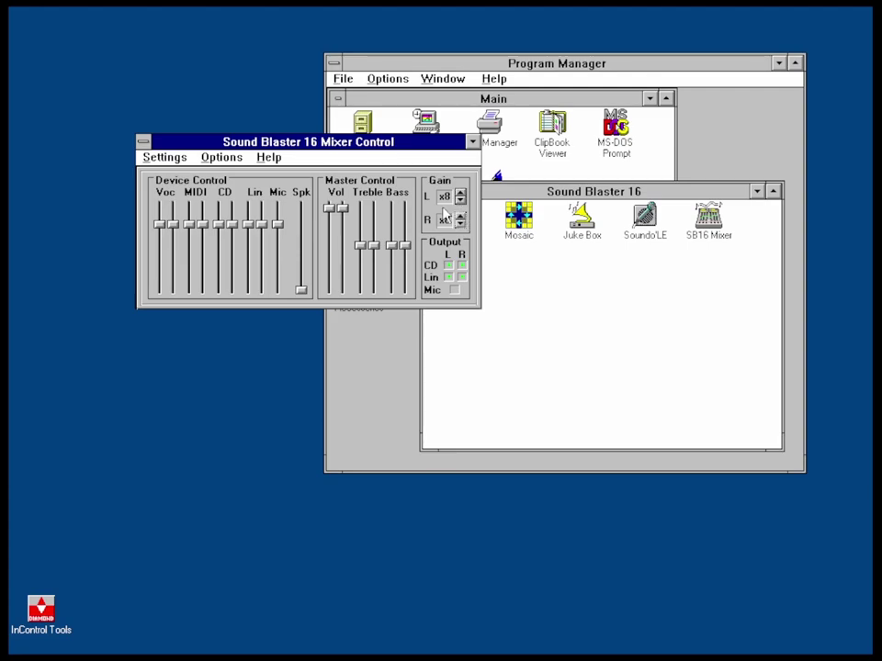
left_click(166, 158)
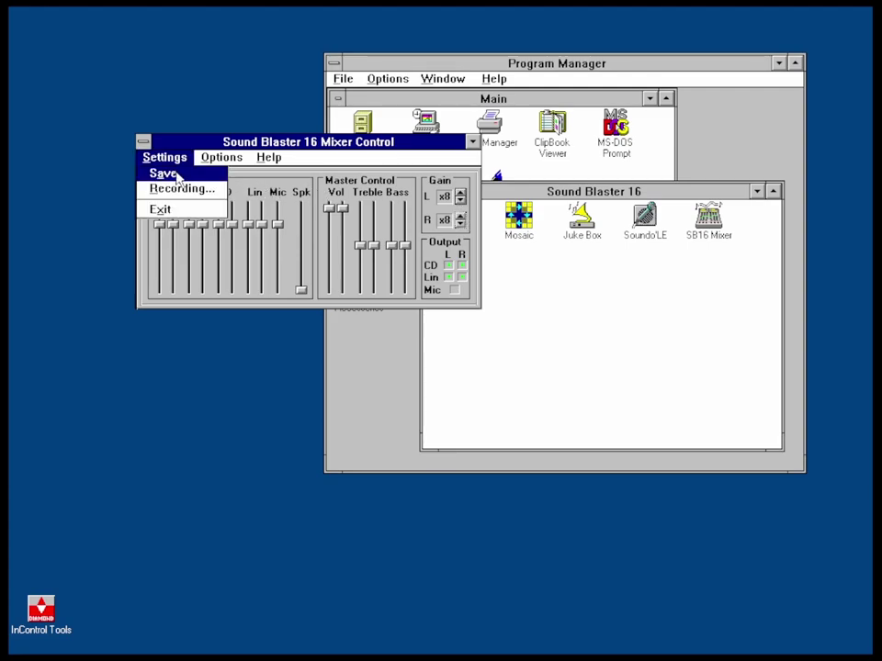
left_click(170, 174)
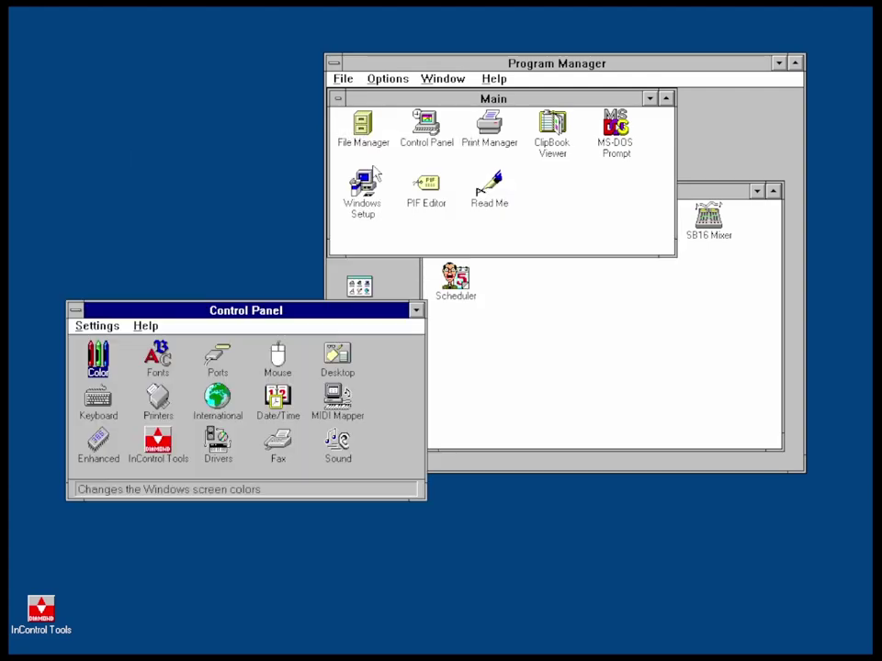
- Test the chimes.wav and ding.wav system sounds in the Control Panel's Sound settings
double_click(337, 445)
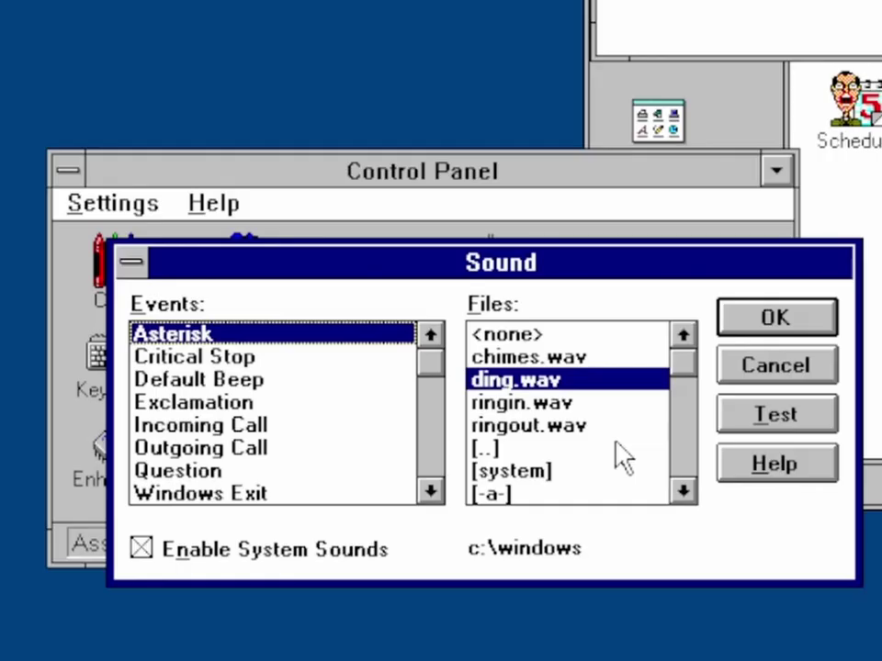
left_click(611, 359)
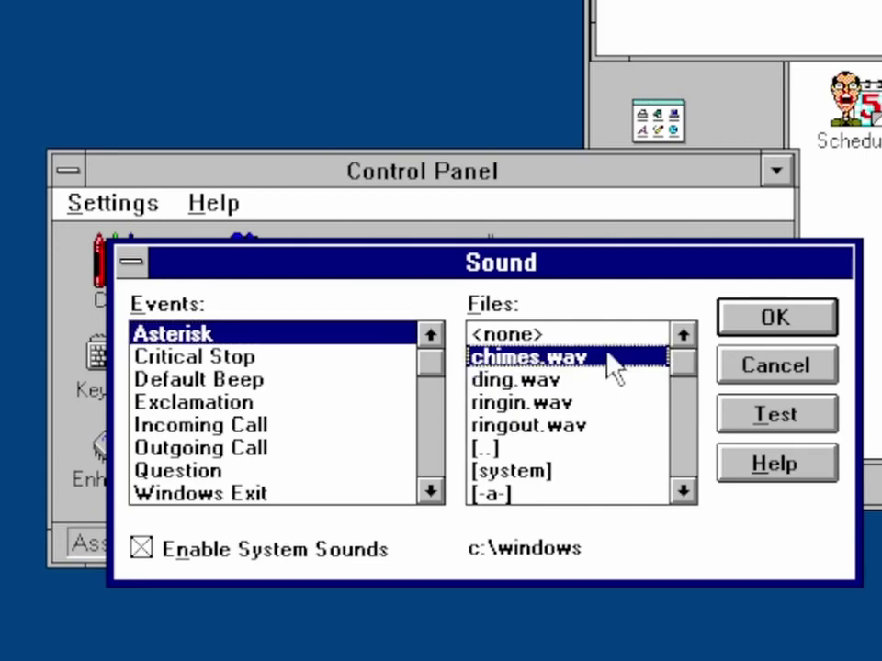
left_click(763, 415)
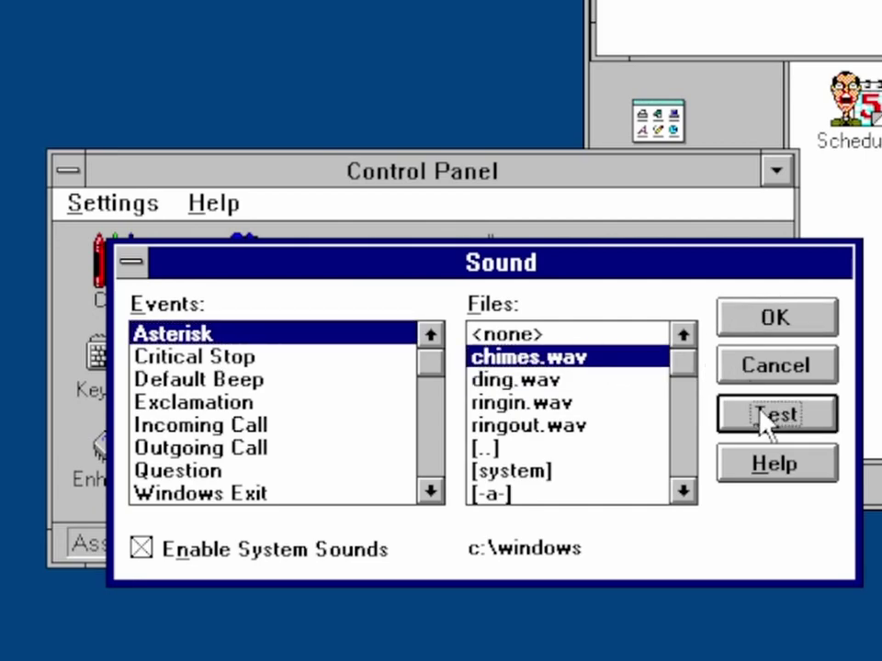
left_click(571, 380)
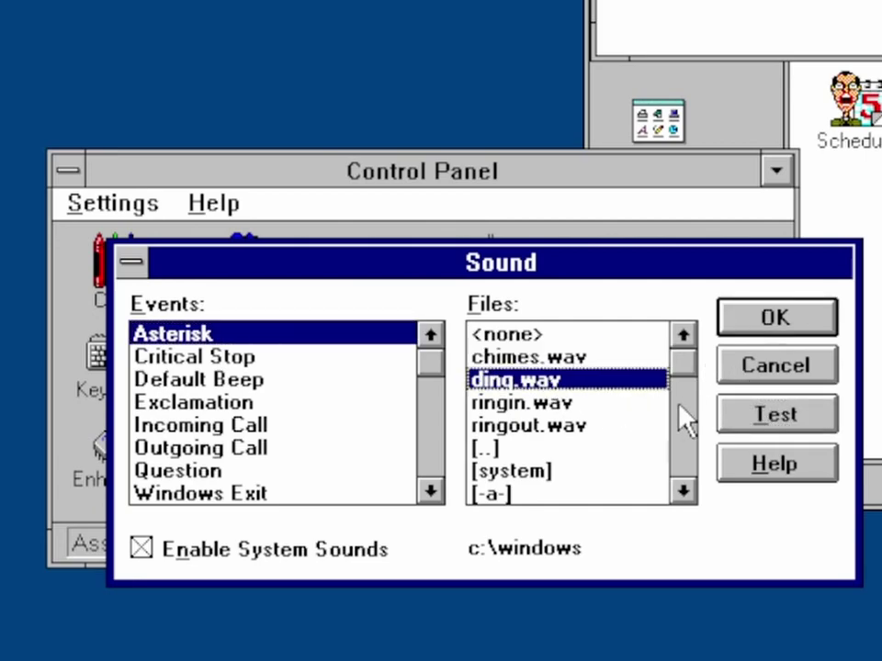
left_click(765, 421)
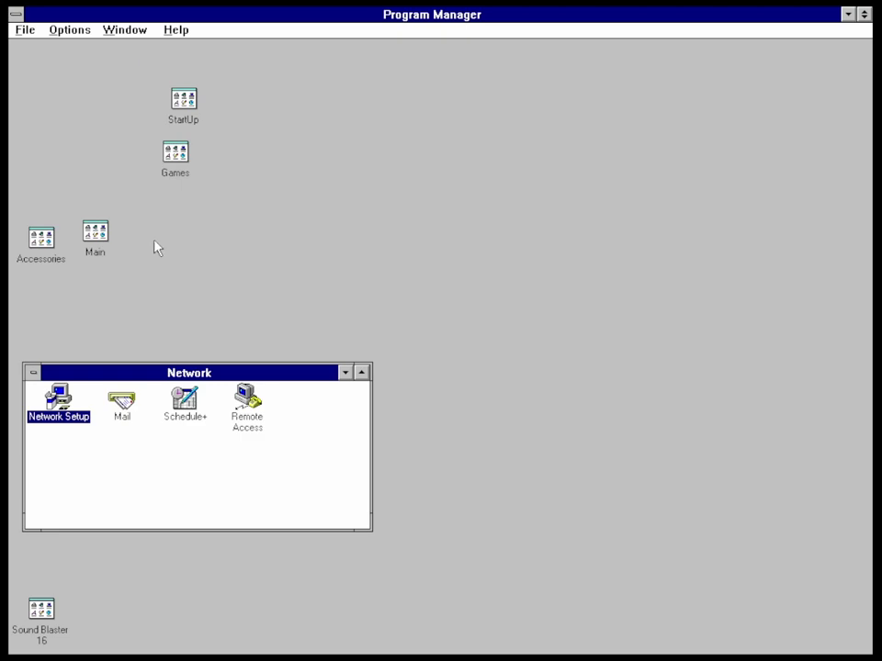
- Enable Microsoft Windows Network support with no additional network in Network Setup
double_click(57, 401)
left_click(542, 199)
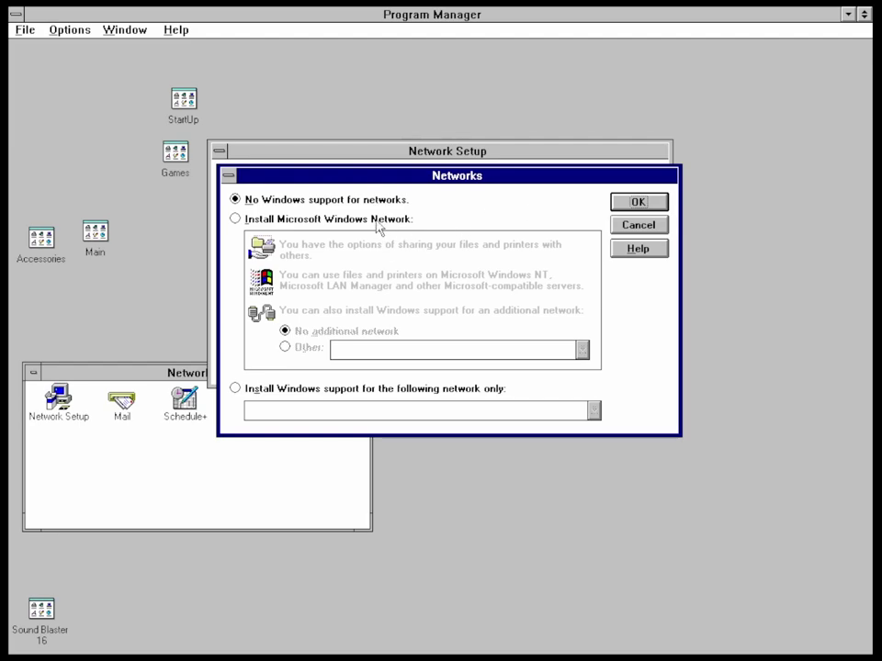
left_click(377, 221)
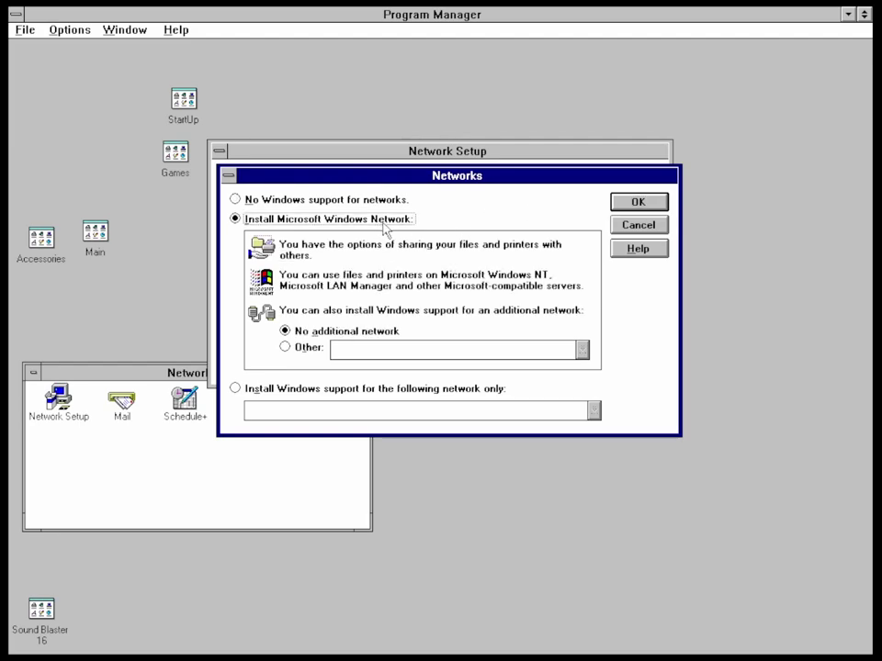
left_click(632, 203)
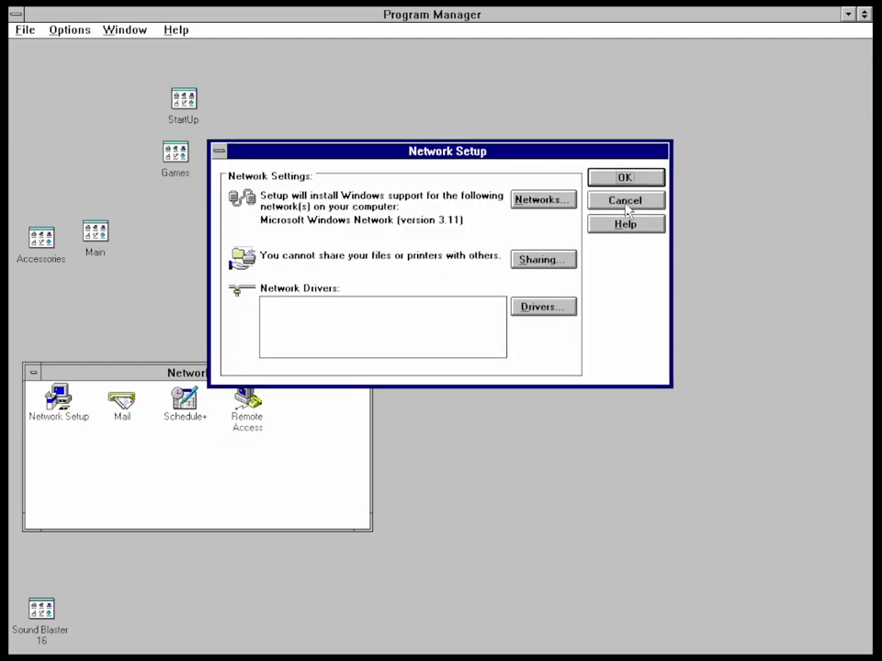
- Add the RealTek 8029 (REALPCI) network adapter as an unlisted adapter with its driver from A:\WFW311
left_click(553, 308)
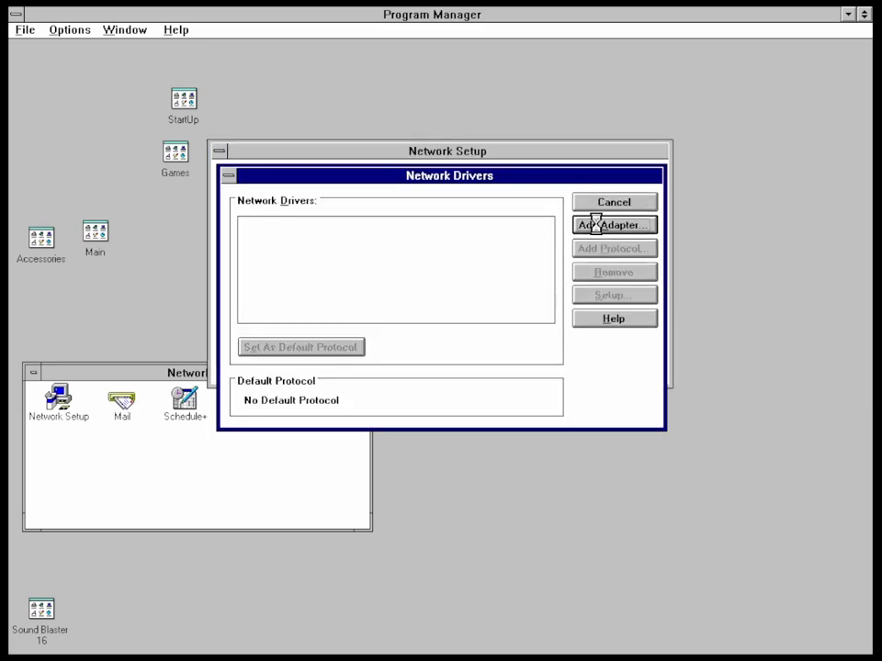
left_click(594, 223)
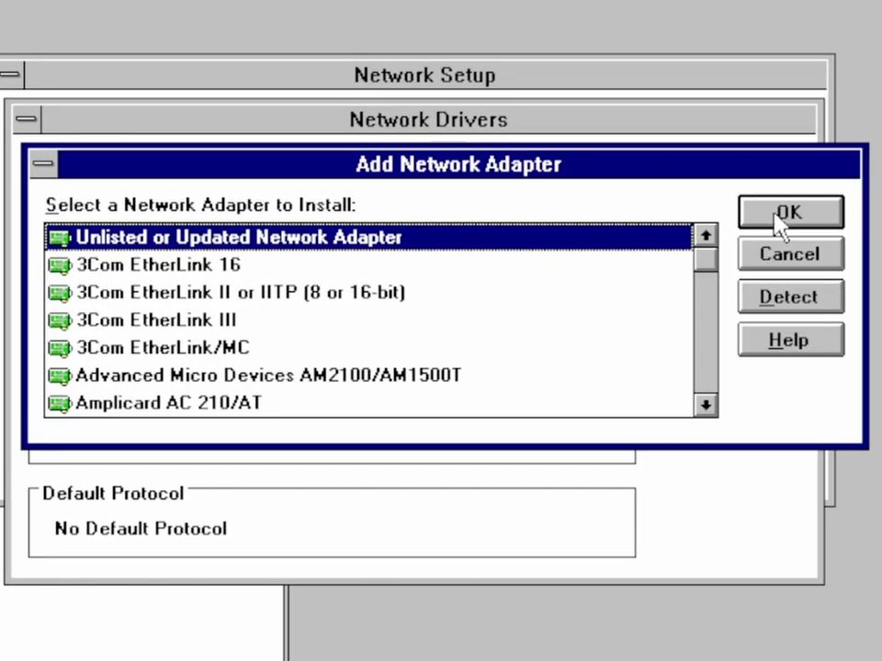
left_click(640, 232)
key("End")
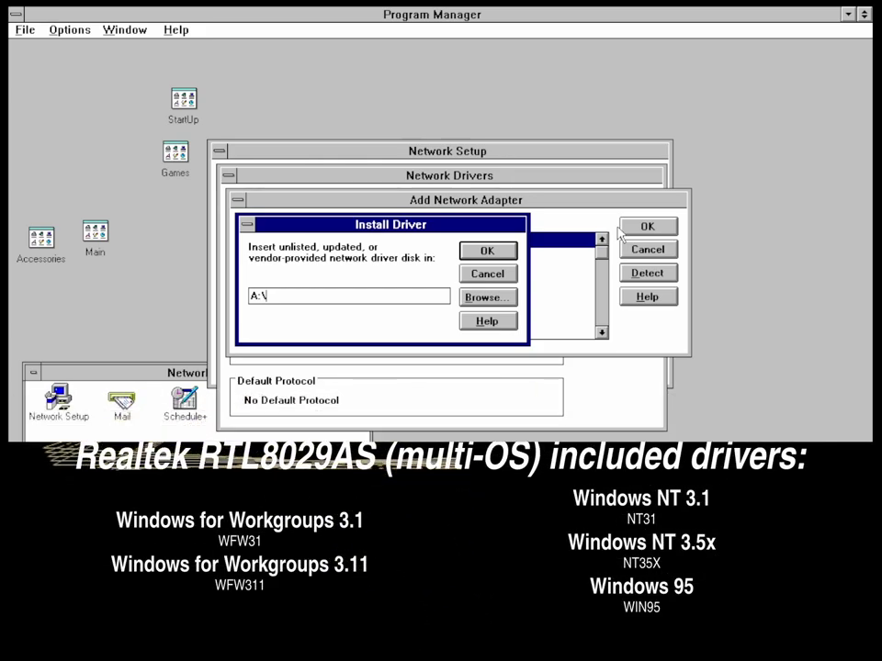
type("WFW311")
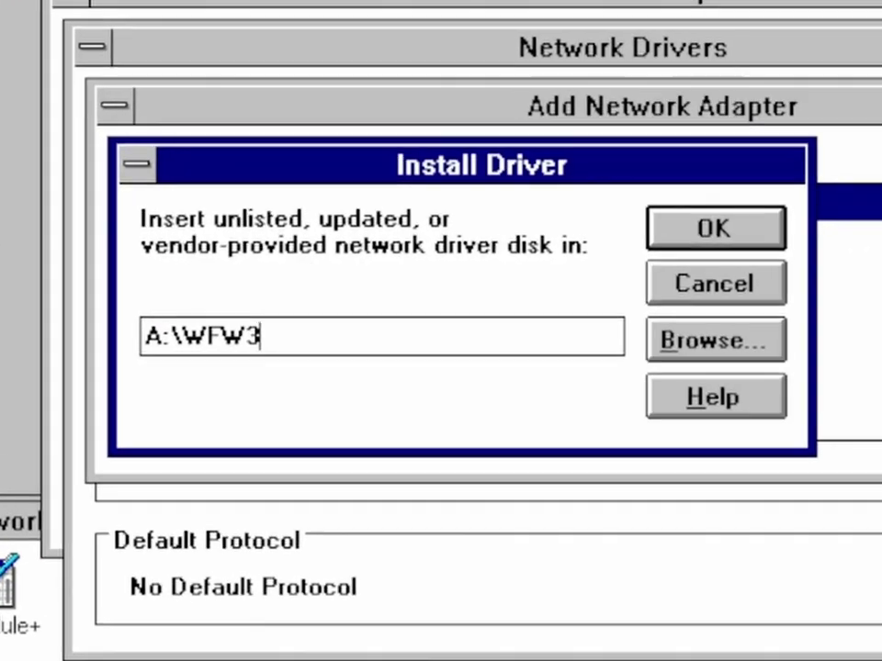
left_click(535, 247)
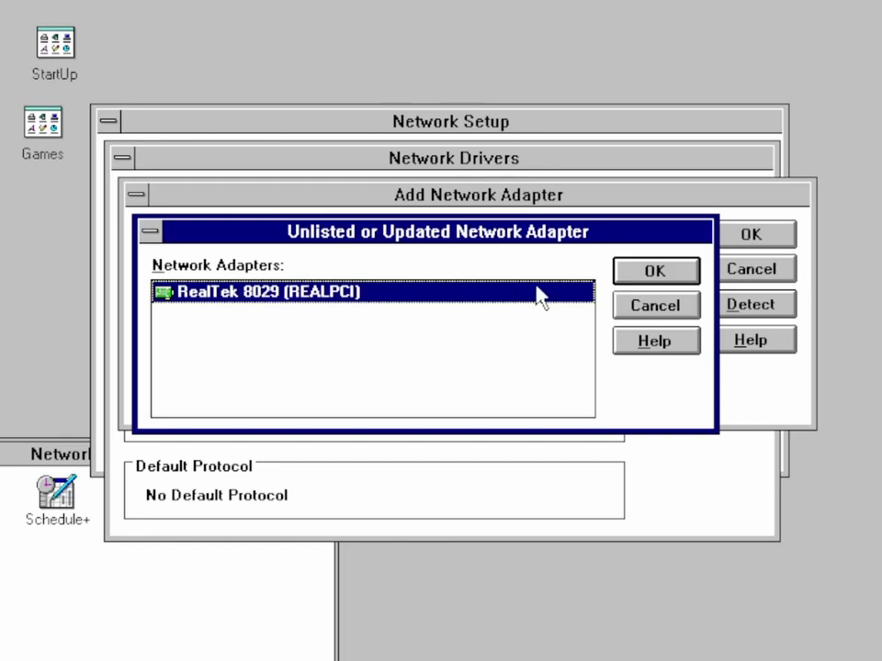
left_click(687, 272)
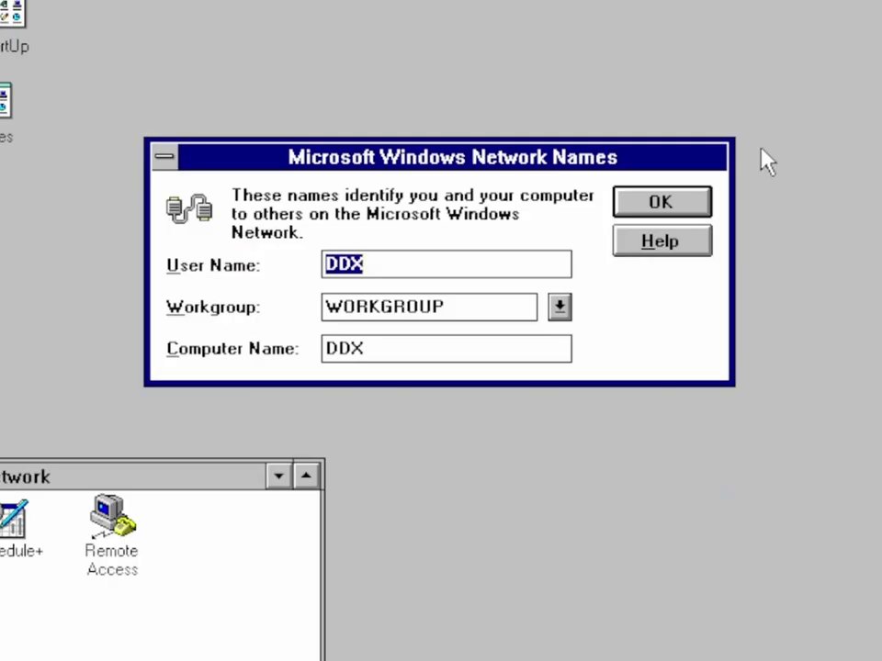
- Set the computer name to DDX311 and accept the Microsoft Windows network names
left_click(460, 345)
type("311")
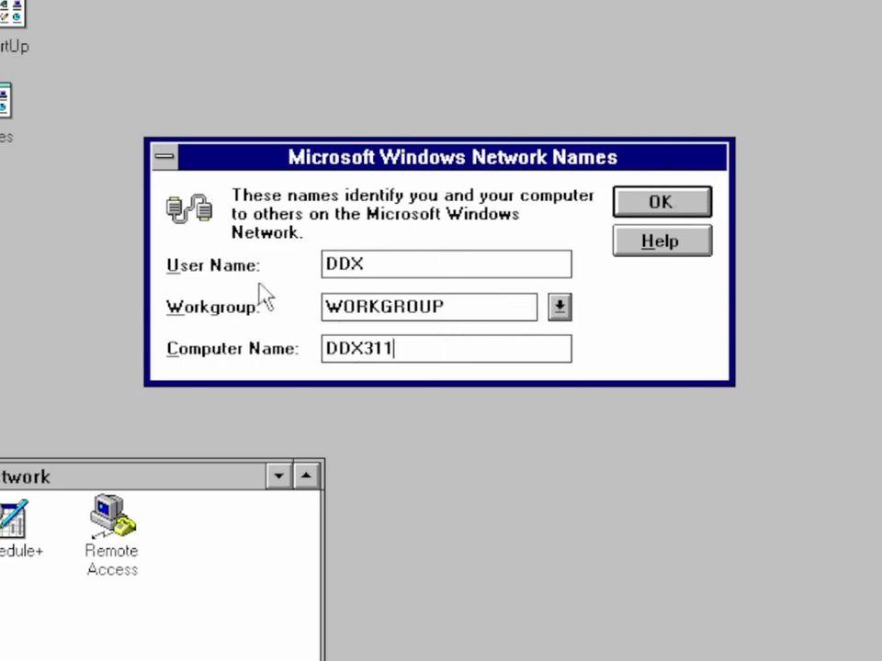
left_click(643, 210)
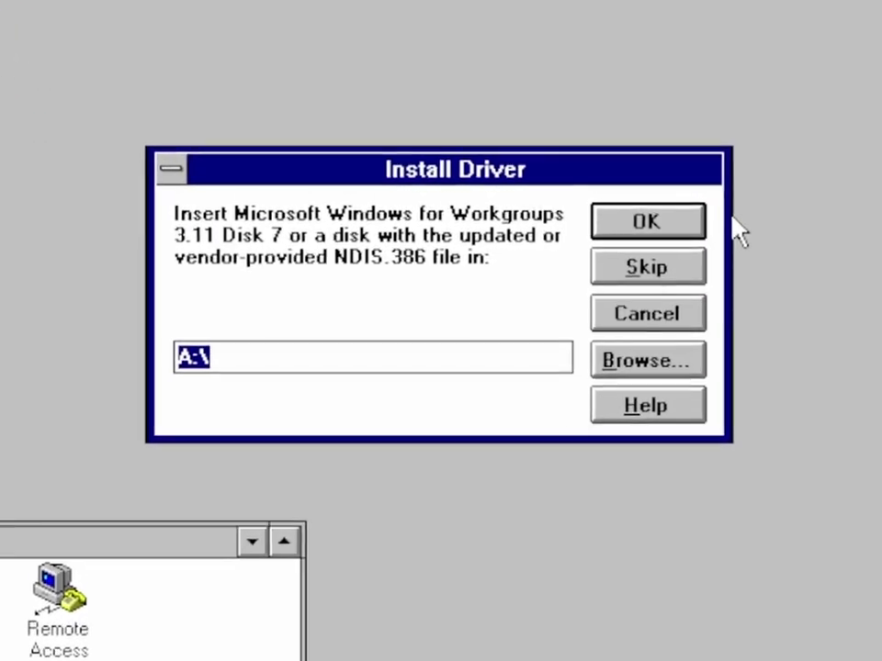
- Supply the requested network driver files, loading NDIS.386 and NET.EXE from A:\ and RTL8029.386 and PCIND.DOS from A:\WFW311
left_click(693, 223)
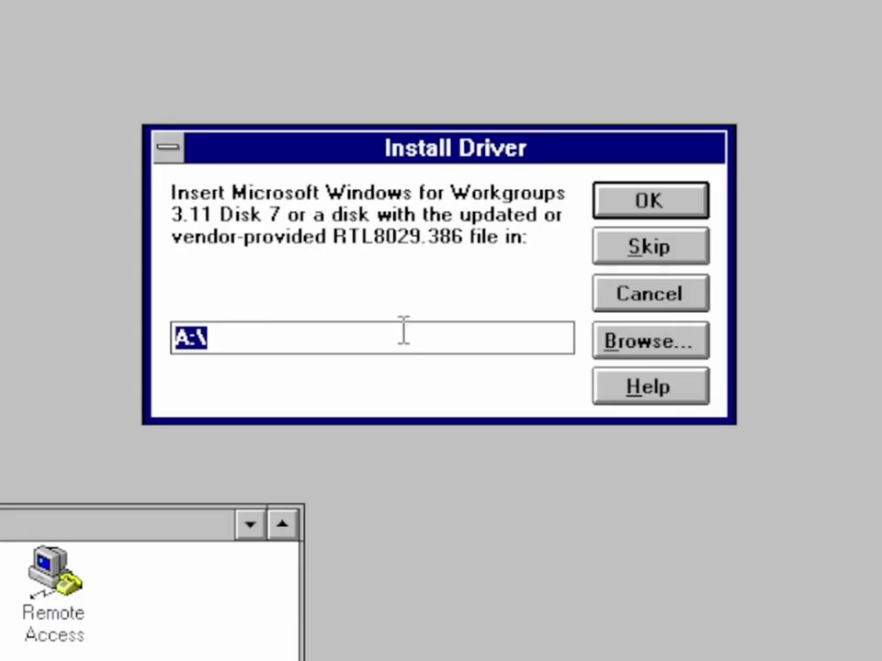
left_click(397, 334)
type("WFW311")
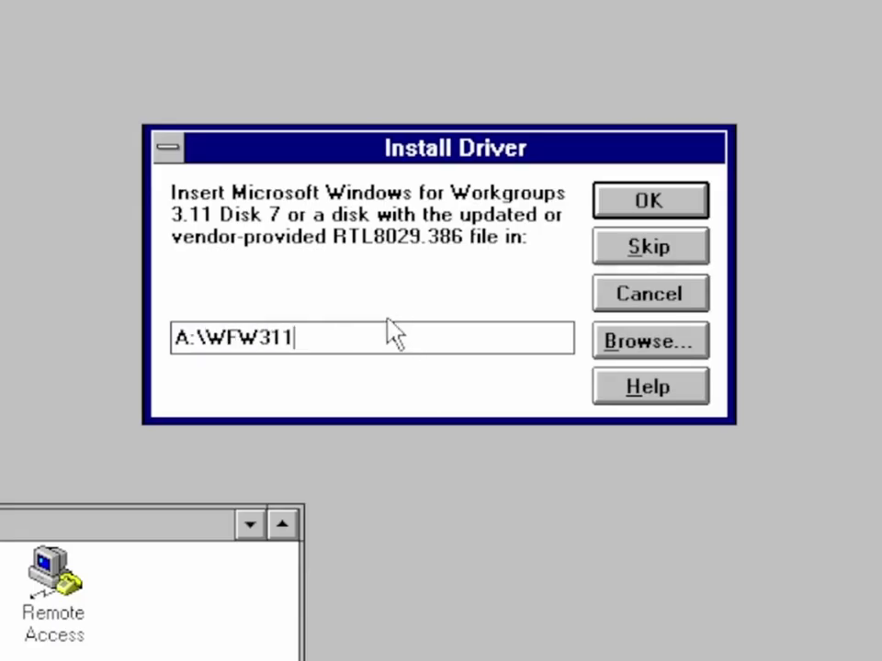
key("Return")
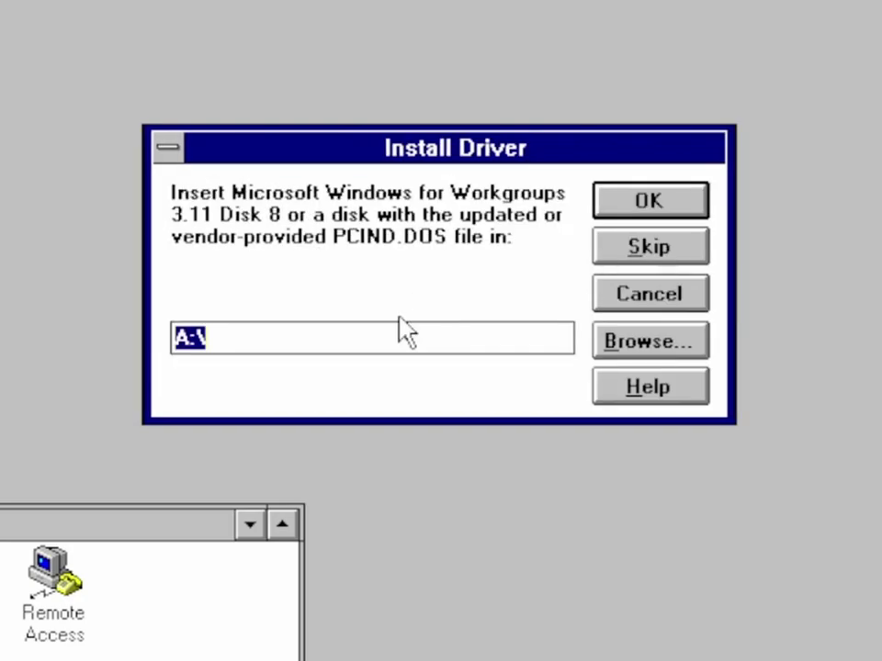
left_click(384, 342)
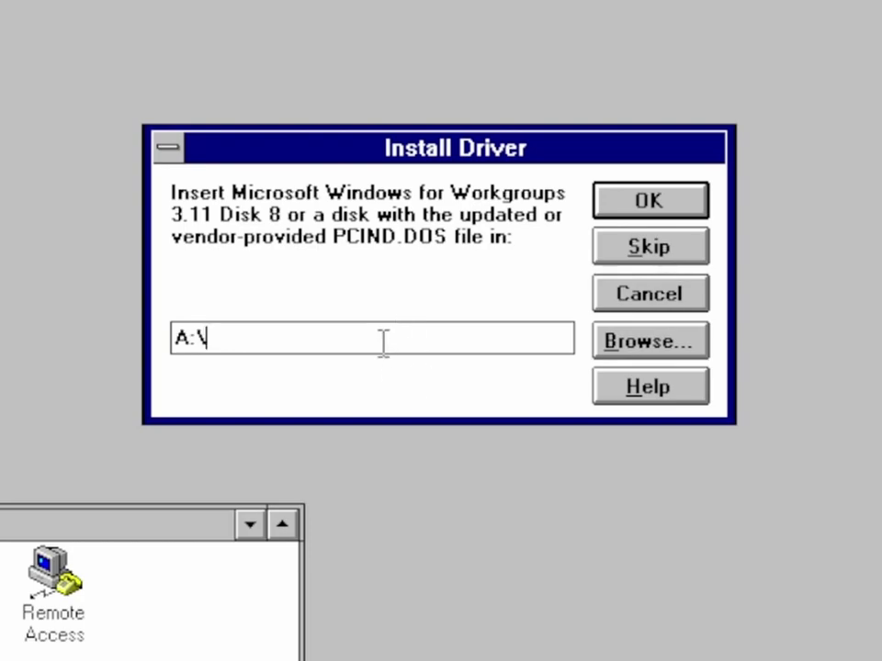
type("WFW311")
key("Return")
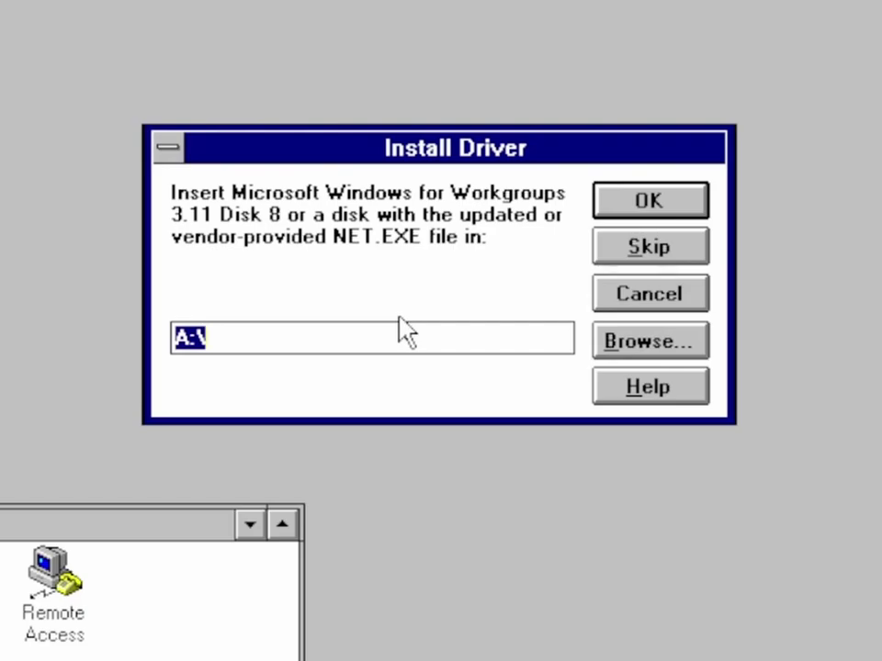
key("Return")
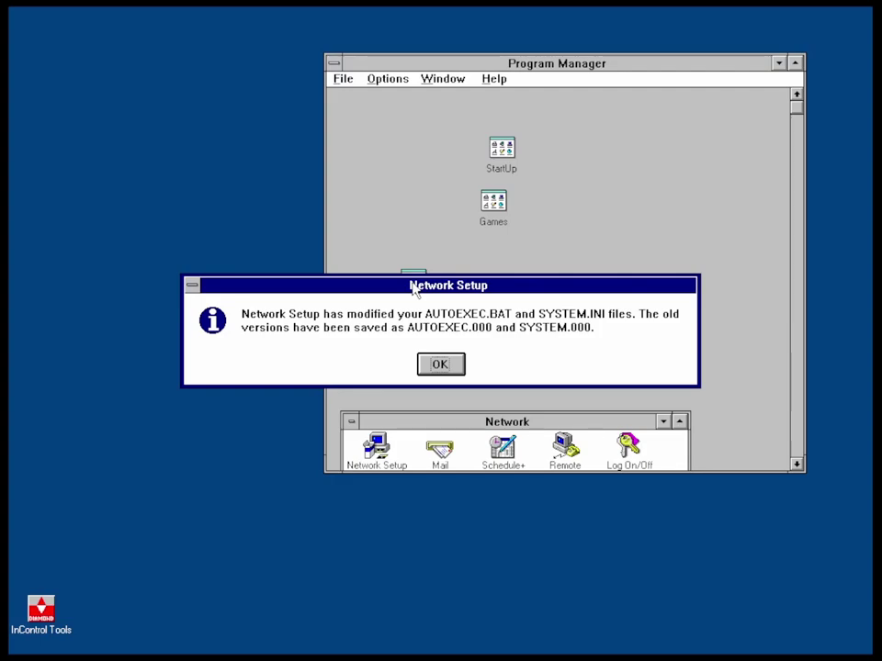
- Restart the computer to apply the network changes and log on without a password, declining to create a password list
left_click(432, 371)
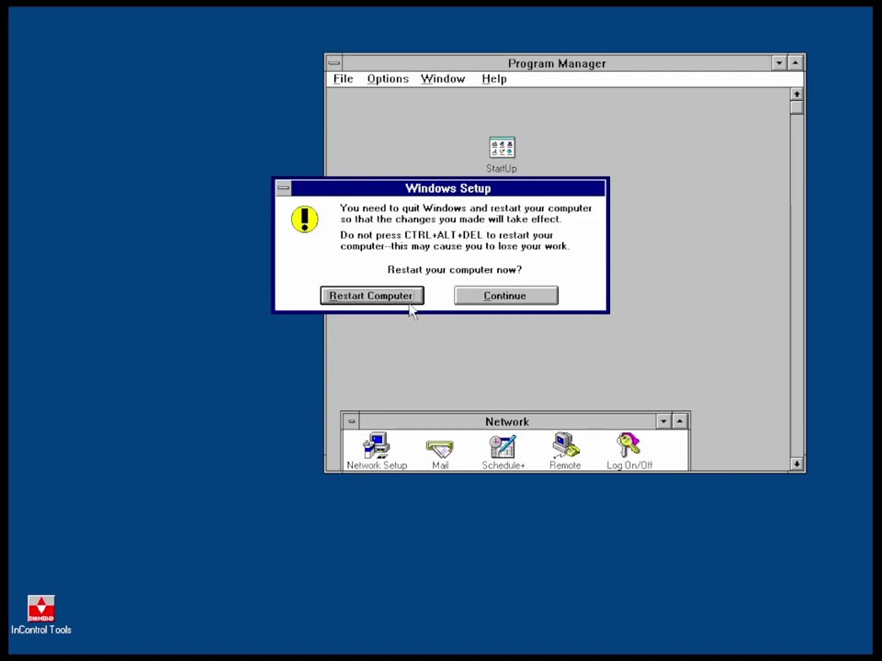
left_click(399, 298)
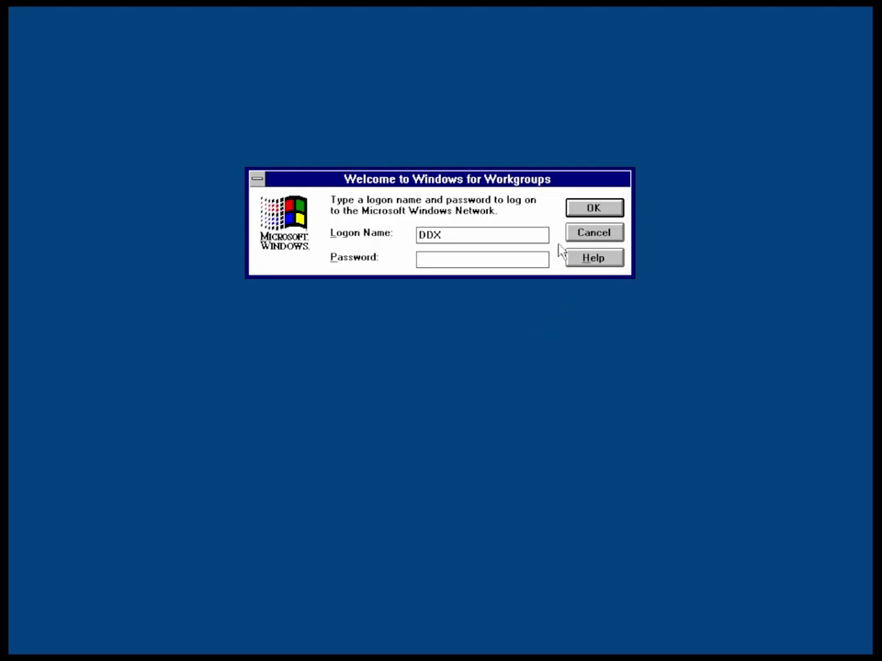
left_click(573, 207)
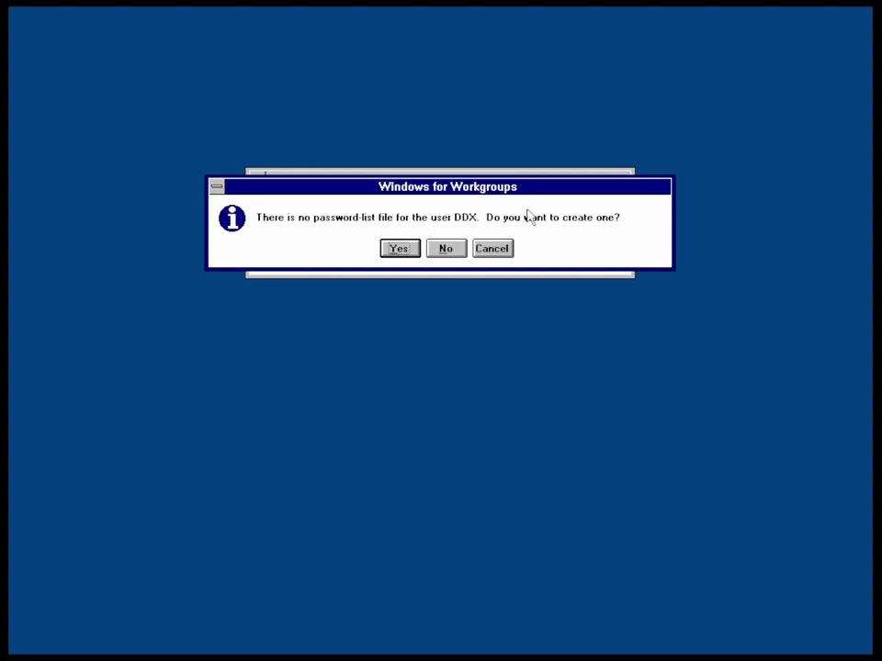
left_click(443, 254)
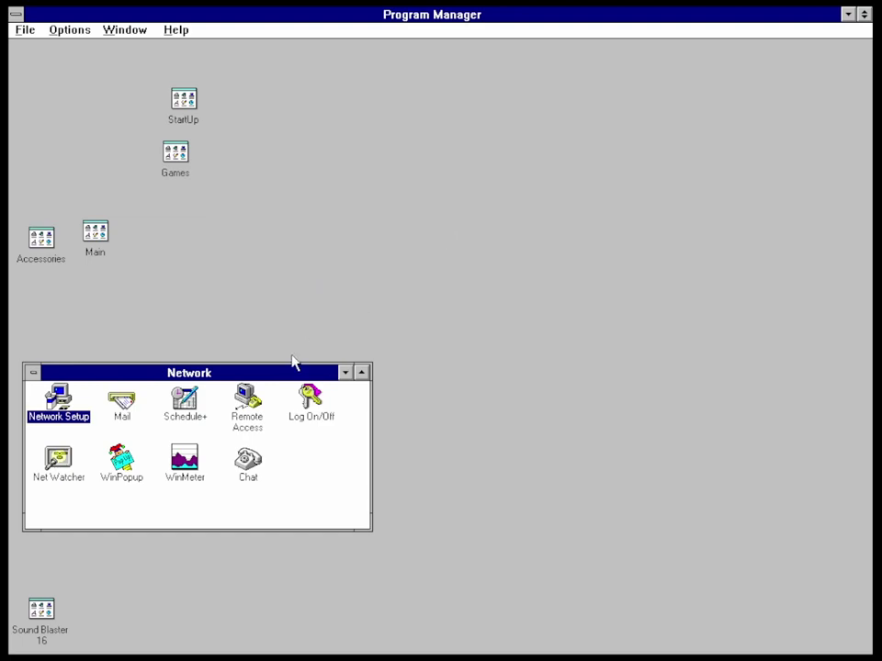
- Log on again with the logon password and create a password list, confirming the new password
double_click(311, 399)
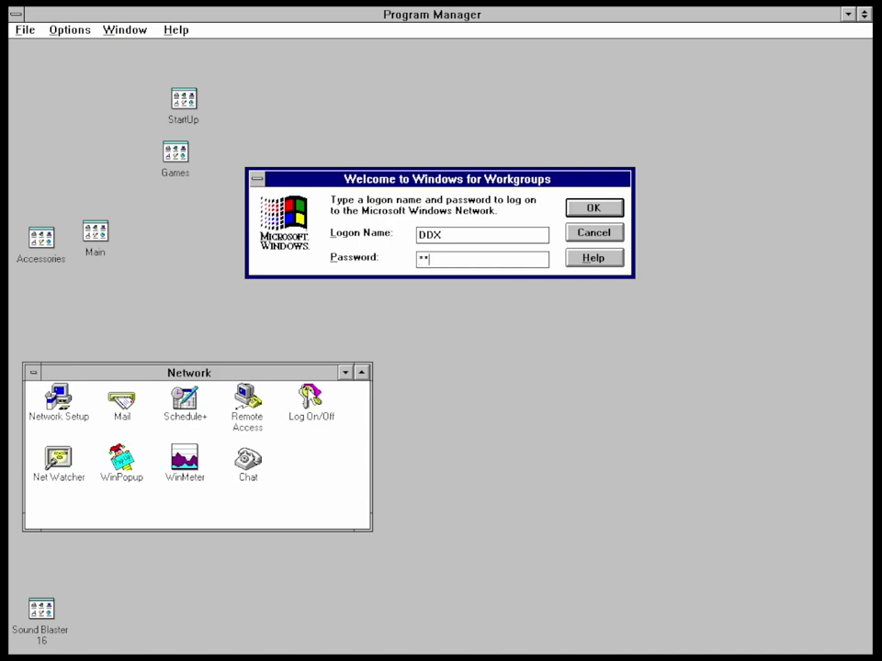
type("******")
key("Return")
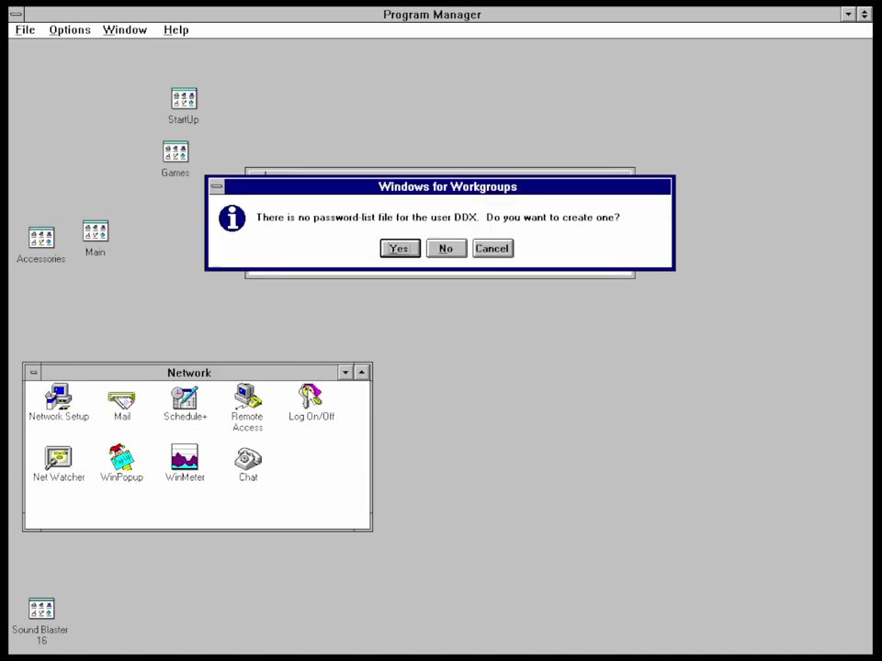
key("Return")
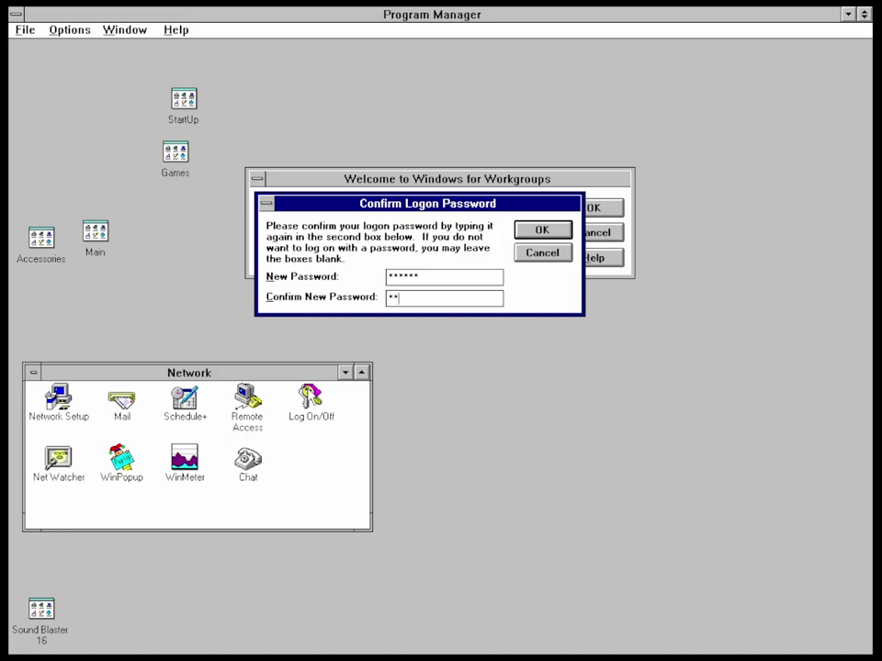
type("*")
key("Return")
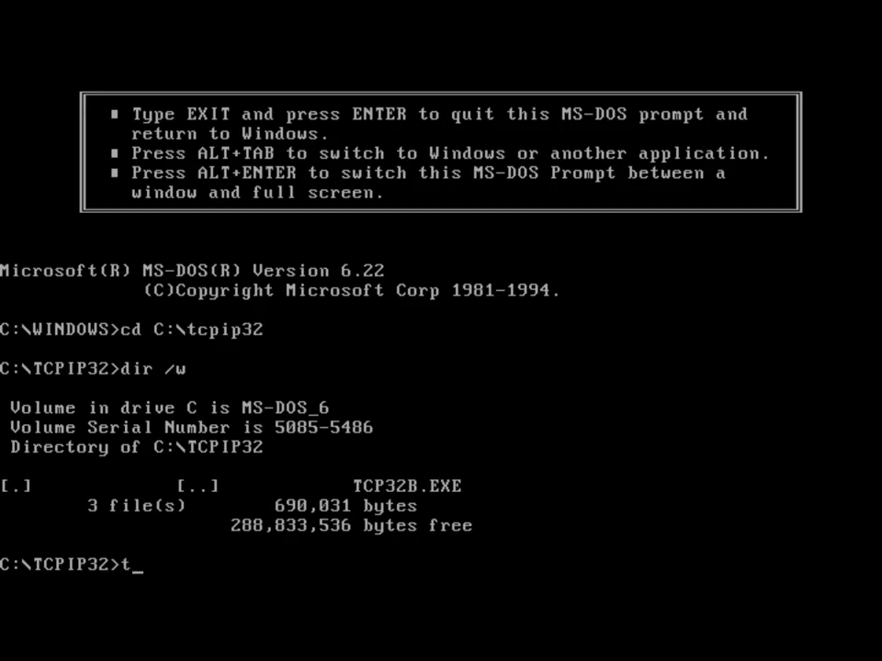
- Run the tcp32b self-extractor in C:\TCPIP32 to unpack the Microsoft TCP/IP-32 files
type("cp32b")
key("Return")
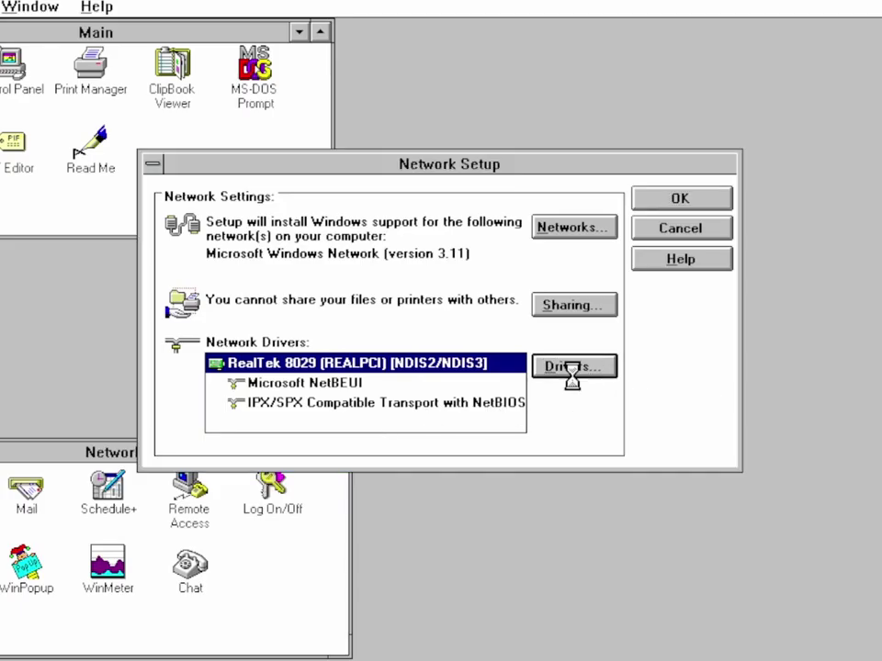
- Add the Microsoft TCP/IP-32 protocol to the RealTek 8029 adapter as an unlisted protocol from A:\
left_click(572, 372)
left_click(671, 294)
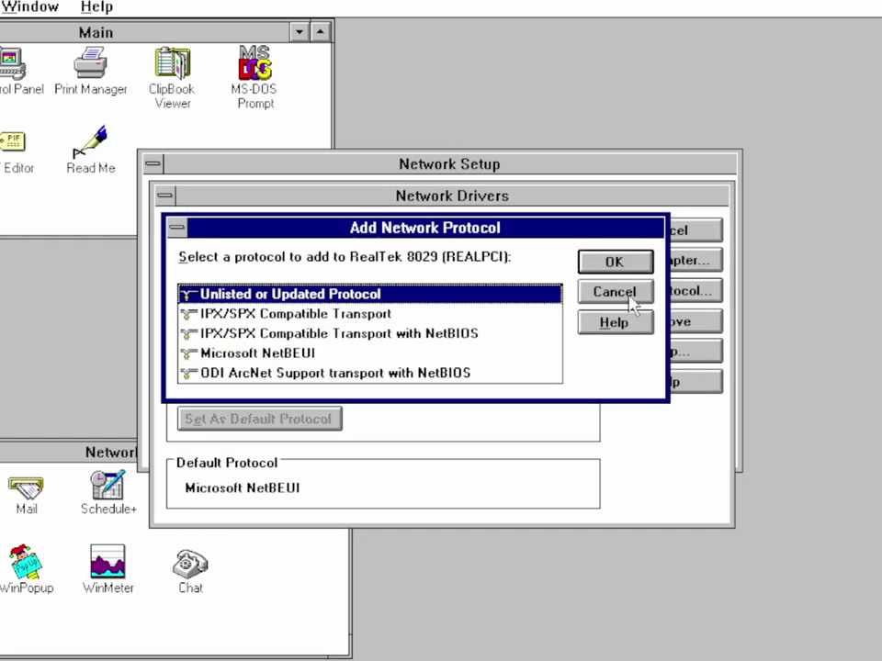
left_click(593, 267)
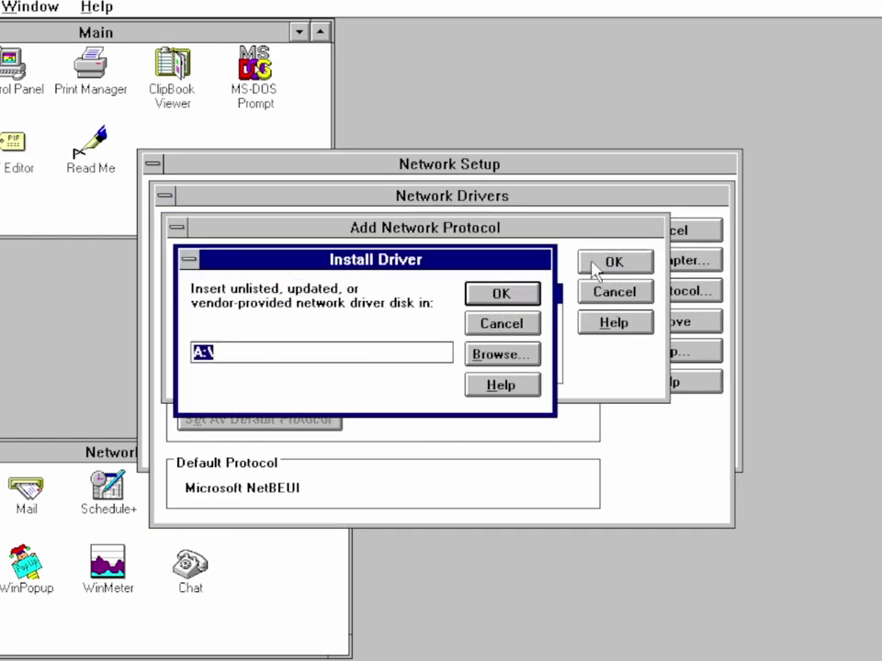
left_click(499, 293)
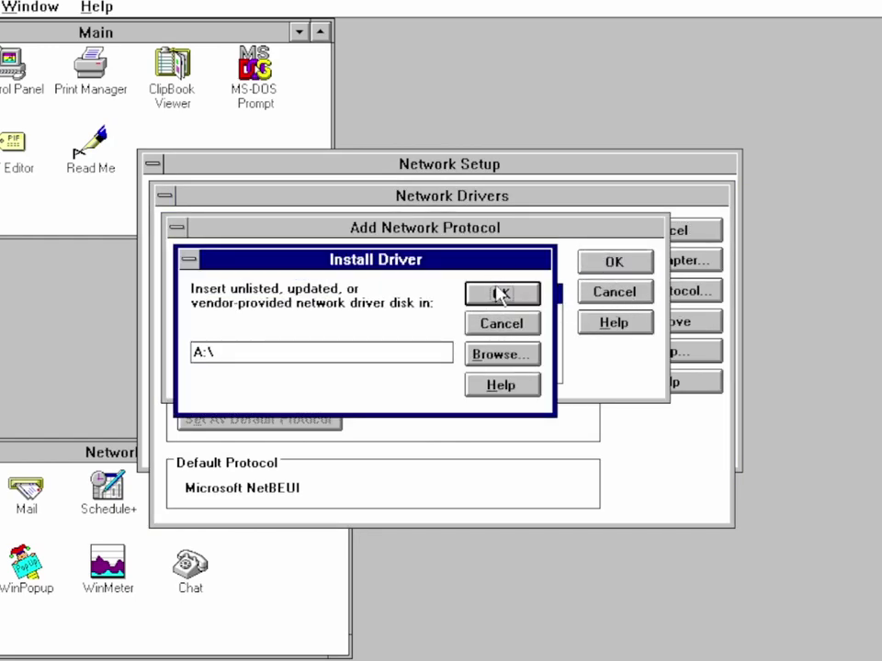
left_click(636, 298)
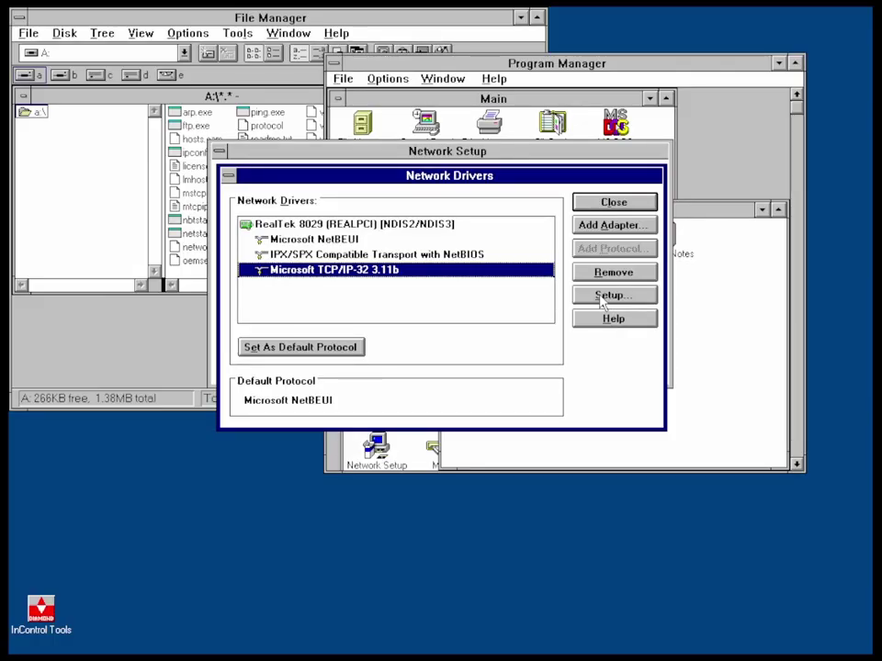
- Configure TCP/IP for the RealTek 8029 adapter with IP address 10.0.2.15, subnet mask 255.255.255.0 and default gateway 10.0.2.2
left_click(608, 296)
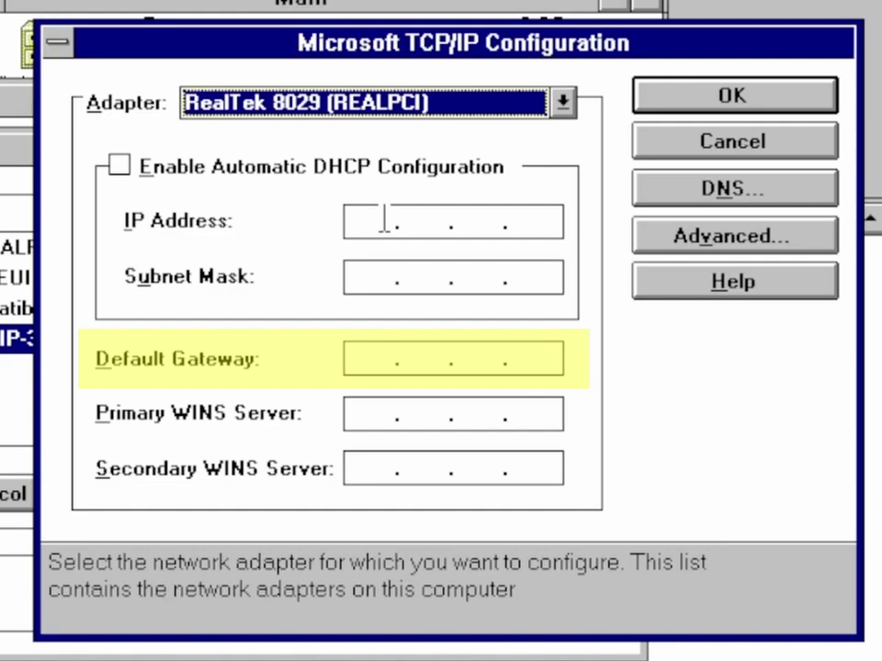
left_click(383, 220)
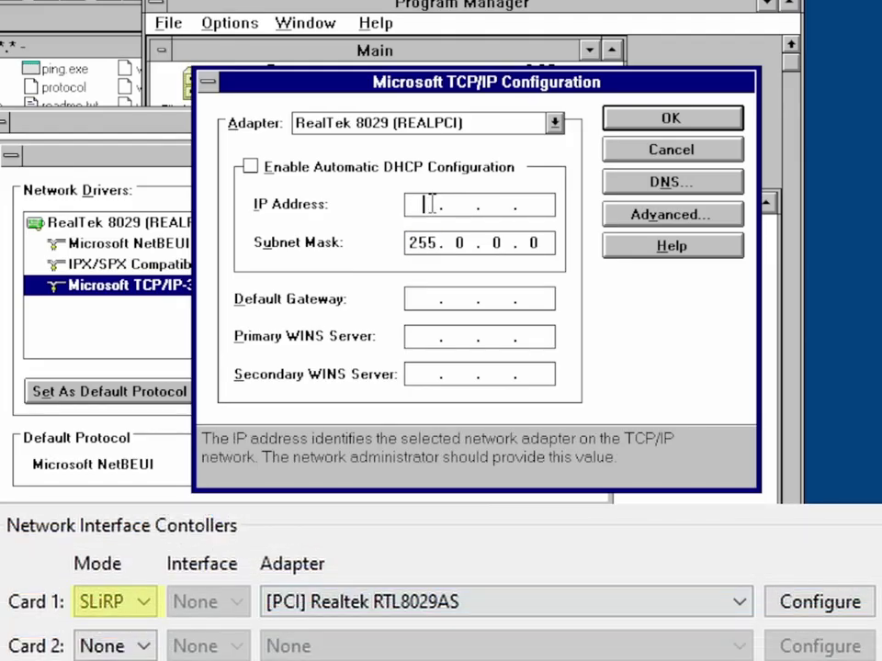
type("10 . 0 . 2 . 15")
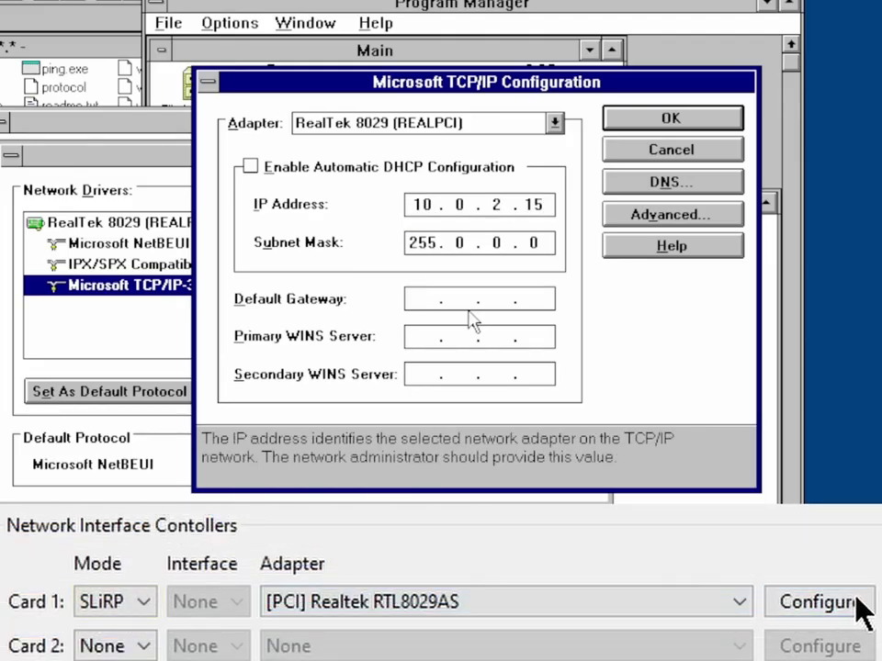
double_click(467, 244)
type("255.255.255")
left_click(420, 298)
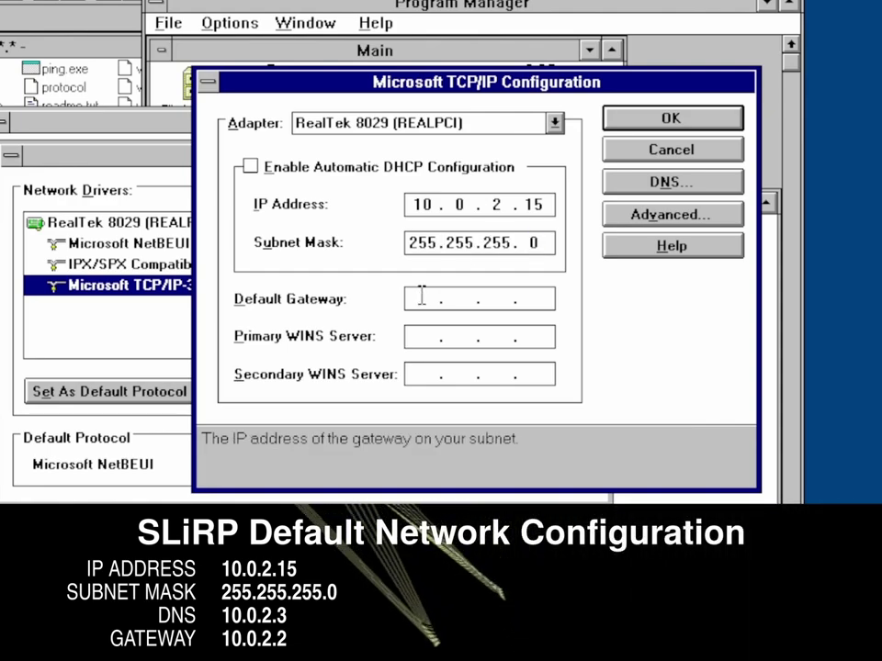
type("10.0.2.2")
- Add 10.0.2.3 as the DNS server in the TCP/IP configuration
left_click(633, 191)
left_click(363, 141)
type("10.0.2.3")
left_click(542, 128)
left_click(477, 346)
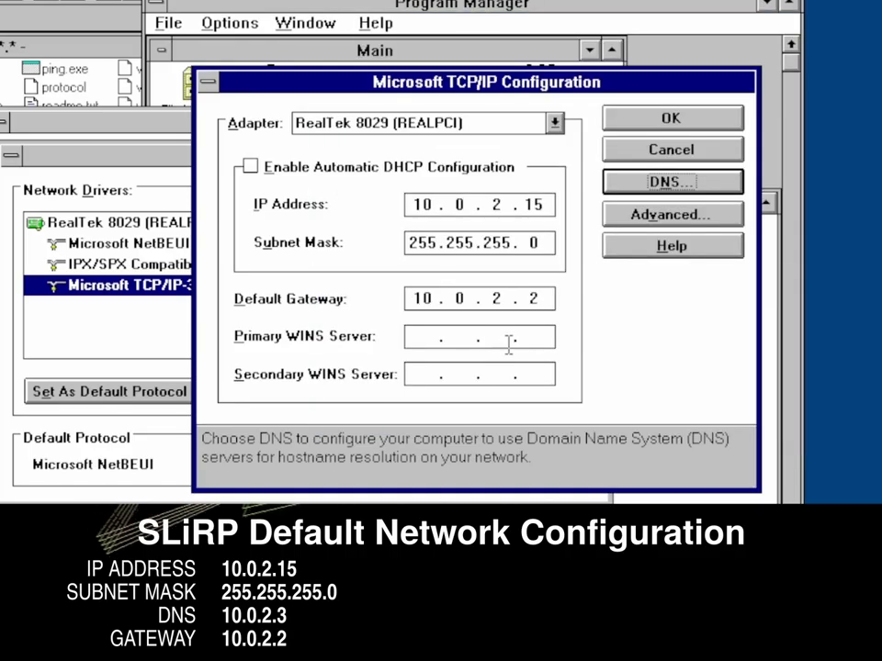
- Accept the TCP/IP configuration and complete Network Setup
left_click(669, 119)
left_click(633, 179)
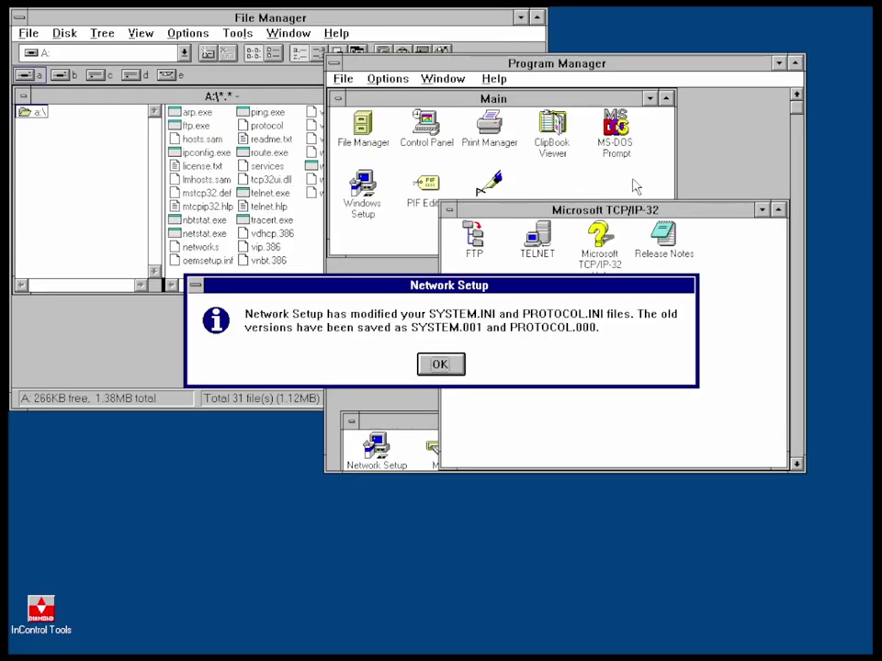
left_click(452, 364)
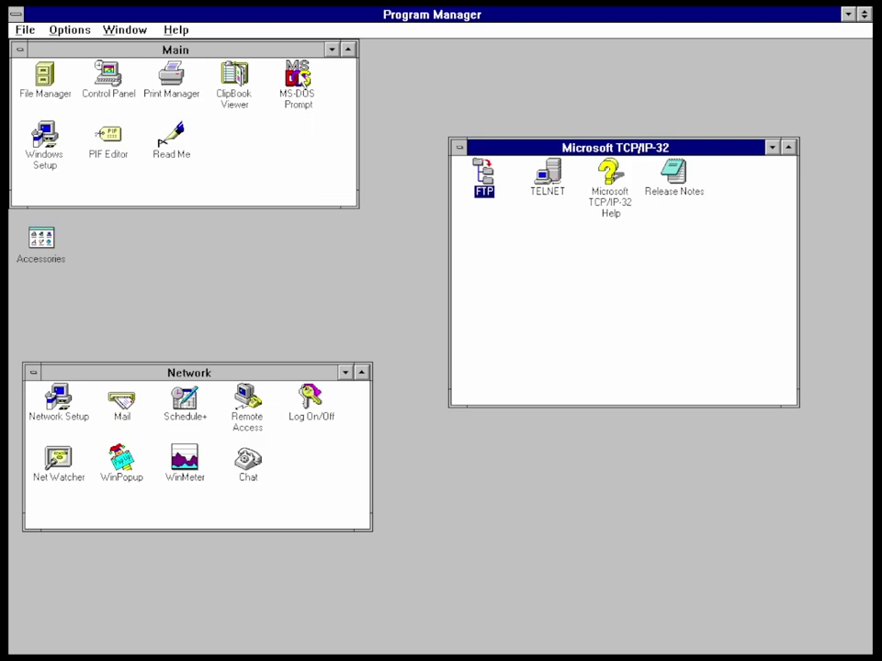
double_click(298, 75)
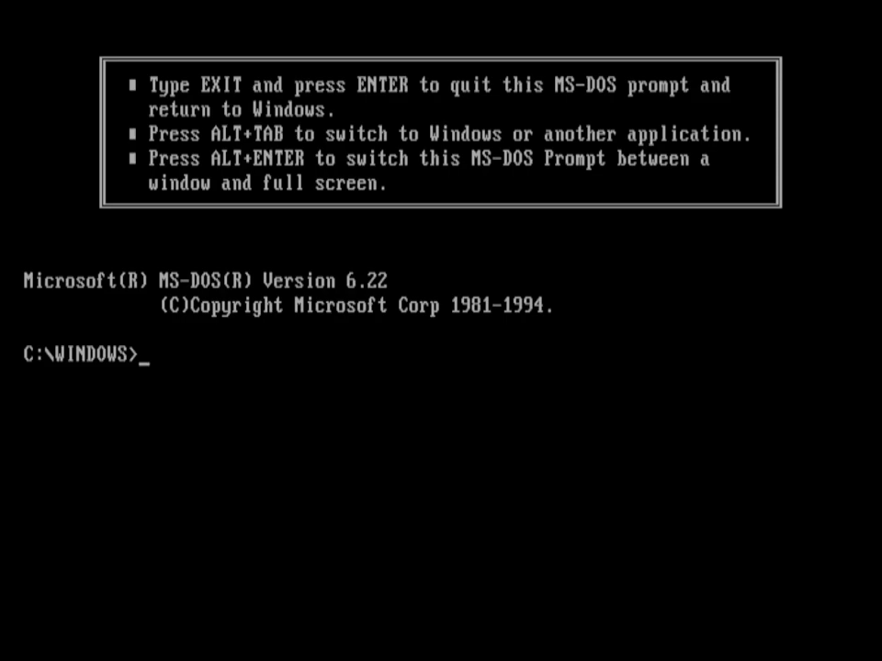
type("ping")
key("Return")
type("ping www.goo")
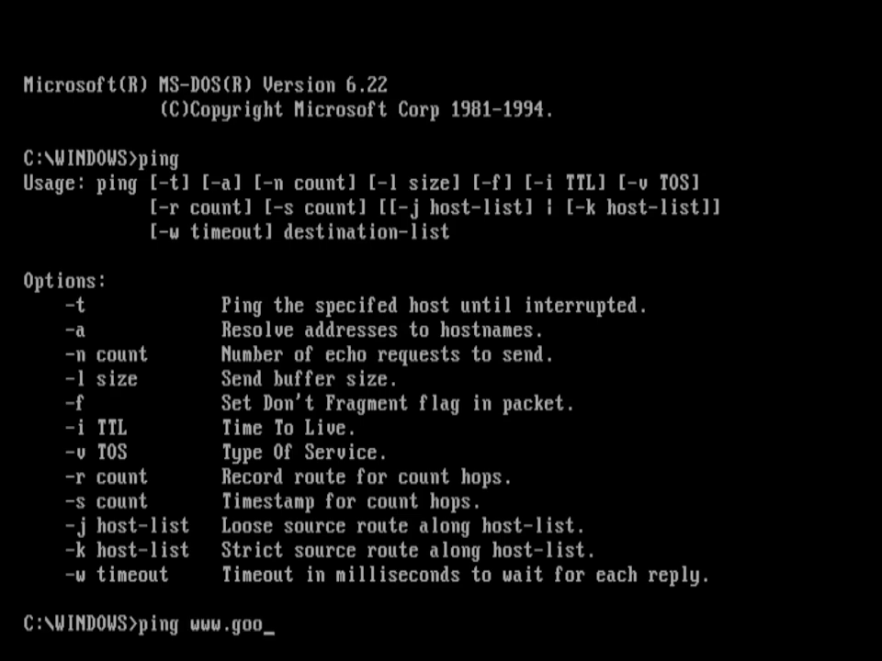
type("gle.com")
key("Return")
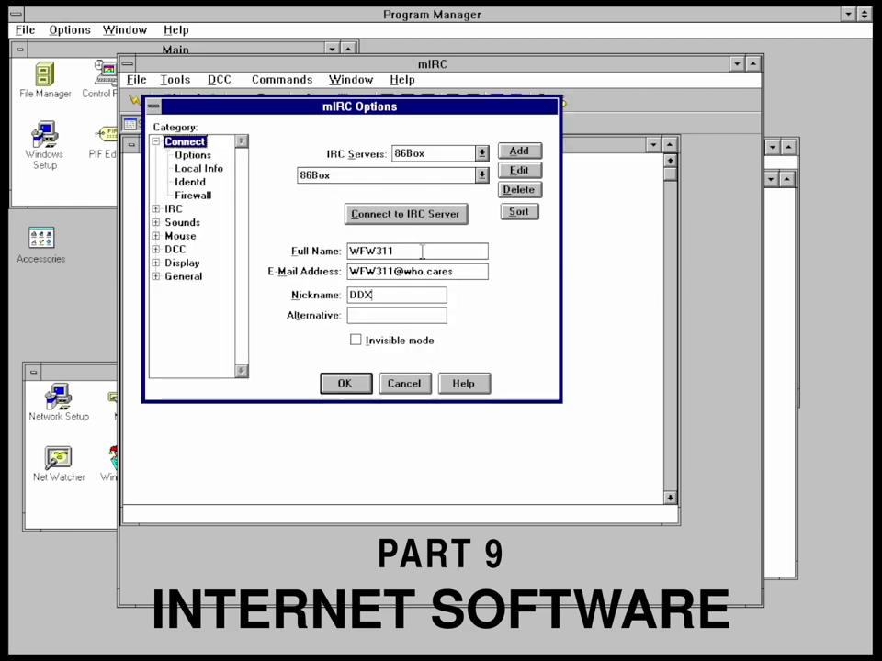
- Set the mIRC nickname to DDX_311 and write a message beginning "reporting in from Window" in the #RoL channel
type("_31")
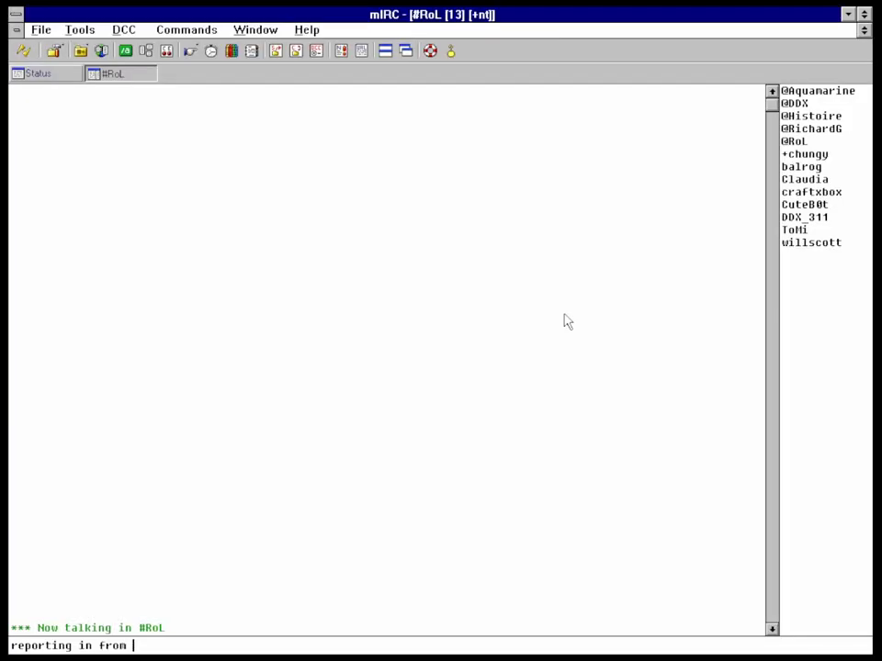
type("Window")
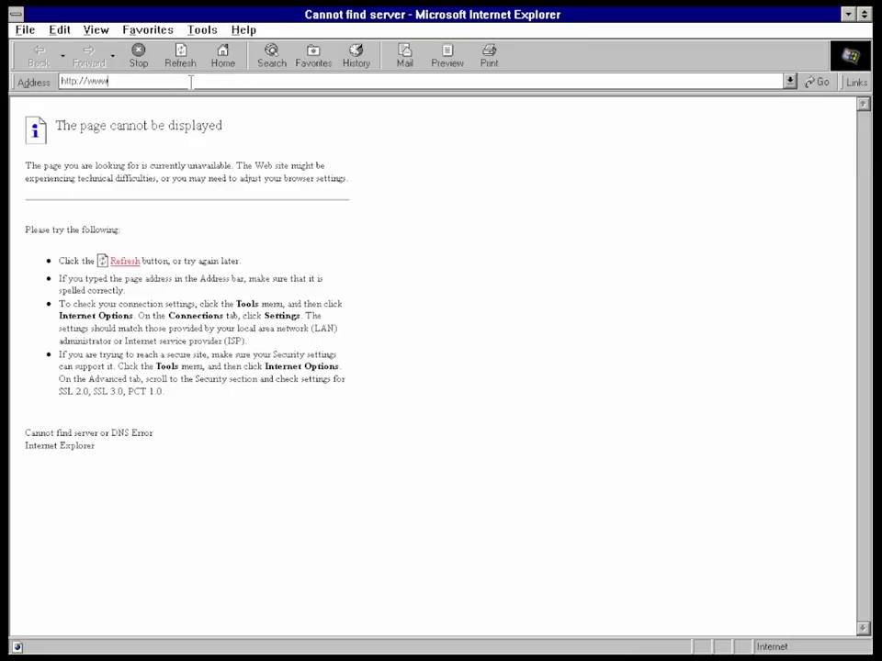
type(".google.com")
key("Return")
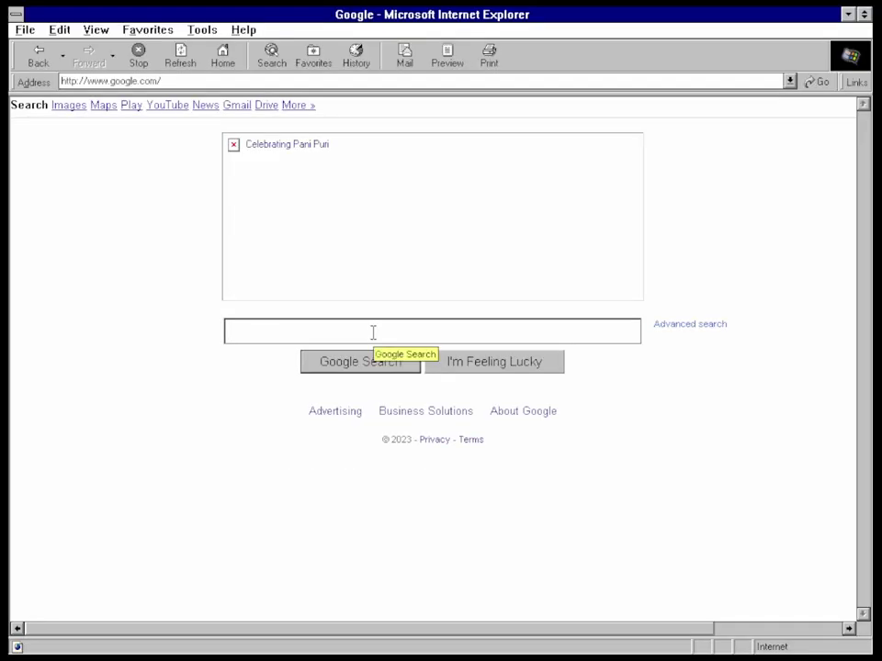
type("86box")
key("Return")
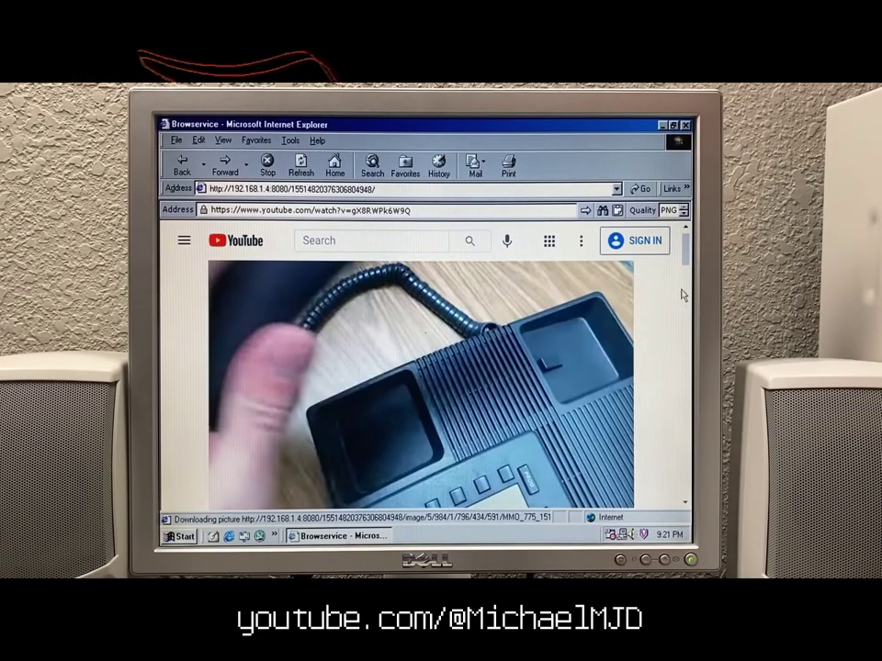
left_click(684, 214)
left_click(684, 214)
left_click(684, 214)
left_click(684, 214)
left_click(684, 214)
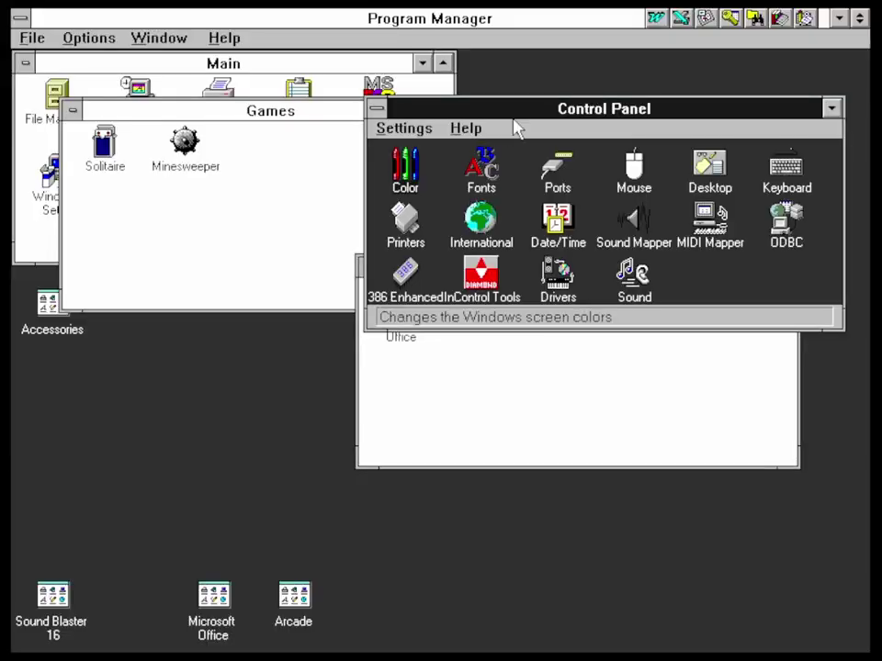
left_click_drag(511, 119, 241, 448)
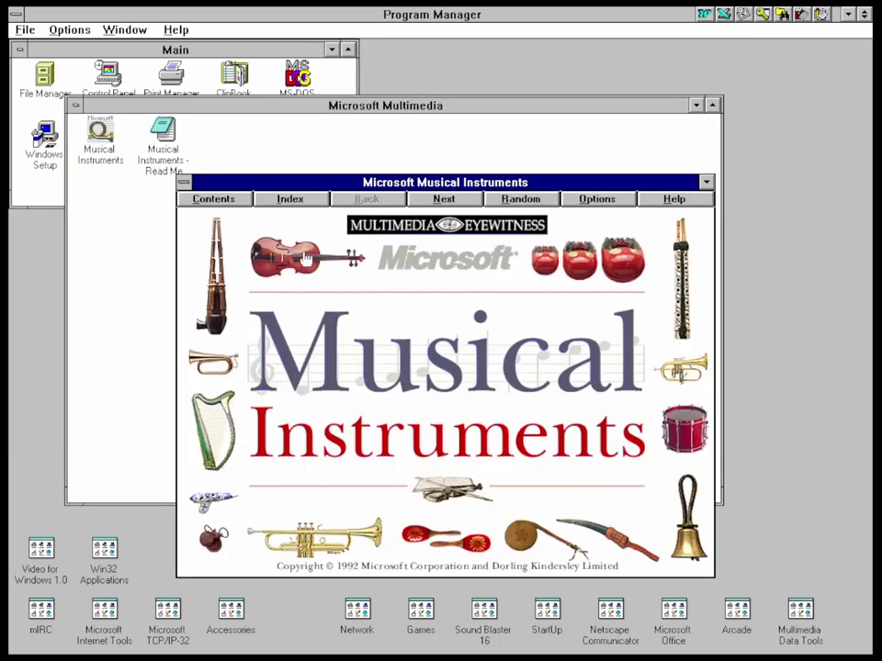
- Browse the Musical Instruments contents to the Strings family under Families of Instruments
left_click(213, 198)
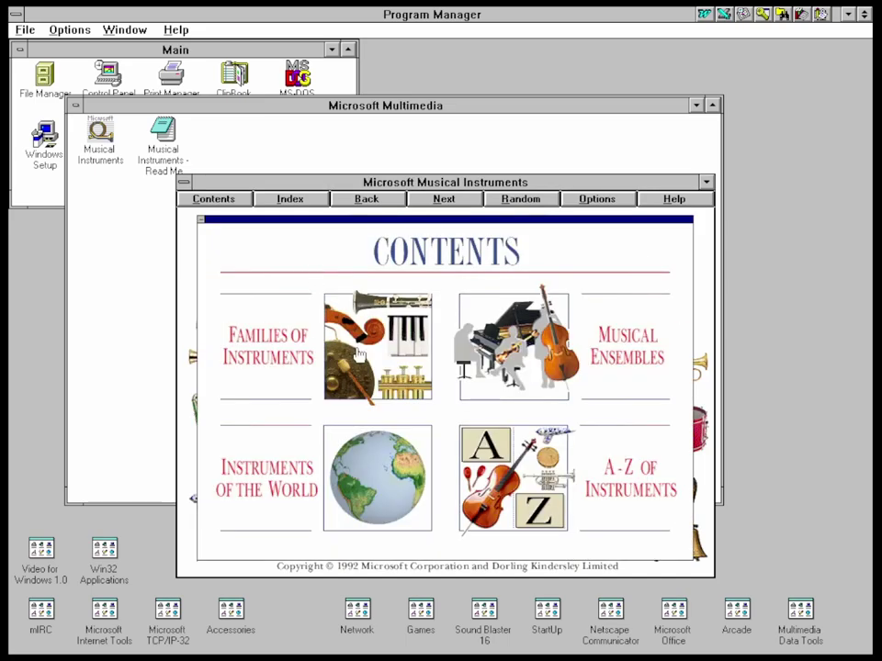
left_click(351, 353)
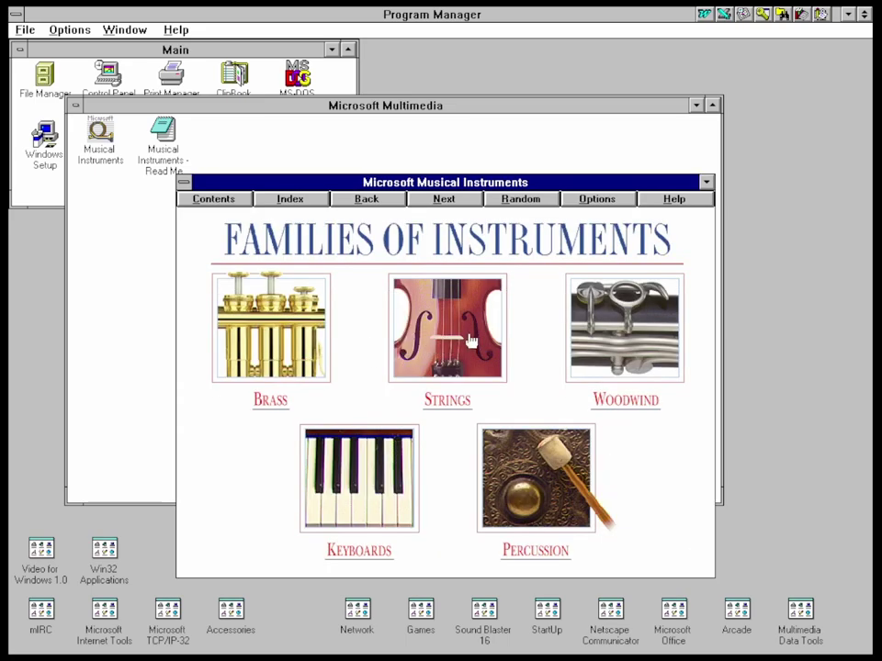
left_click(470, 331)
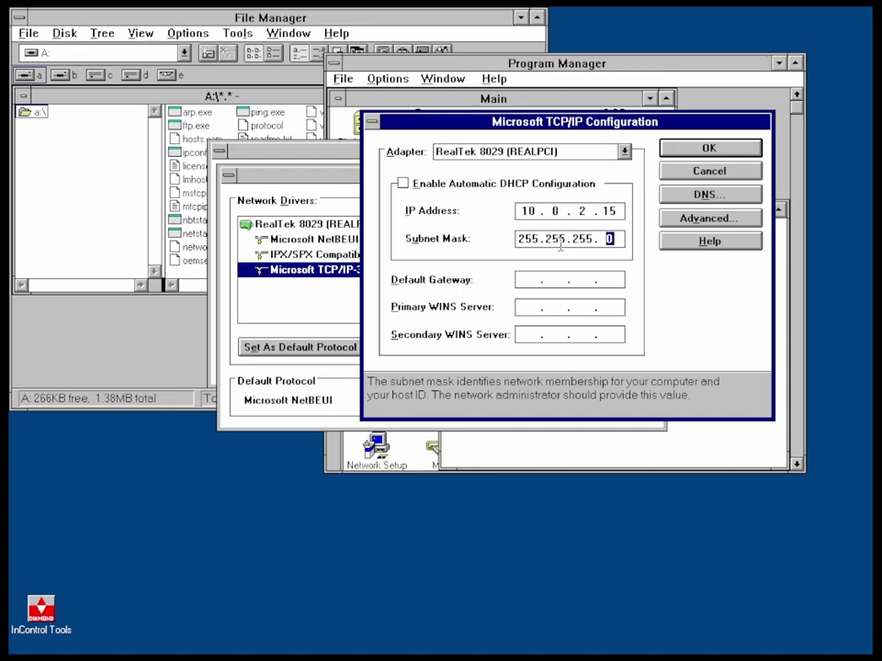
- Set the default gateway to 10.0.2.2 in the Microsoft TCP/IP configuration
left_click(527, 279)
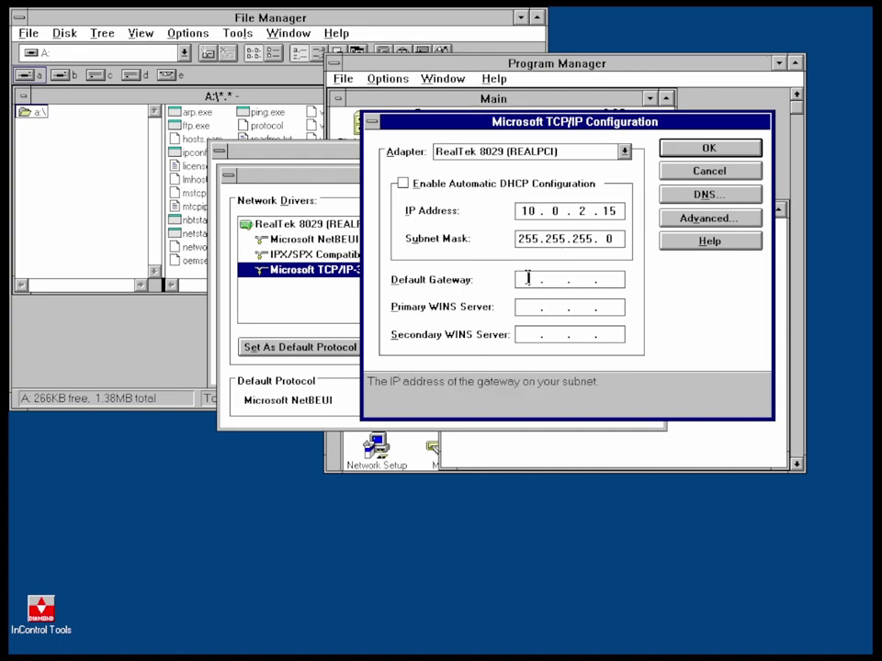
type("10.0.2.2")
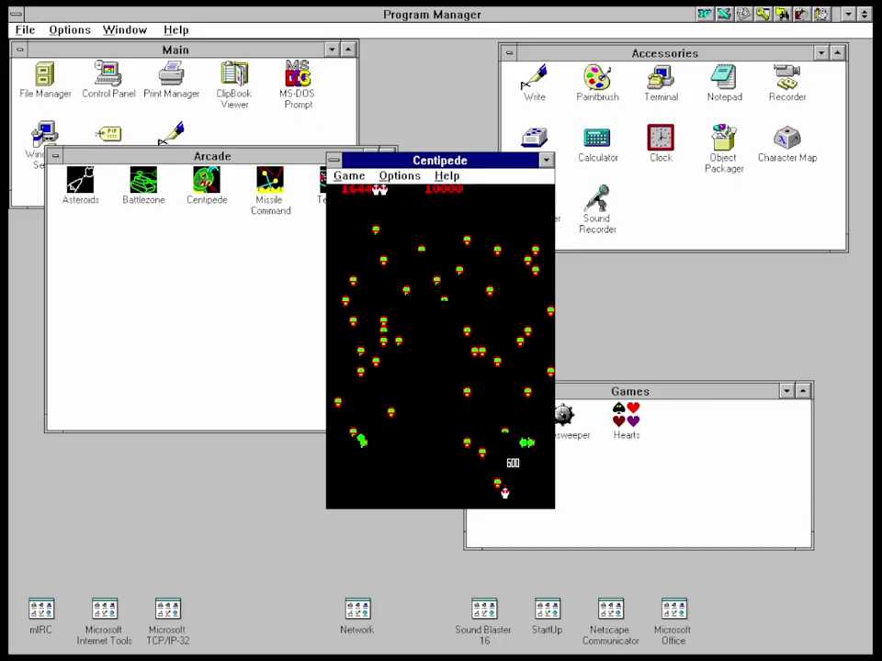
mouse_move(504, 493)
left_mouse_down()
mouse_move(513, 493)
mouse_move(371, 493)
mouse_move(398, 482)
mouse_move(363, 494)
left_mouse_up()
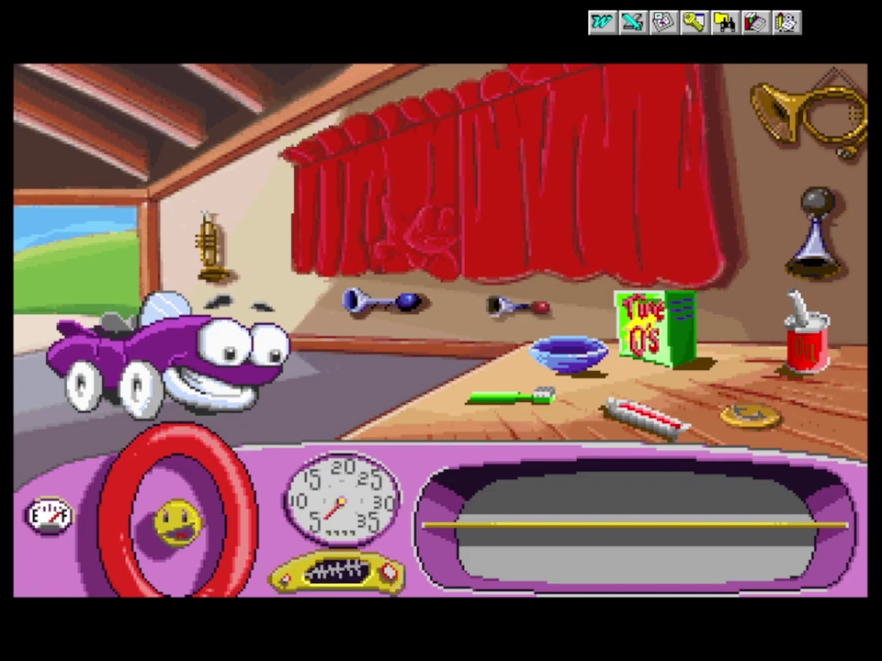